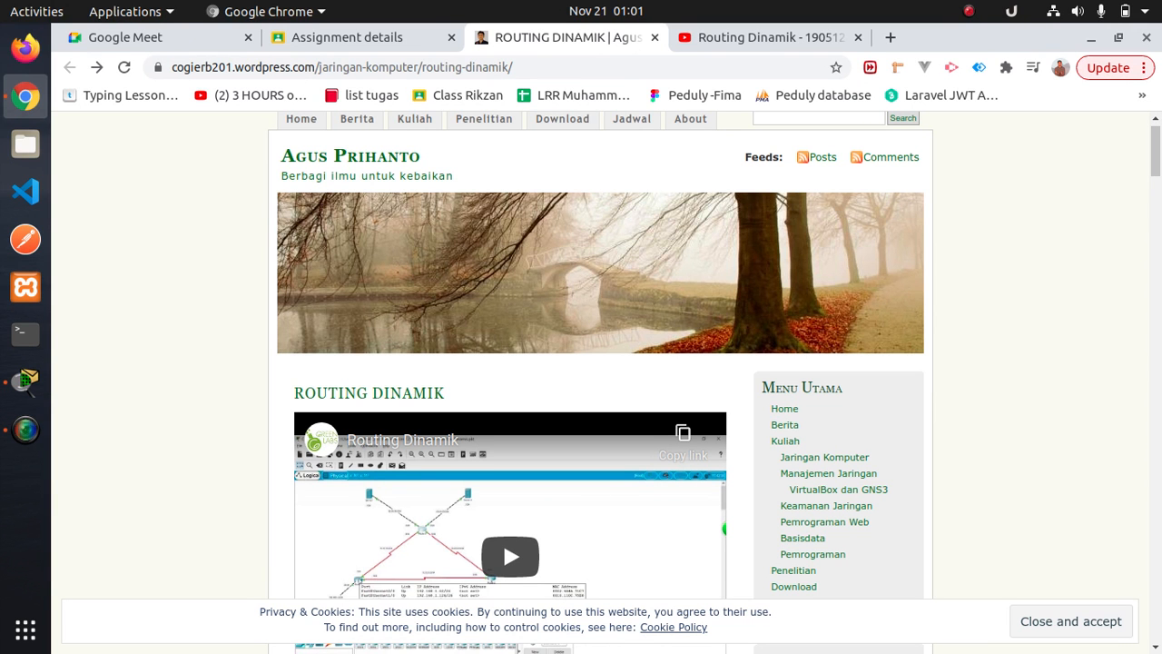
Read the dynamic routing article's objectives, basic theory, protocol types, and the advantages and disadvantages of dynamic routing
scroll(599, 381, "down", 2)
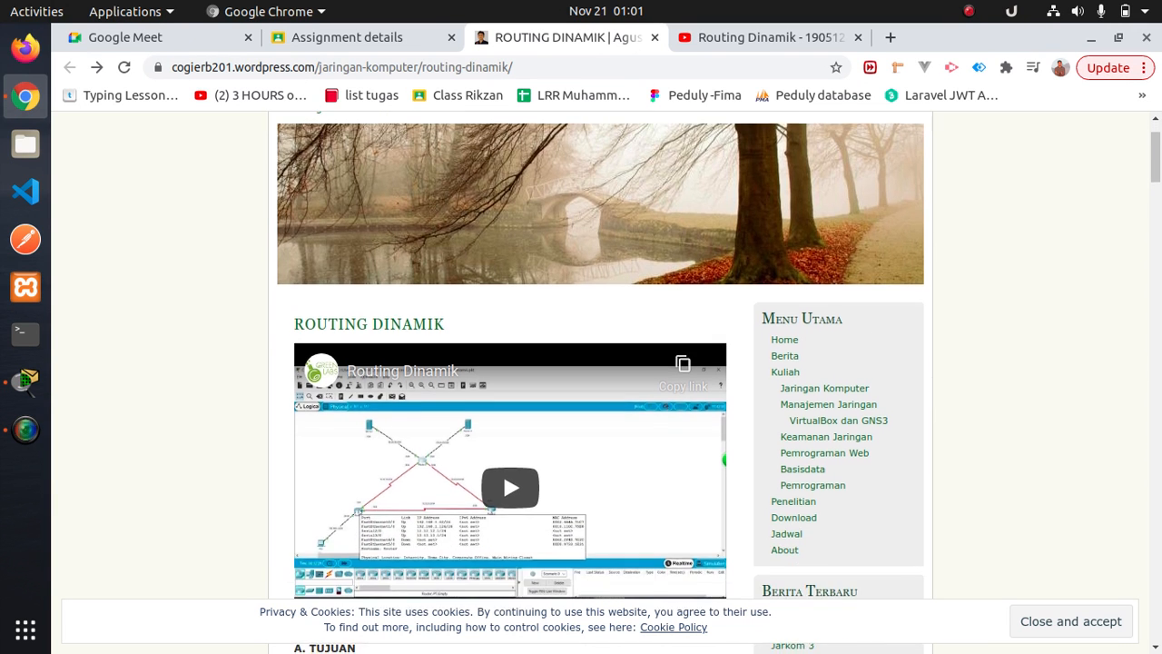
scroll(599, 381, "down", 5)
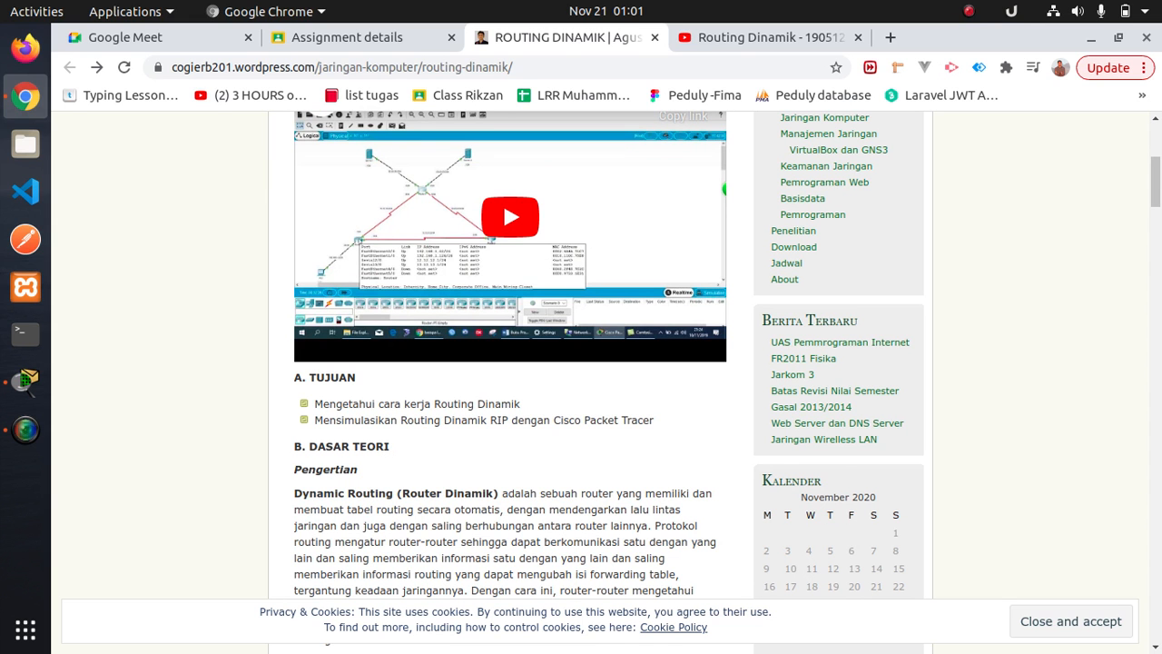
scroll(510, 216, "down", 1)
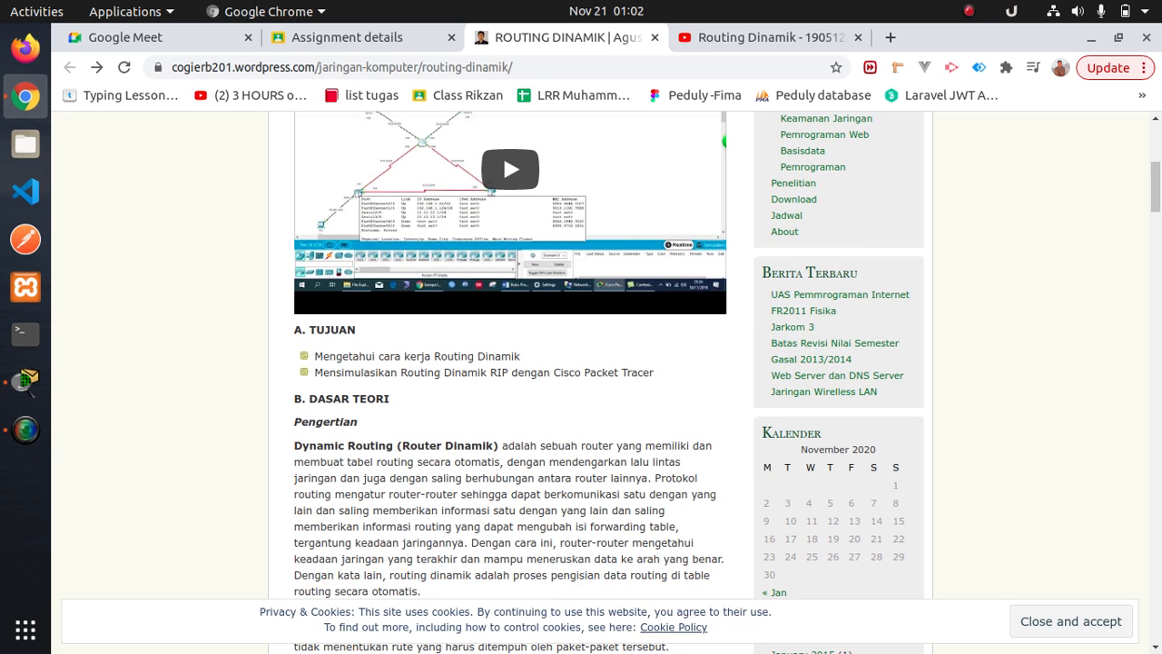
scroll(510, 363, "down", 2)
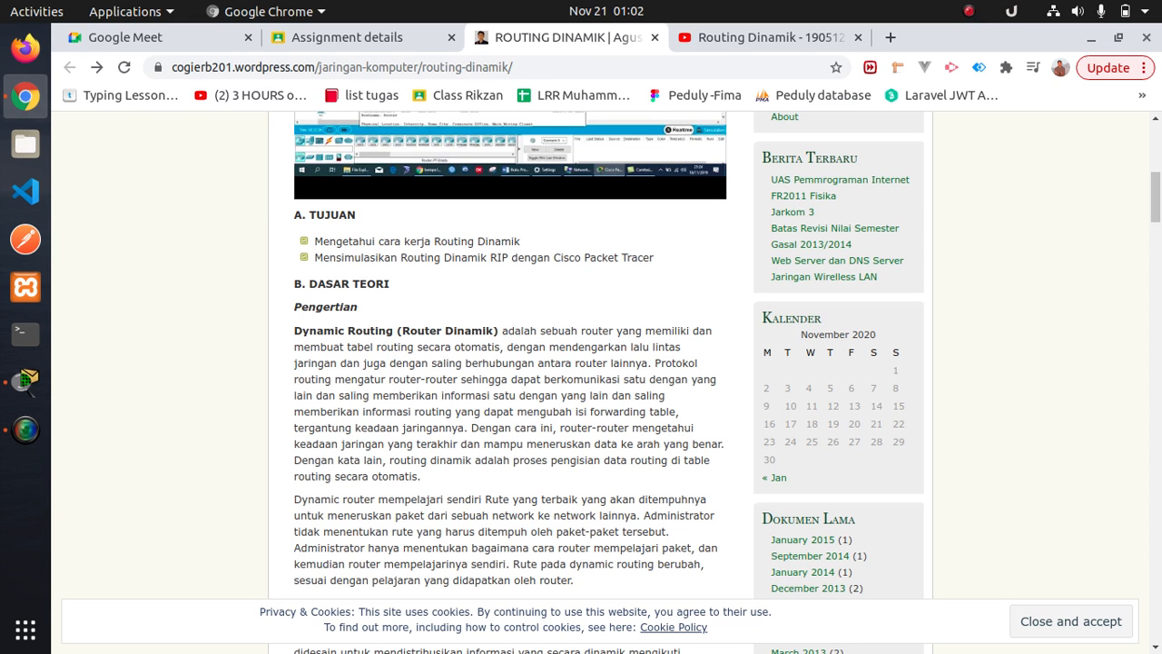
scroll(508, 381, "down", 5)
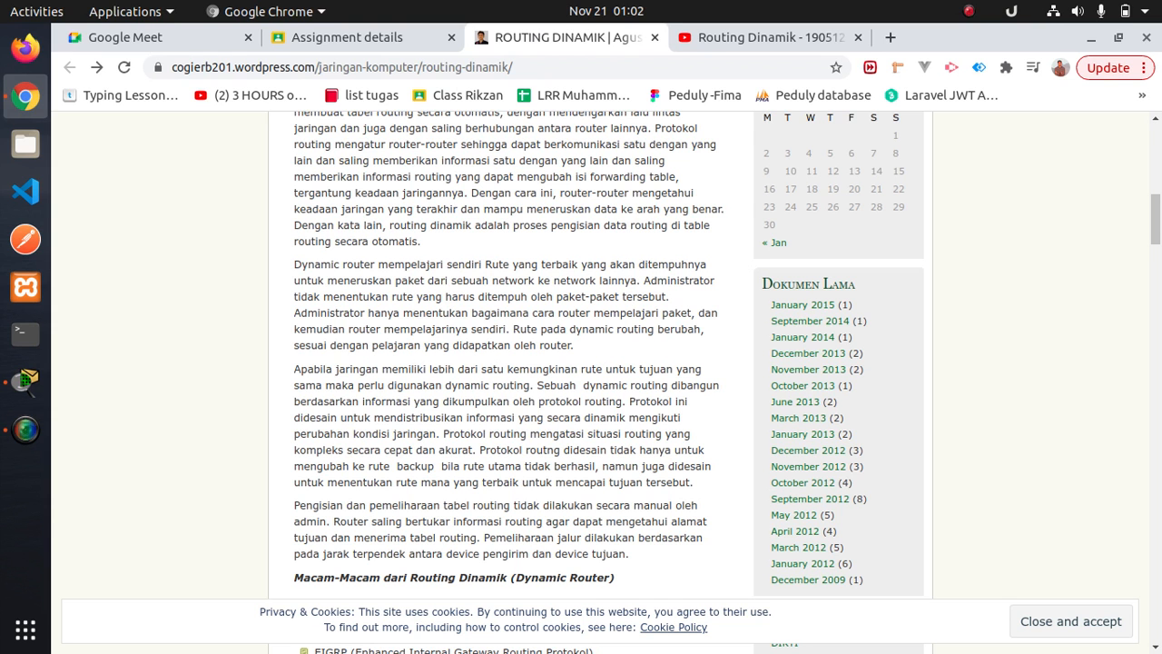
scroll(608, 382, "down", 1)
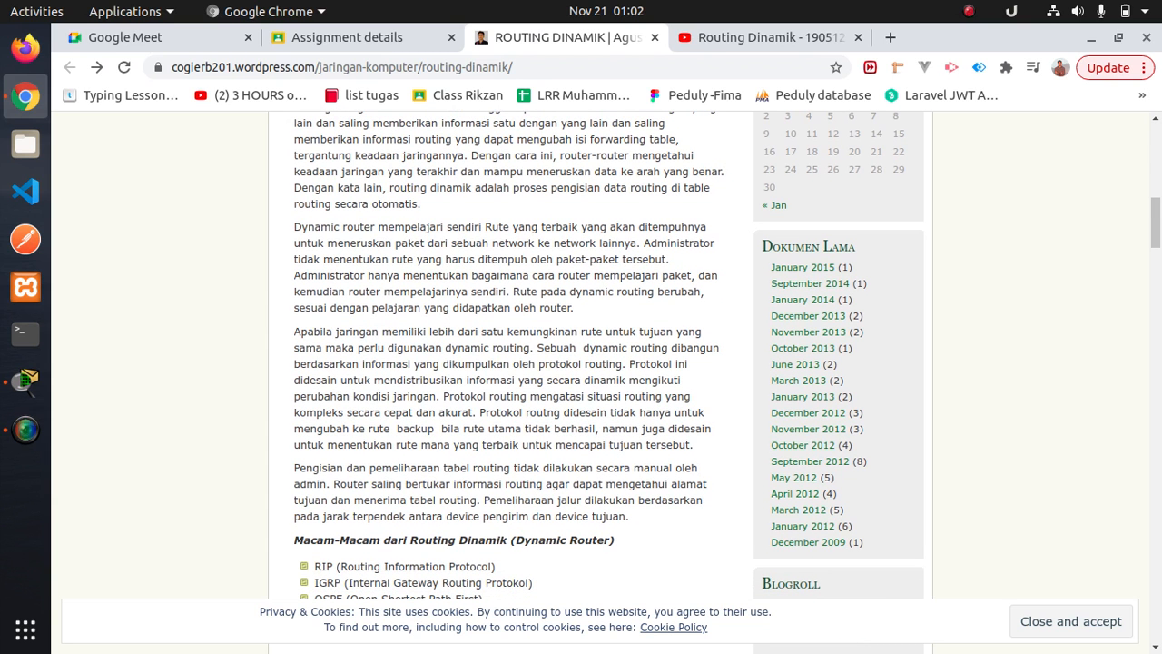
scroll(608, 381, "down", 3)
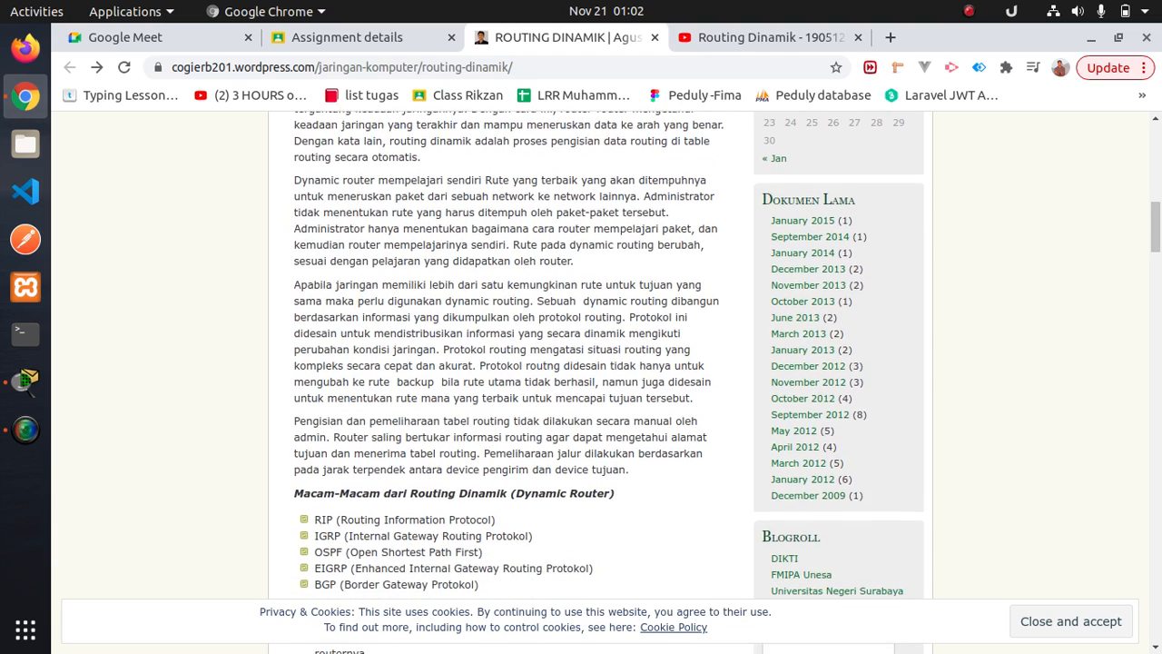
scroll(608, 382, "down", 2)
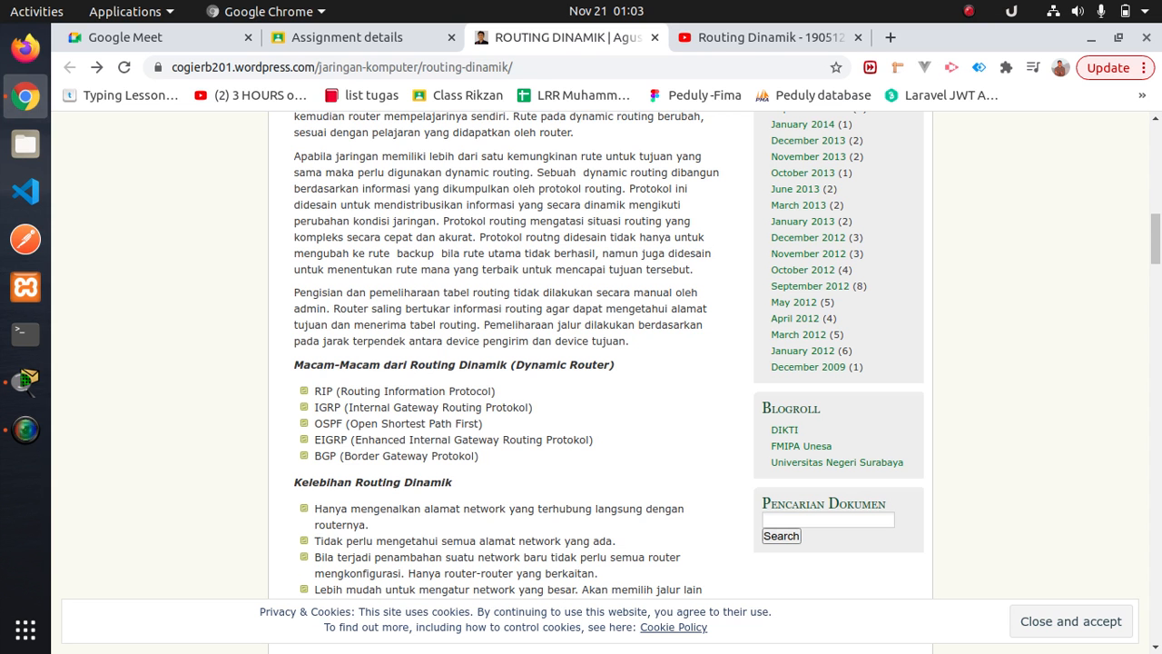
scroll(599, 363, "down", 7)
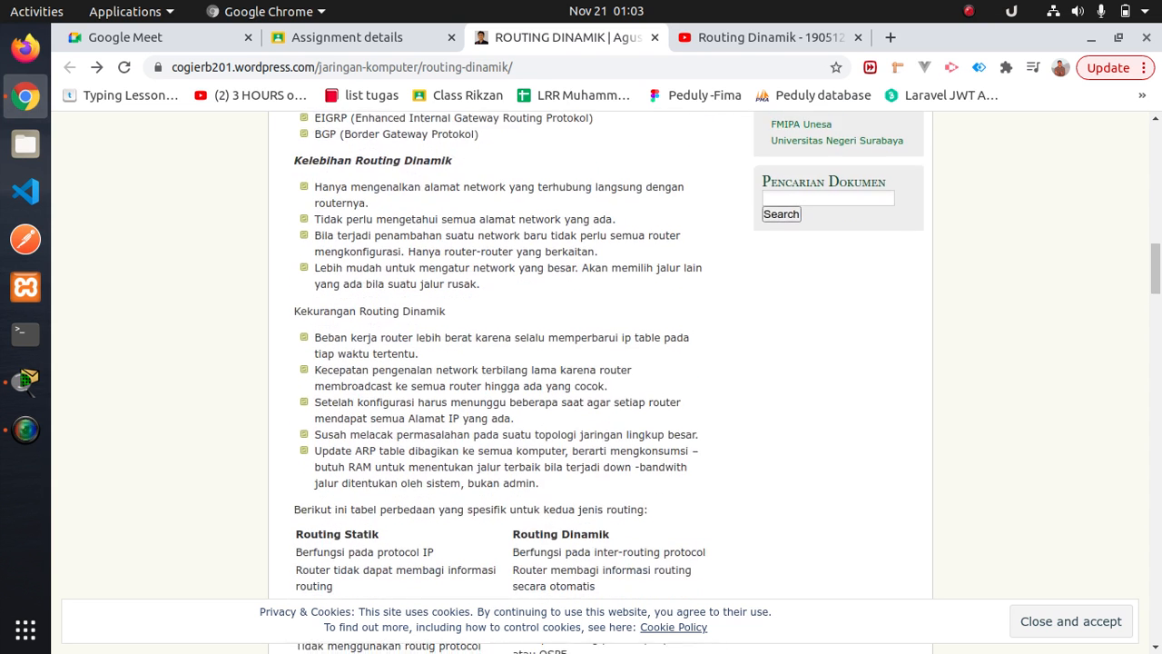
Read the static versus dynamic routing comparison, the RIP sections and the experiment scenario with its three-router topology diagram
scroll(599, 363, "down", 7)
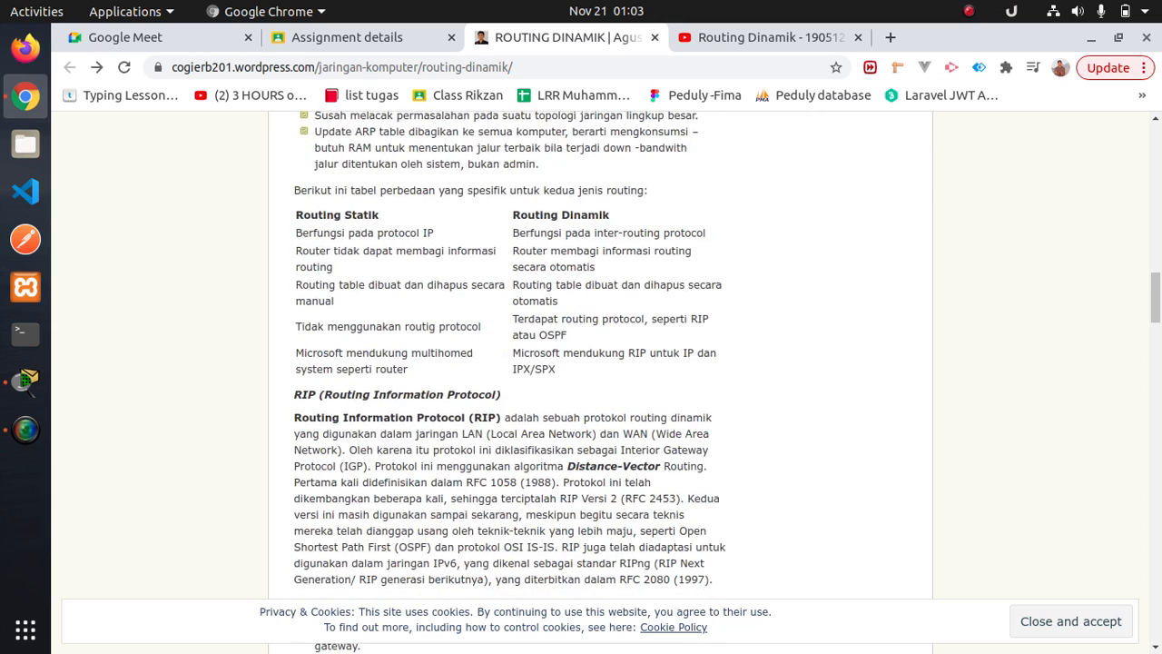
scroll(599, 363, "down", 2)
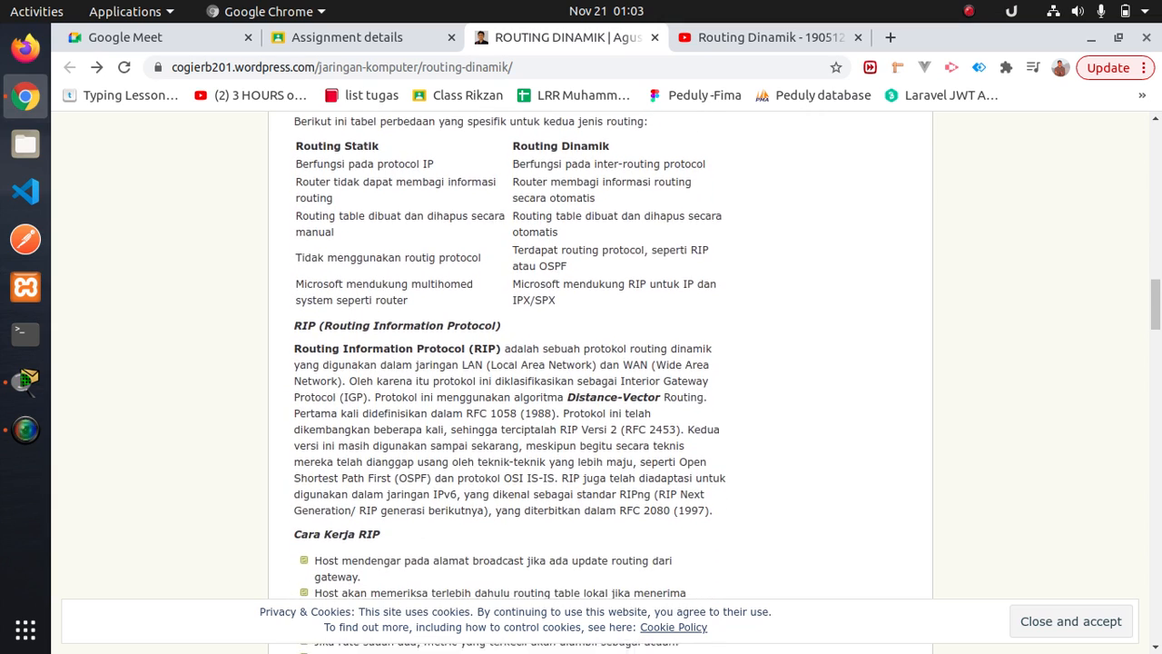
scroll(599, 363, "down", 1)
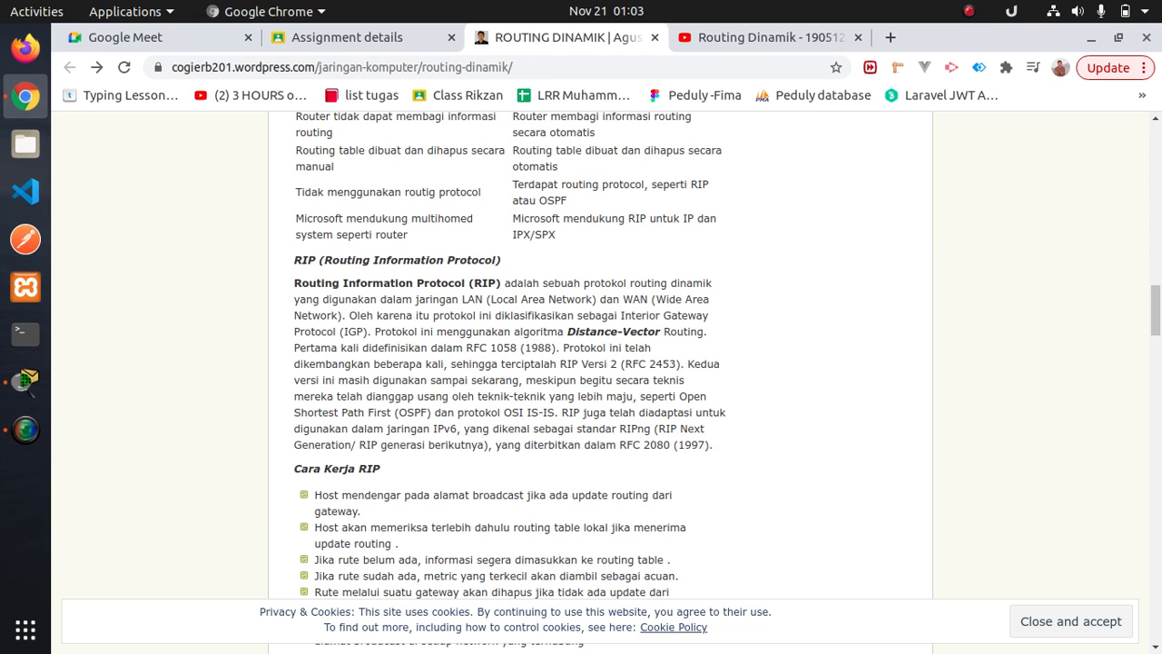
scroll(510, 381, "down", 1)
scroll(510, 381, "down", 1)
scroll(510, 381, "down", 9)
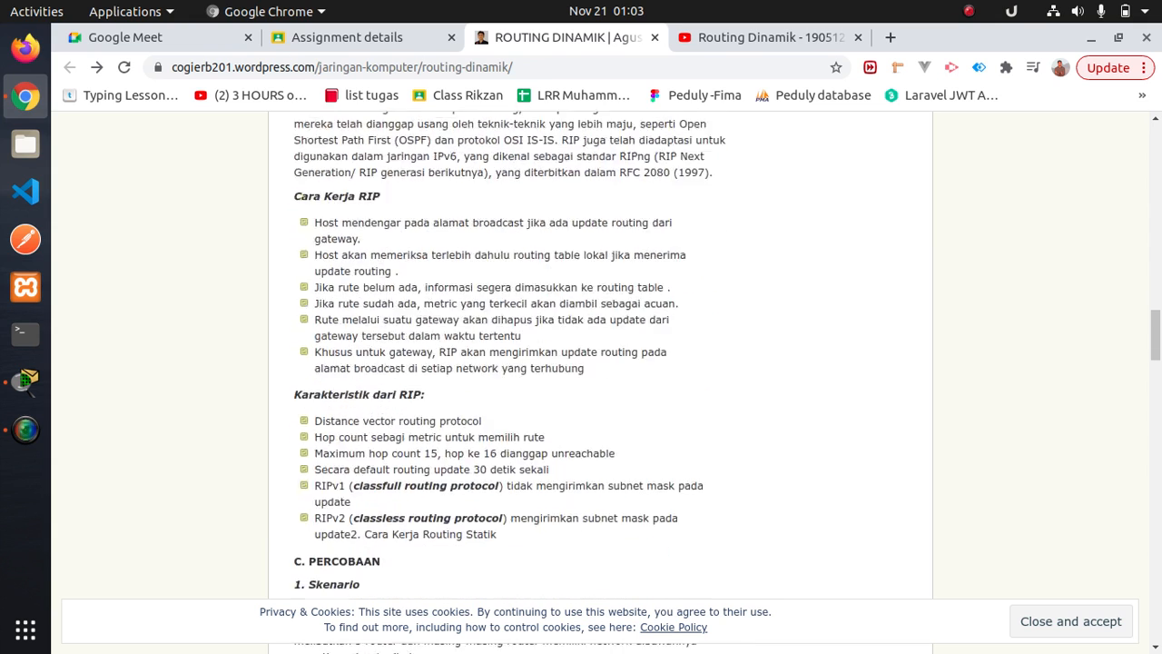
scroll(511, 381, "up", 1)
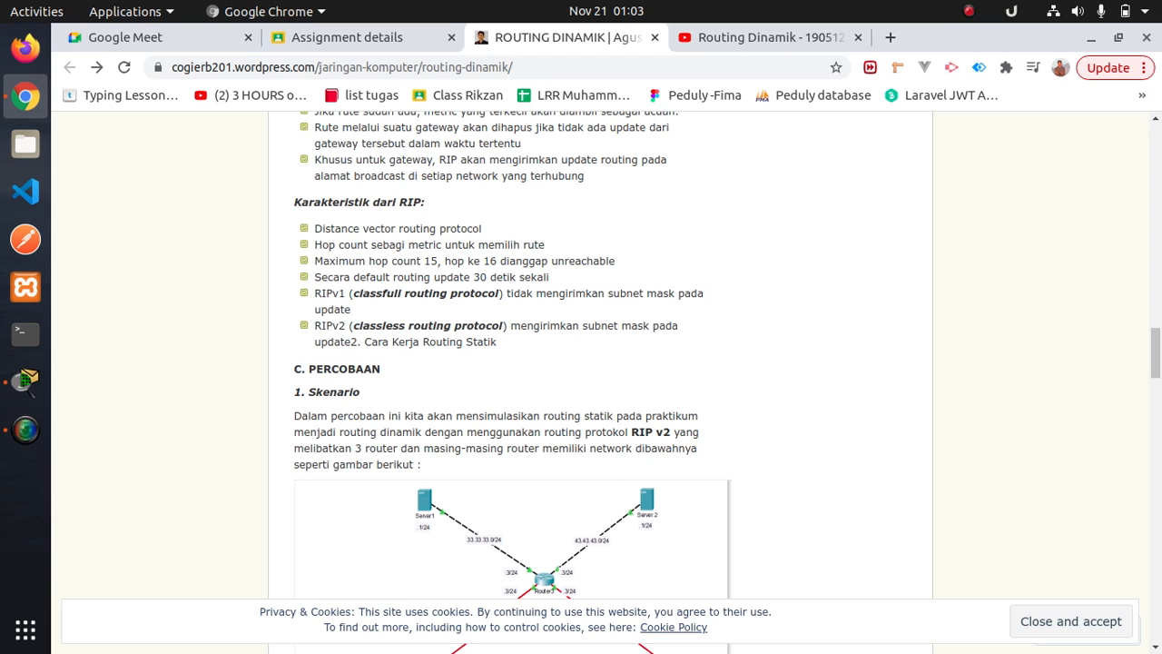
scroll(581, 363, "down", 1)
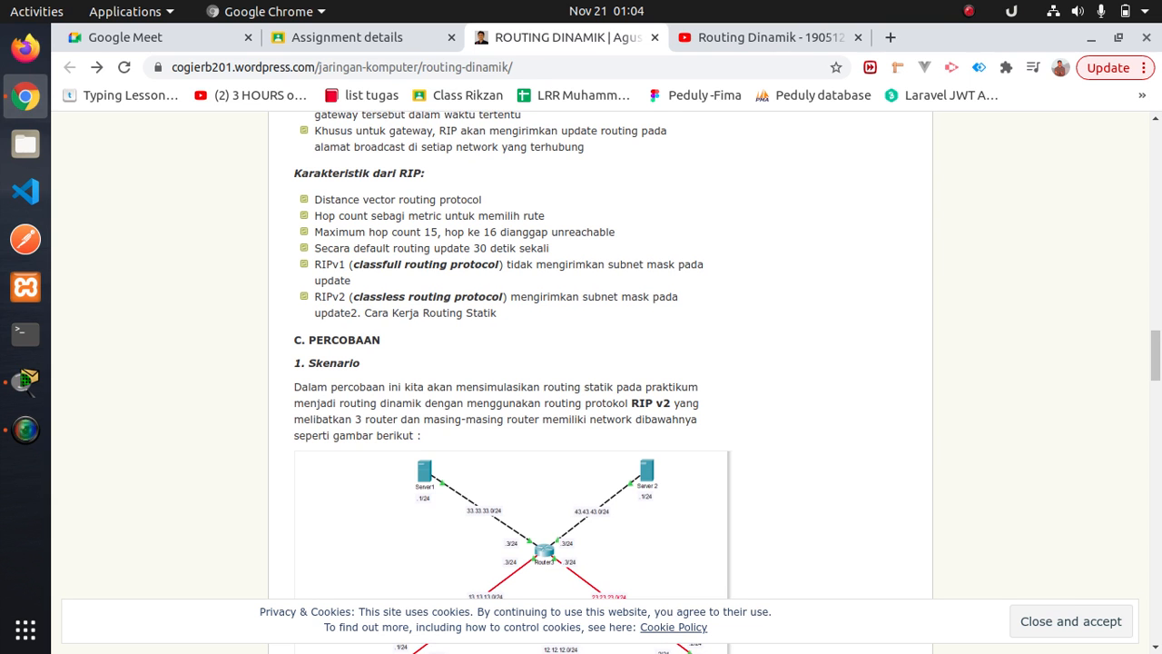
scroll(599, 381, "down", 2)
scroll(390, 381, "down", 2)
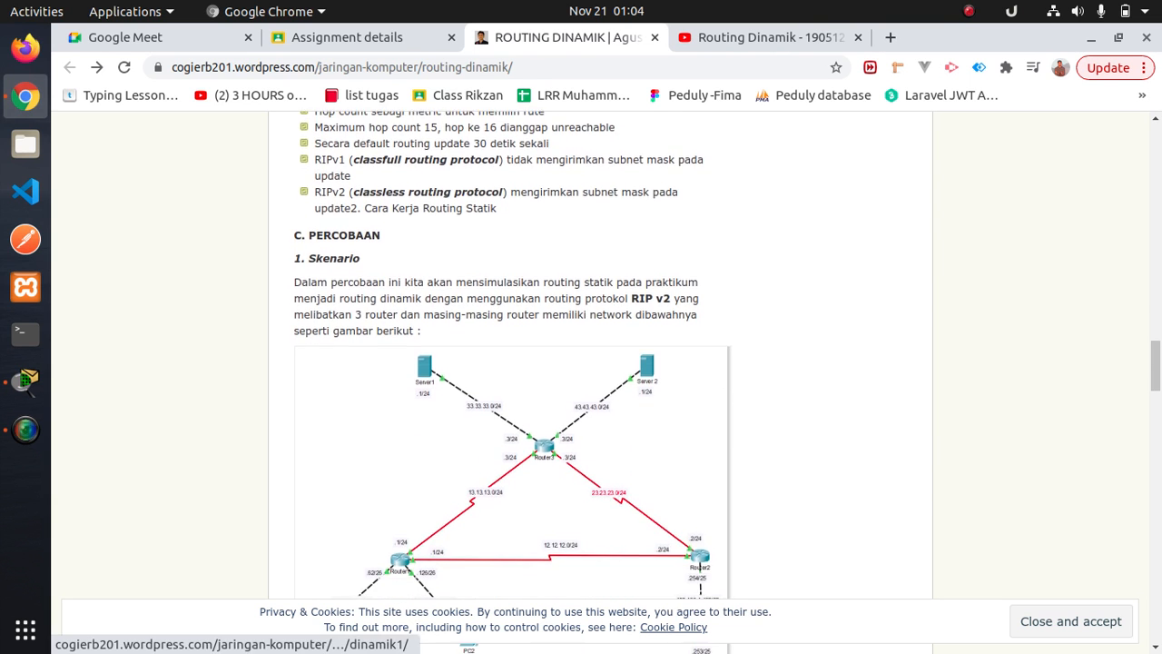
Switch to Cisco Packet Tracer and check the static route lists of Router1, Router2 and Router3
key("alt+Tab")
left_click_drag(654, 474, 721, 469)
left_click(513, 368)
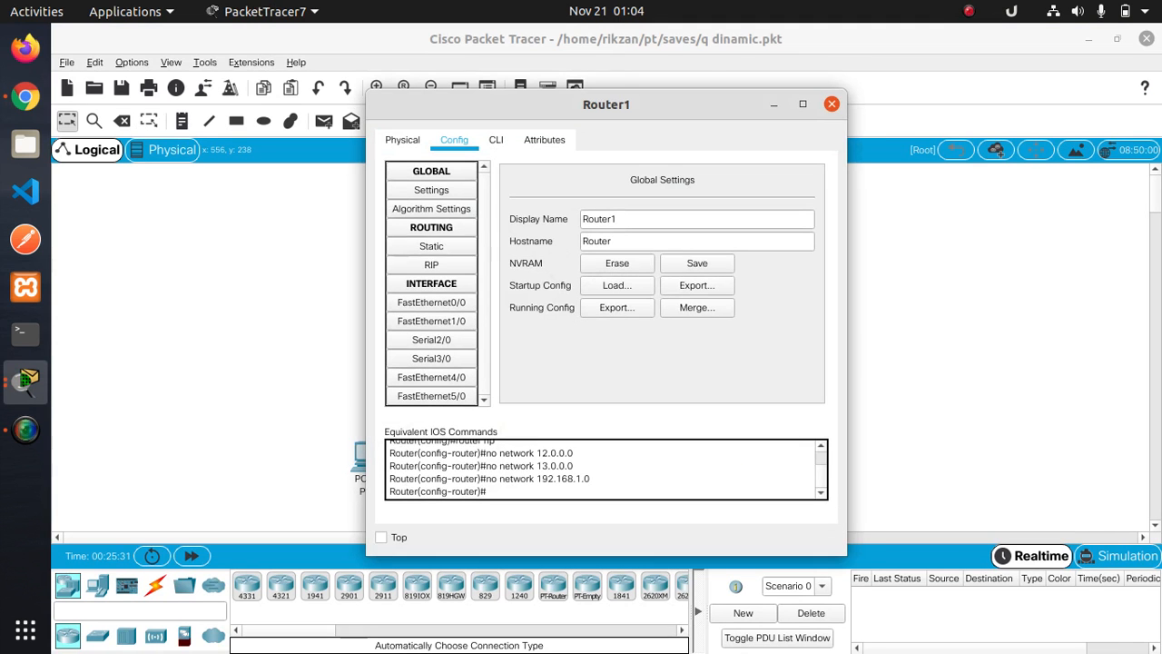
left_click(431, 246)
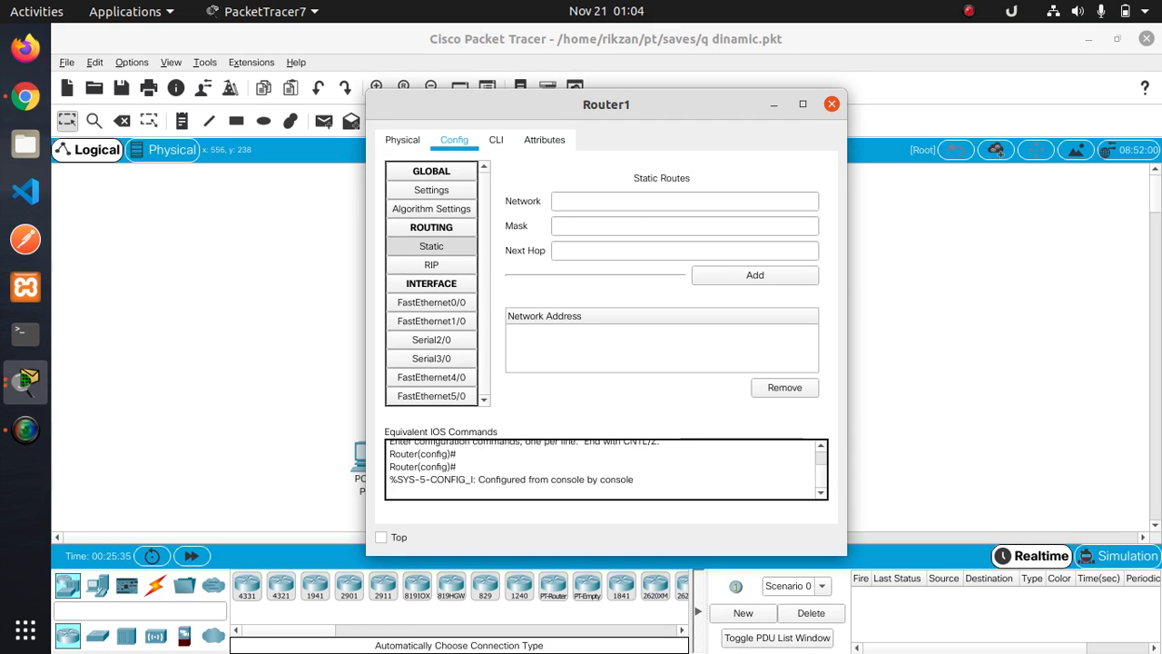
left_click(831, 104)
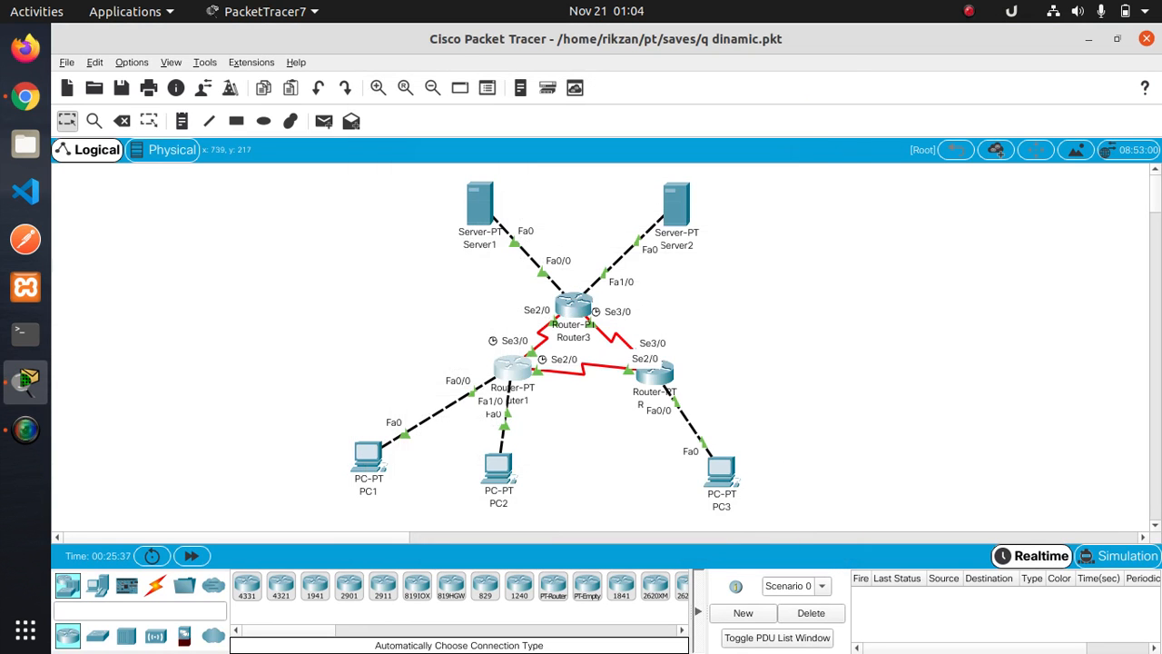
left_click(654, 372)
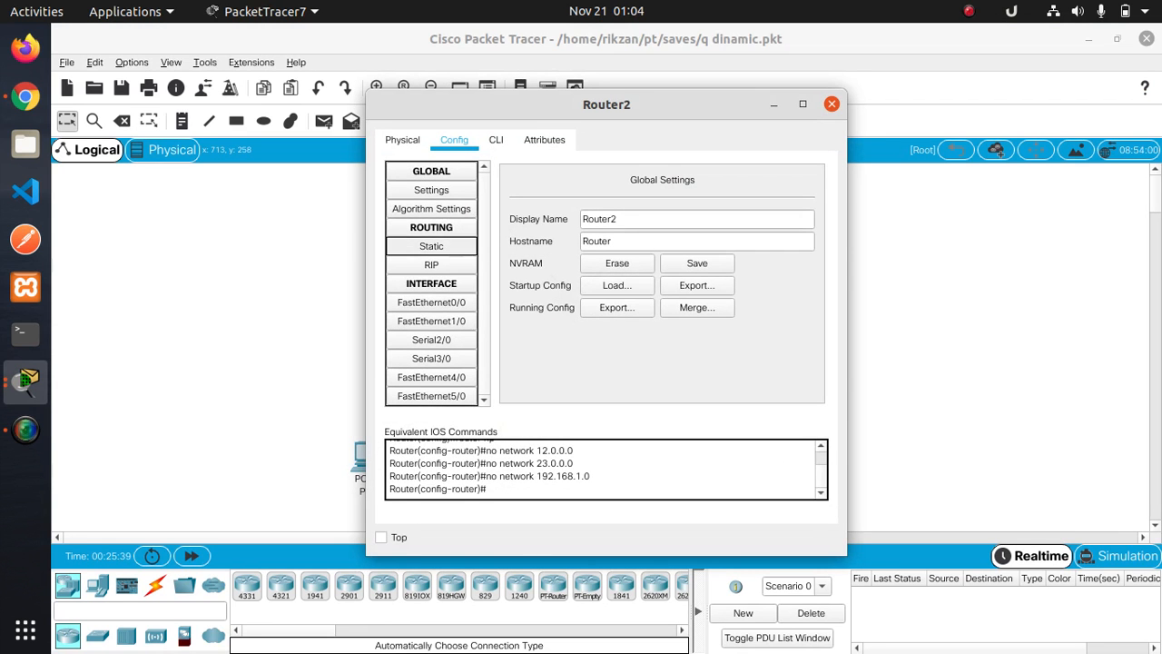
left_click(431, 246)
left_click(832, 103)
left_click(655, 376)
left_click(431, 246)
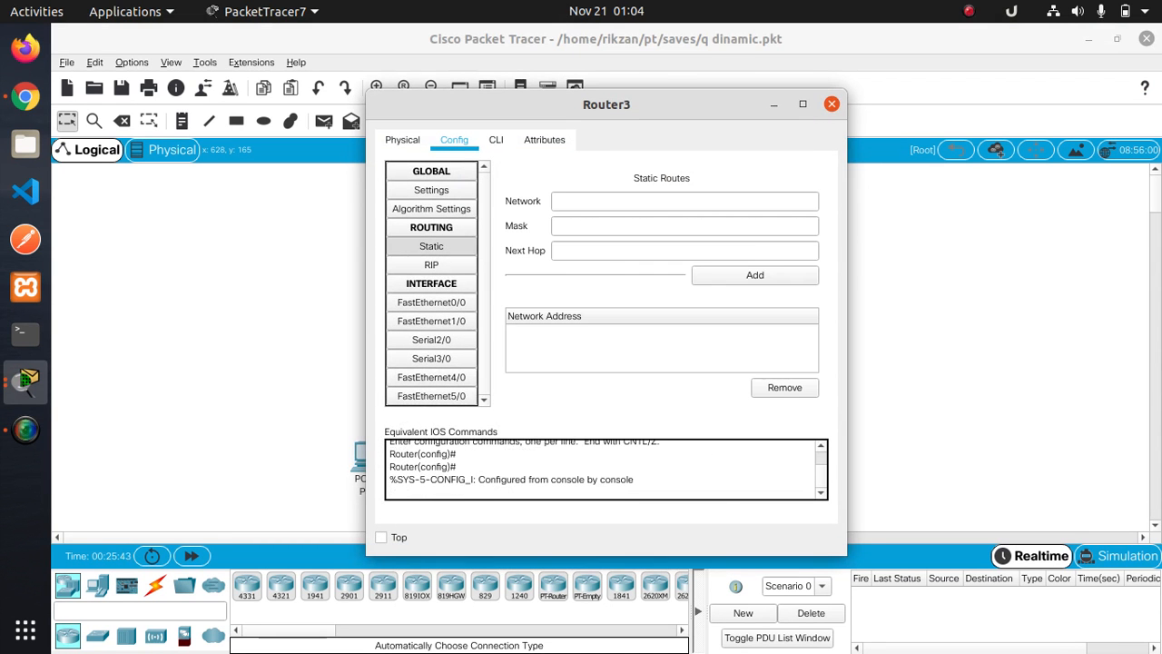
left_click(831, 103)
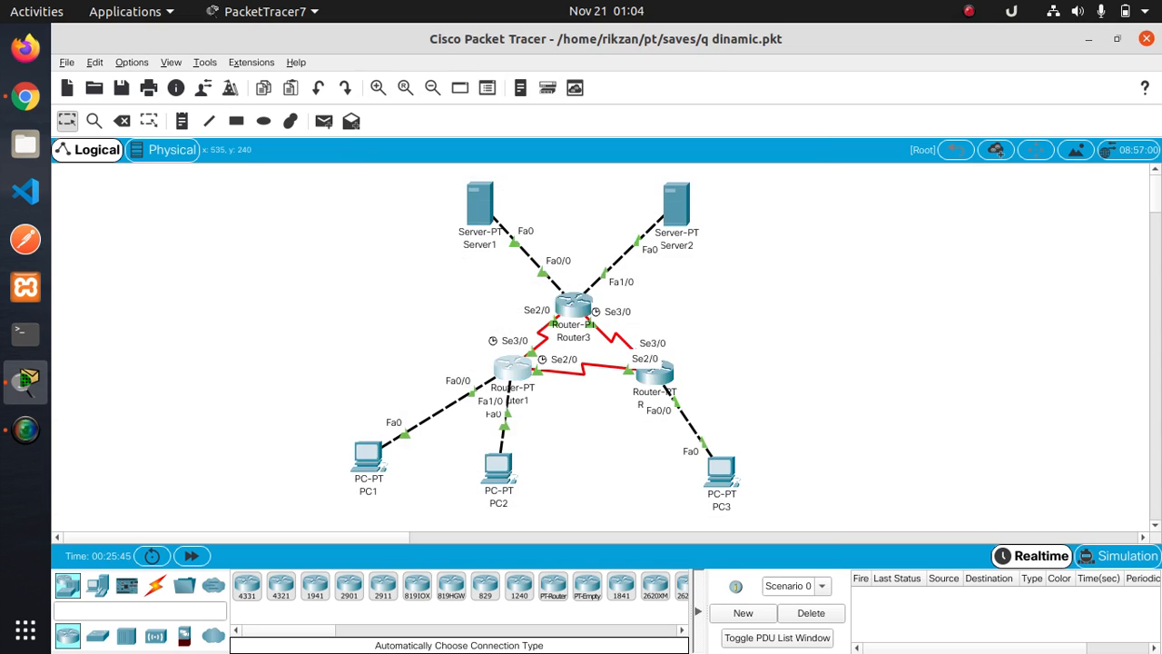
Open Router1's RIP routing settings, place the window beside the topology and add network 13.0.0.0
left_click(513, 368)
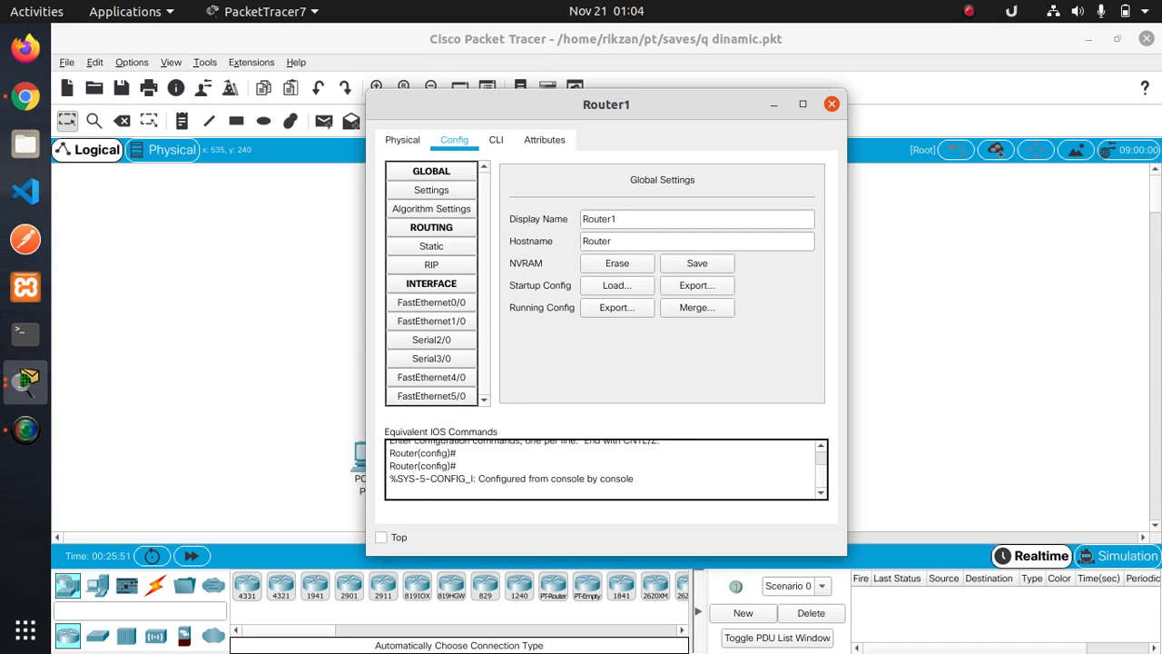
left_click(431, 265)
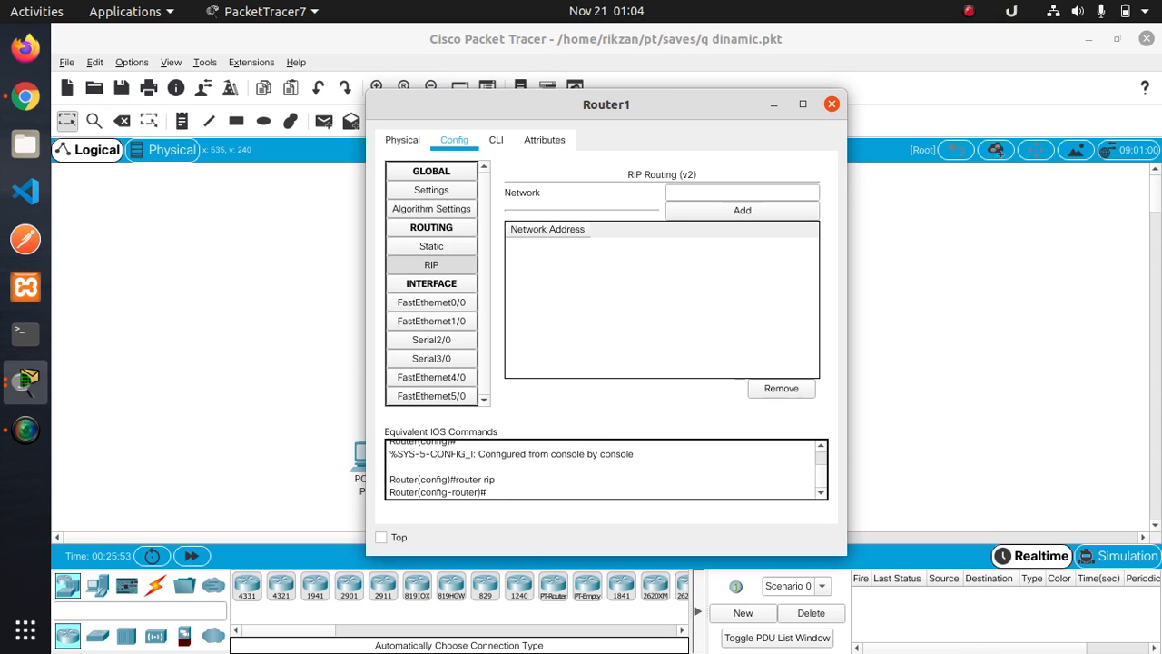
left_click(743, 193)
left_click(774, 104)
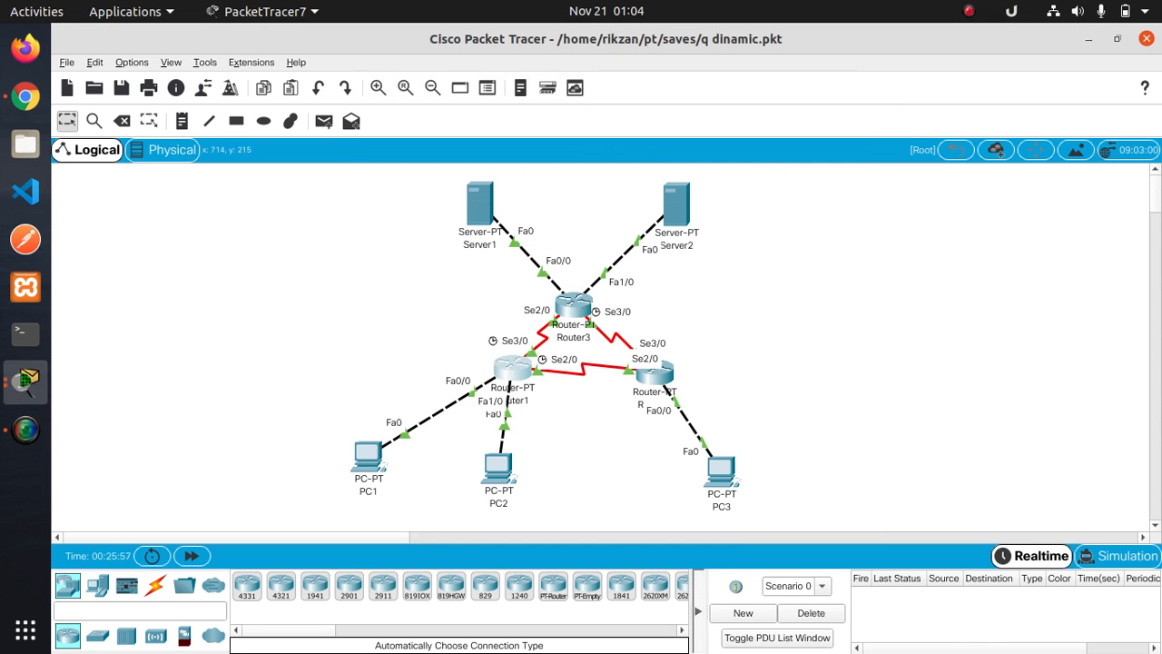
key("alt+Tab")
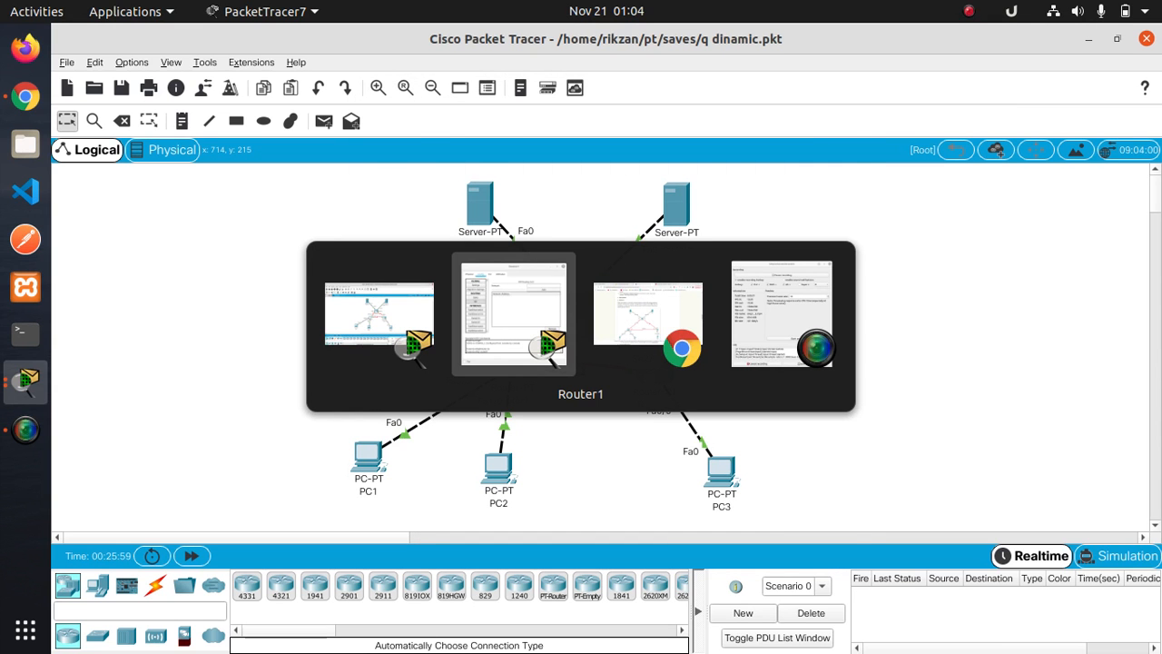
left_click_drag(563, 104, 858, 119)
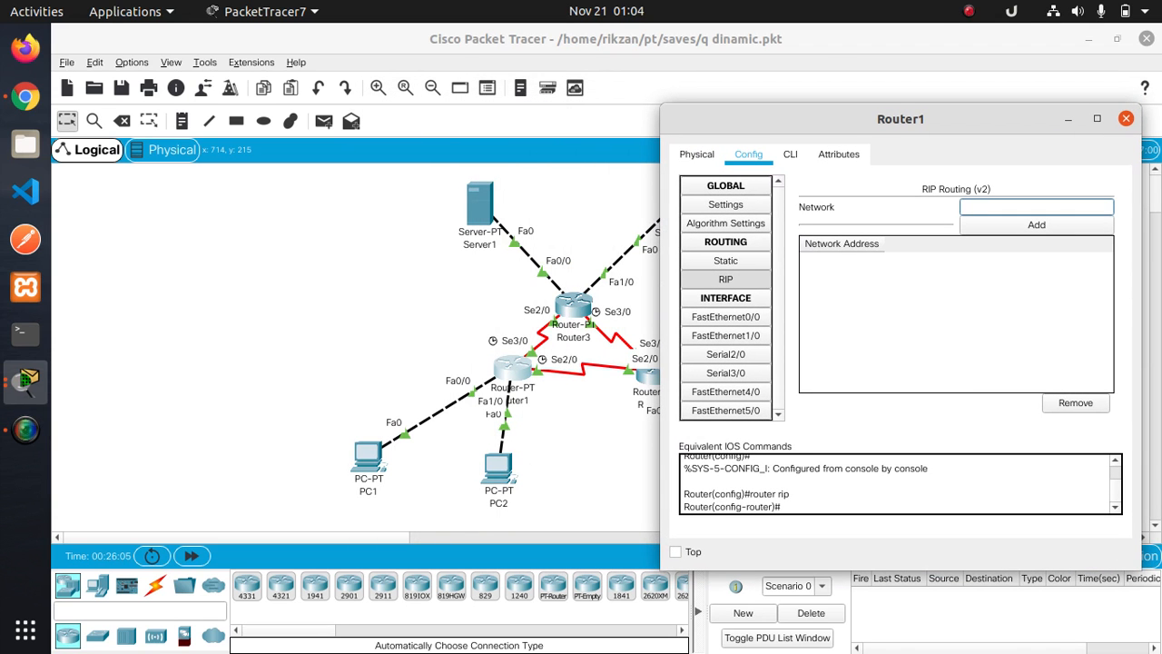
left_click_drag(858, 119, 923, 149)
left_click_drag(926, 134, 955, 132)
left_click(1010, 220)
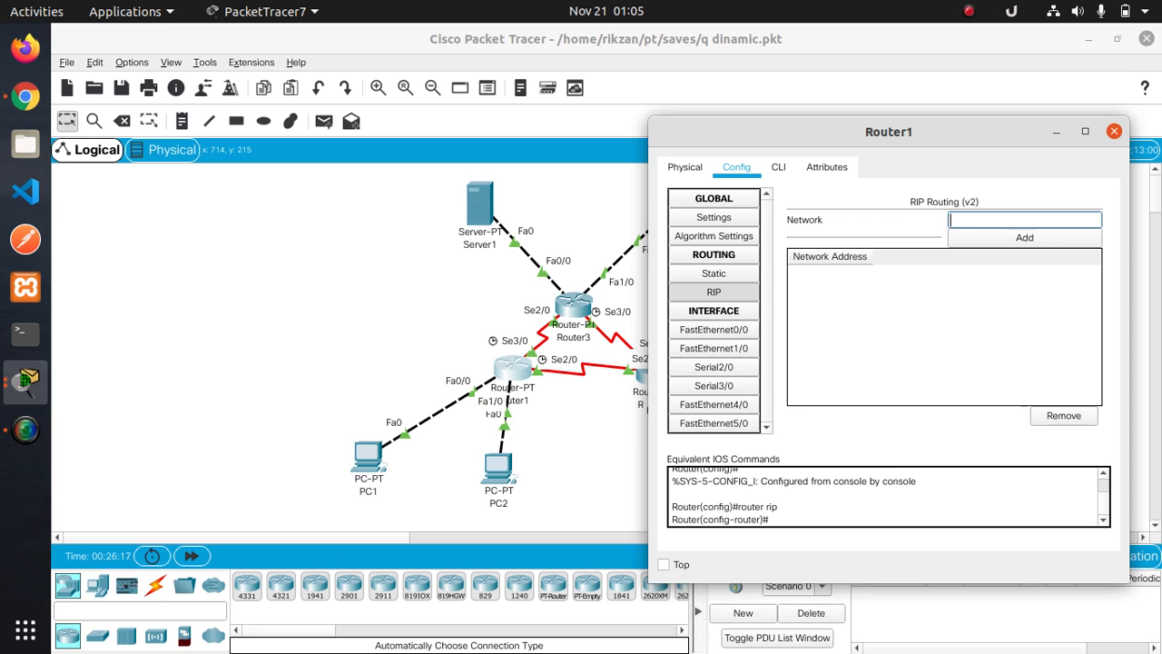
type("13.0.0.0")
left_click(1023, 238)
Add networks 12.0.0.0 and 192.168.1.0 to Router1's RIP routing and close its configuration window
left_click(1024, 220)
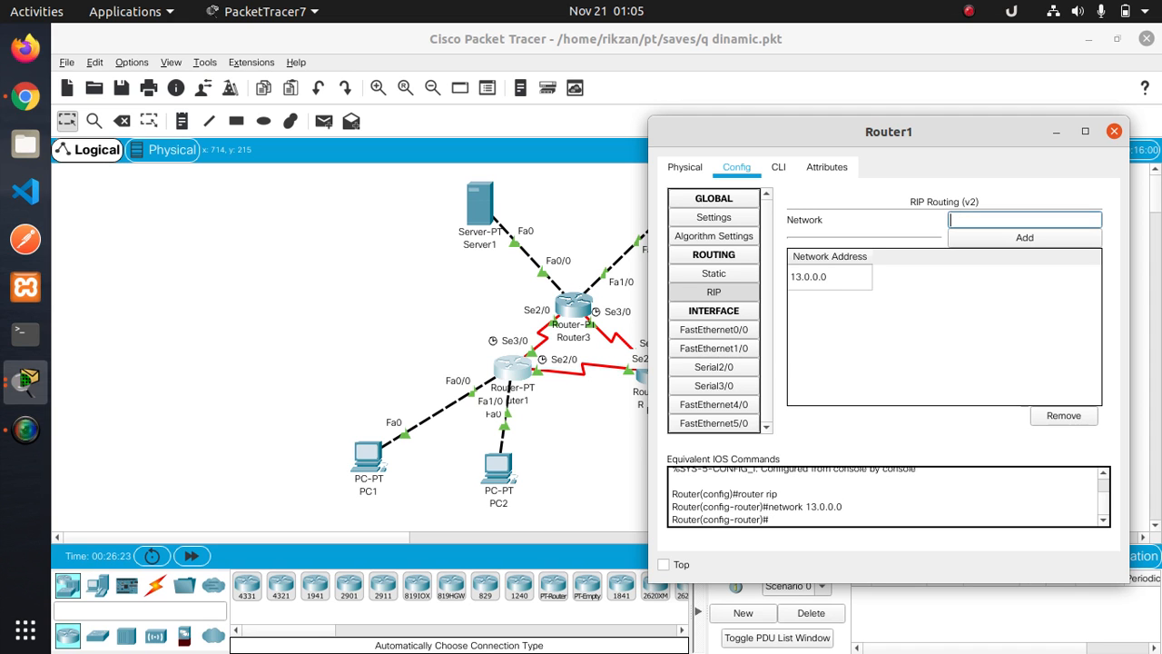
type("12.0.0.0")
left_click(1024, 238)
left_click(1024, 220)
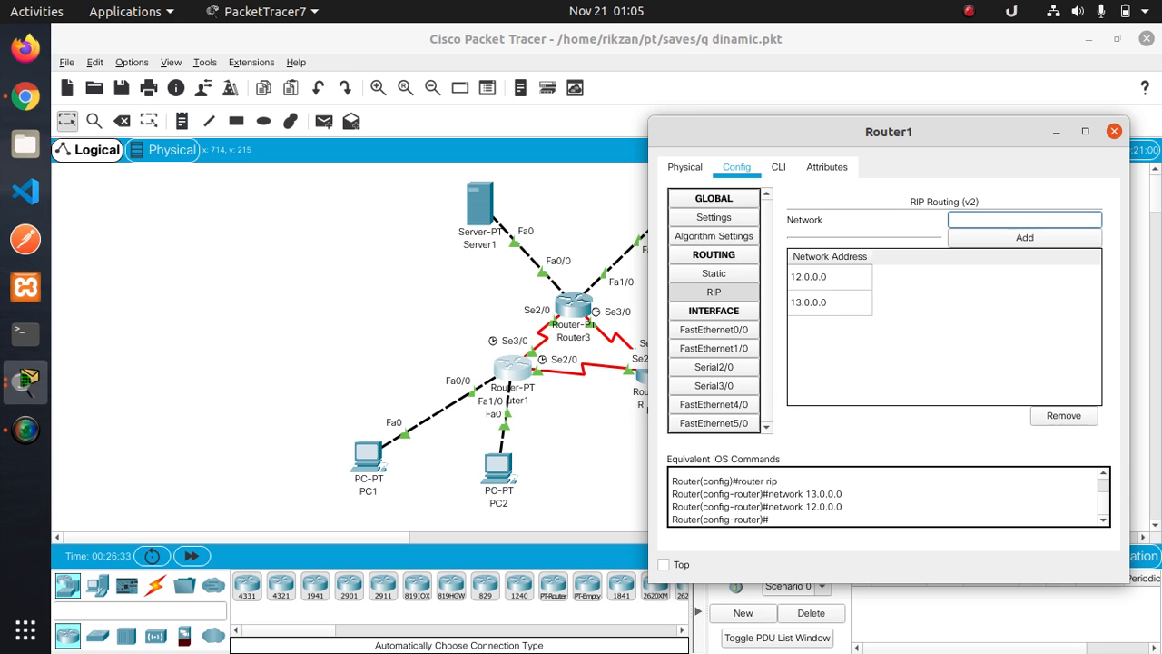
type("192.168.1.0")
key("Return")
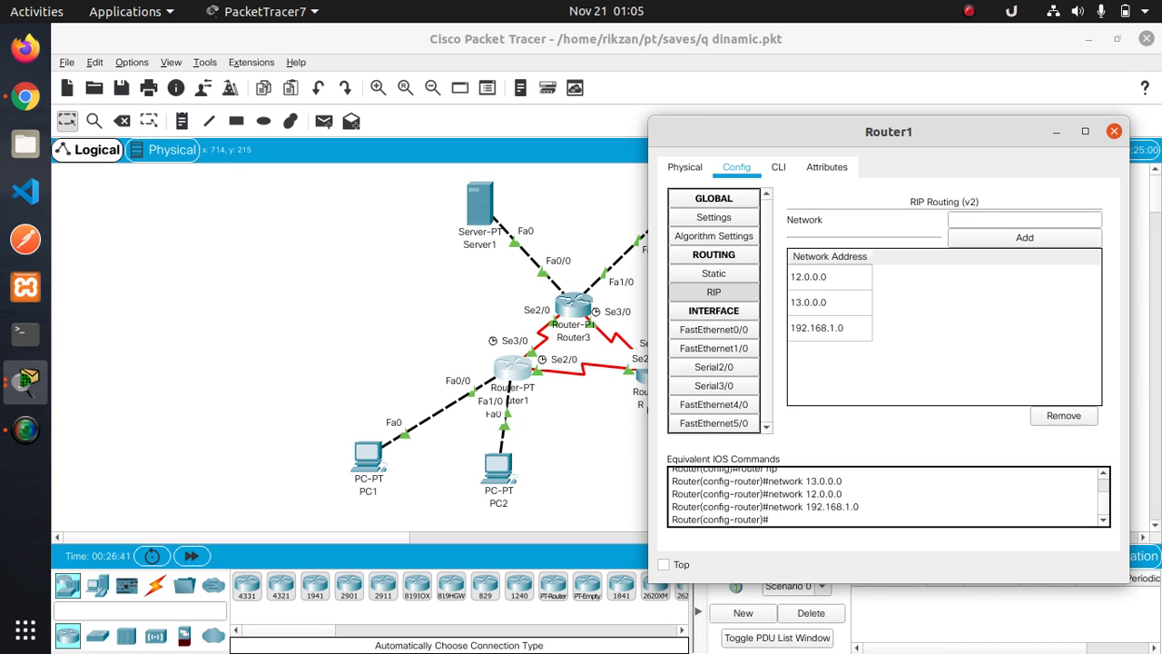
left_click(1114, 130)
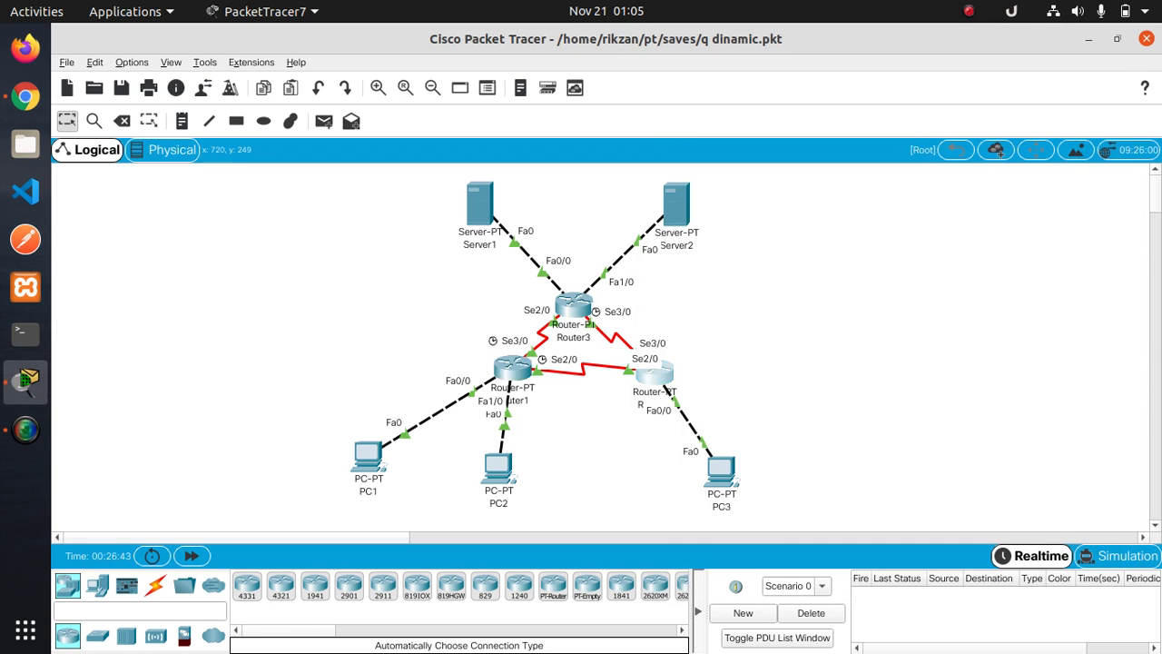
Open Router2's RIP routing settings, place the window beside the topology and add network 23.0.0.0
left_click(662, 373)
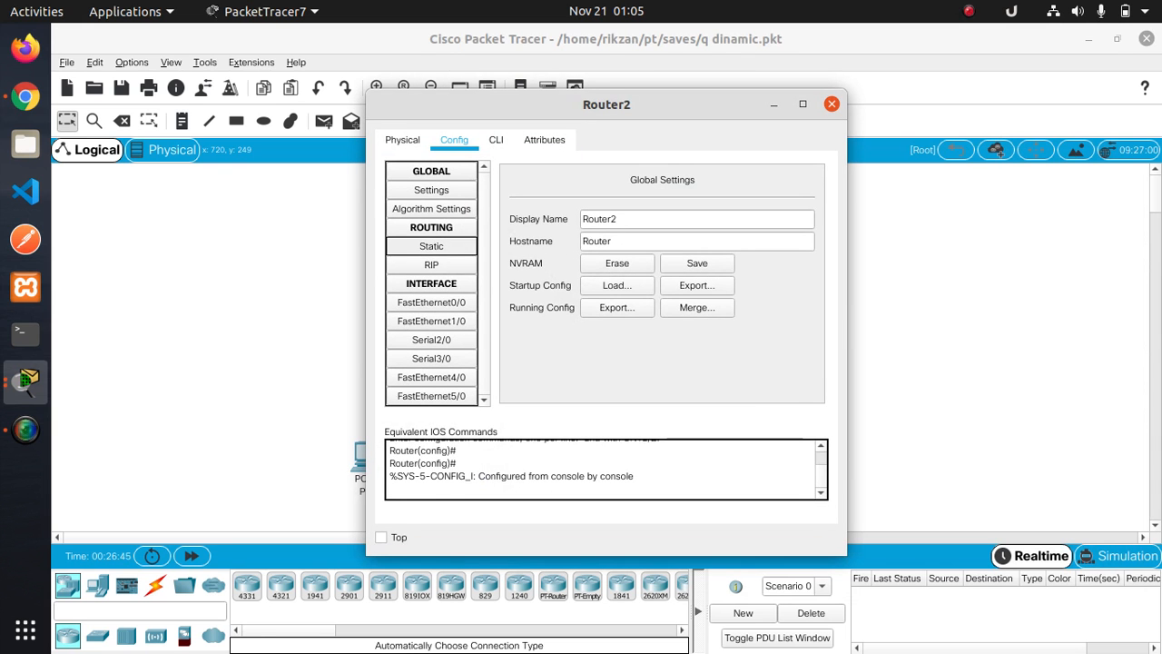
left_click(431, 246)
left_click(431, 265)
left_click(742, 191)
left_click_drag(672, 104, 985, 123)
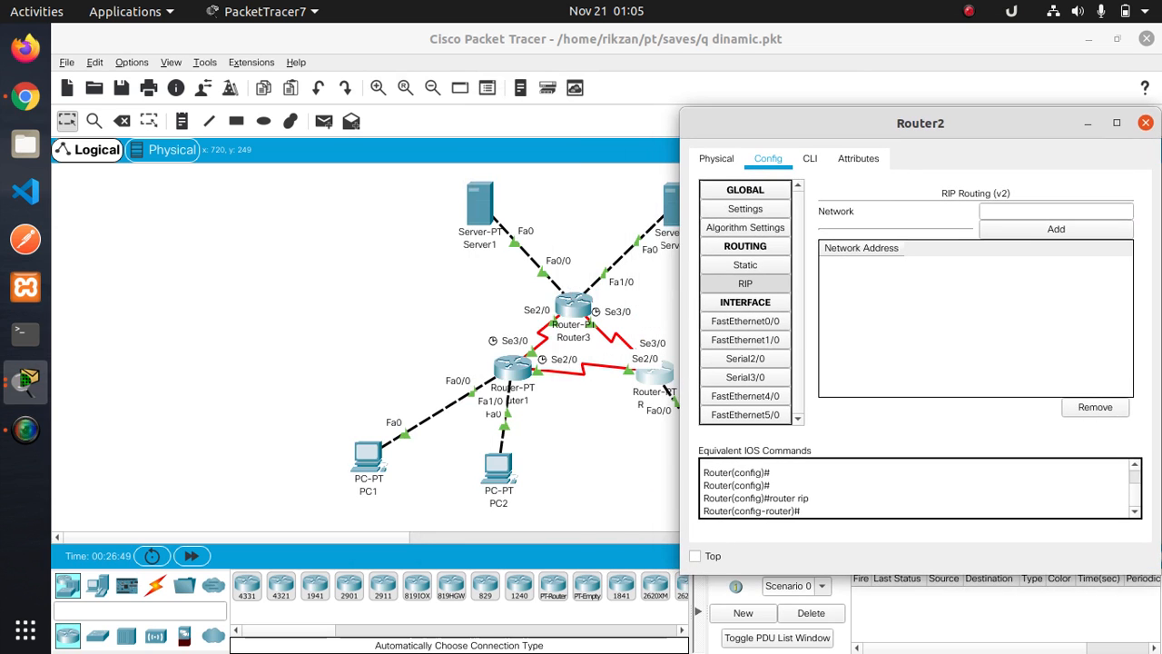
type("23.0.0.0")
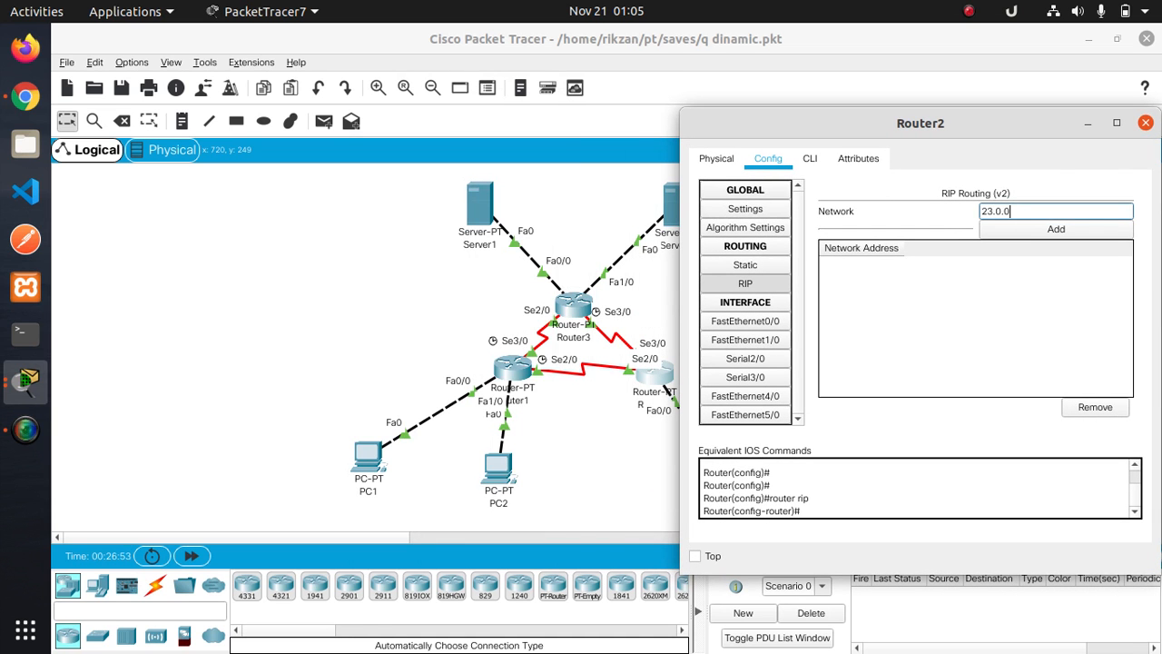
key("Return")
left_click(1056, 212)
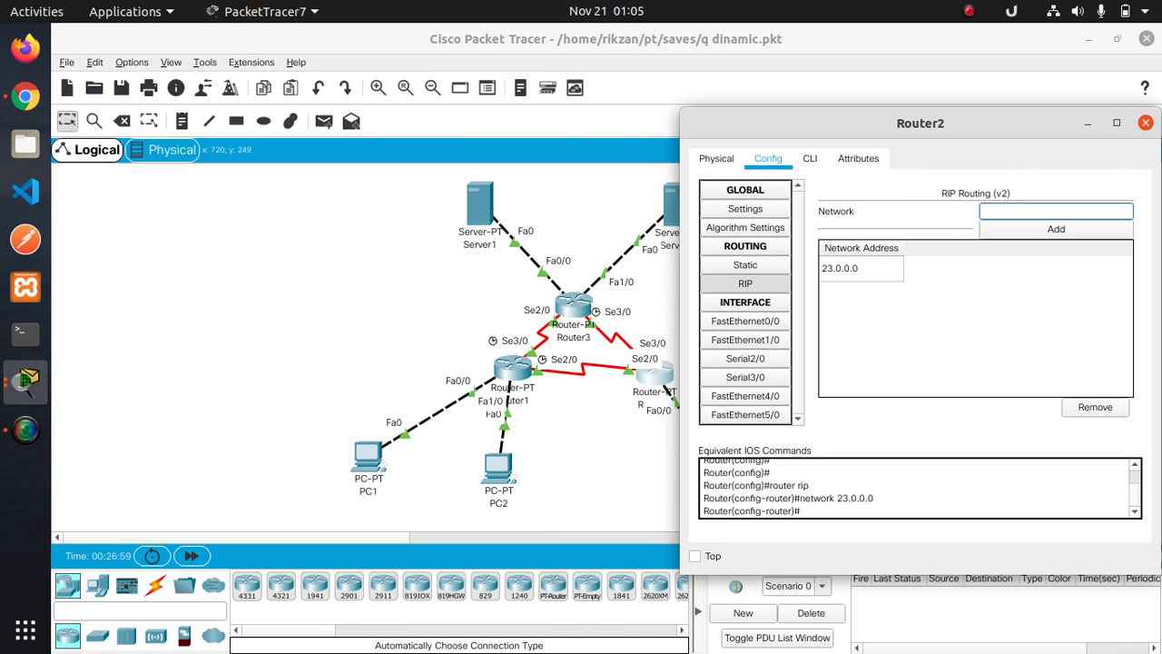
Add networks 12.0.0.0 and 192.168.1.0 to Router2's RIP routing and close its configuration window
type("12.0.0.0")
key("Return")
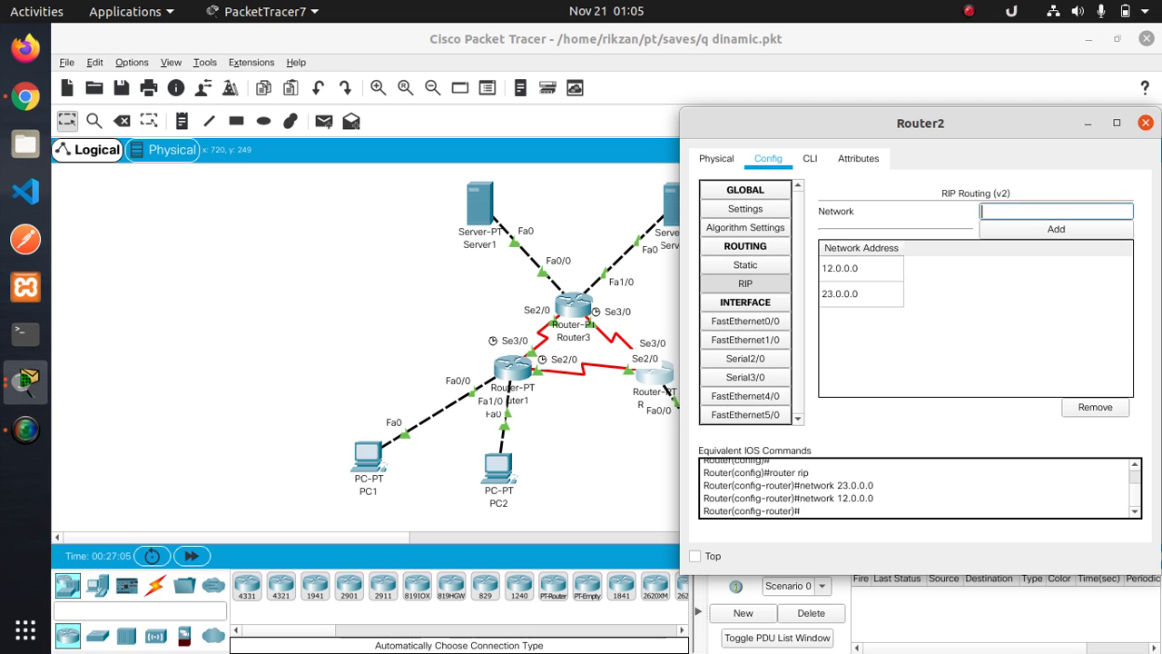
left_click_drag(920, 123, 459, 133)
type("192.")
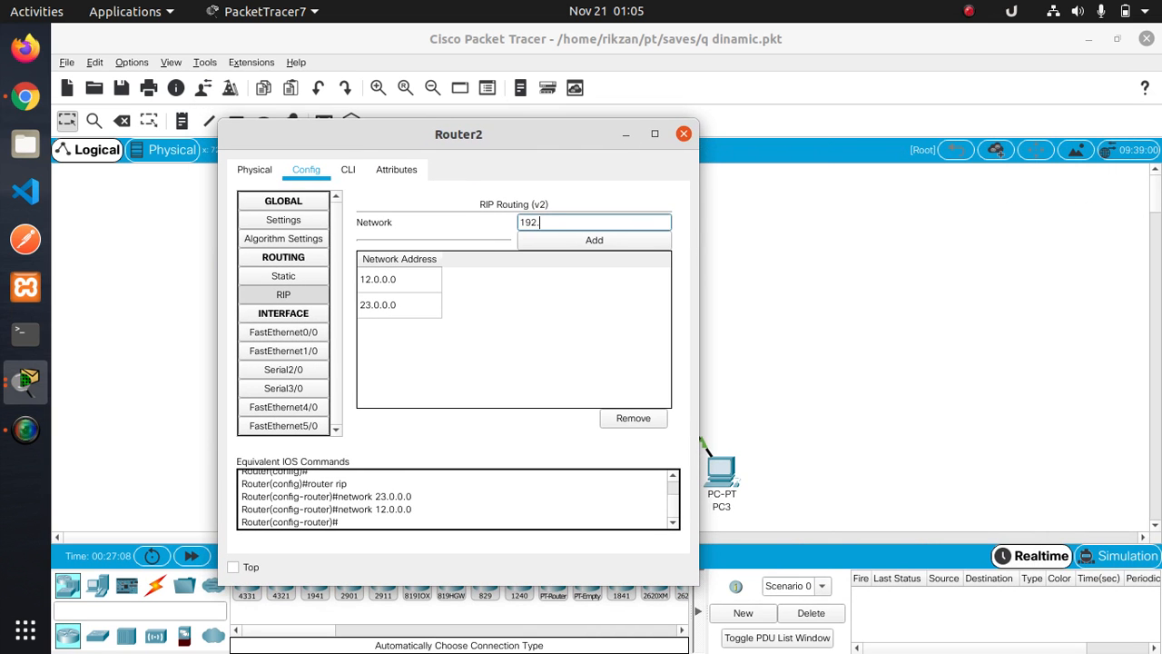
type("168.1.0")
key("Return")
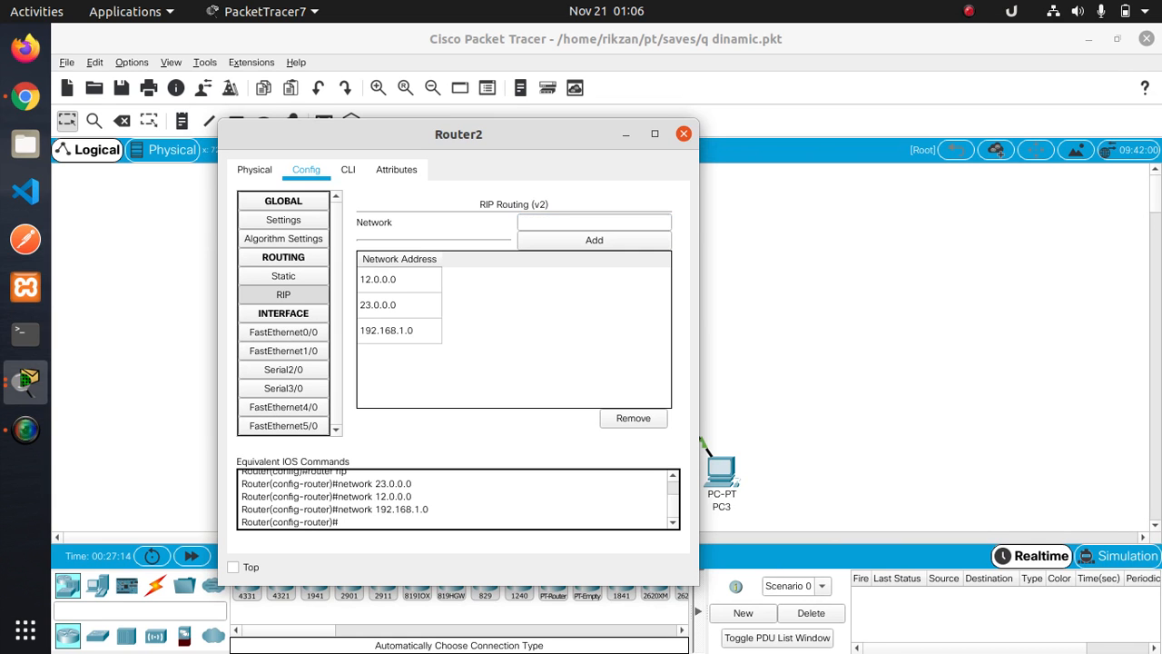
key("Escape")
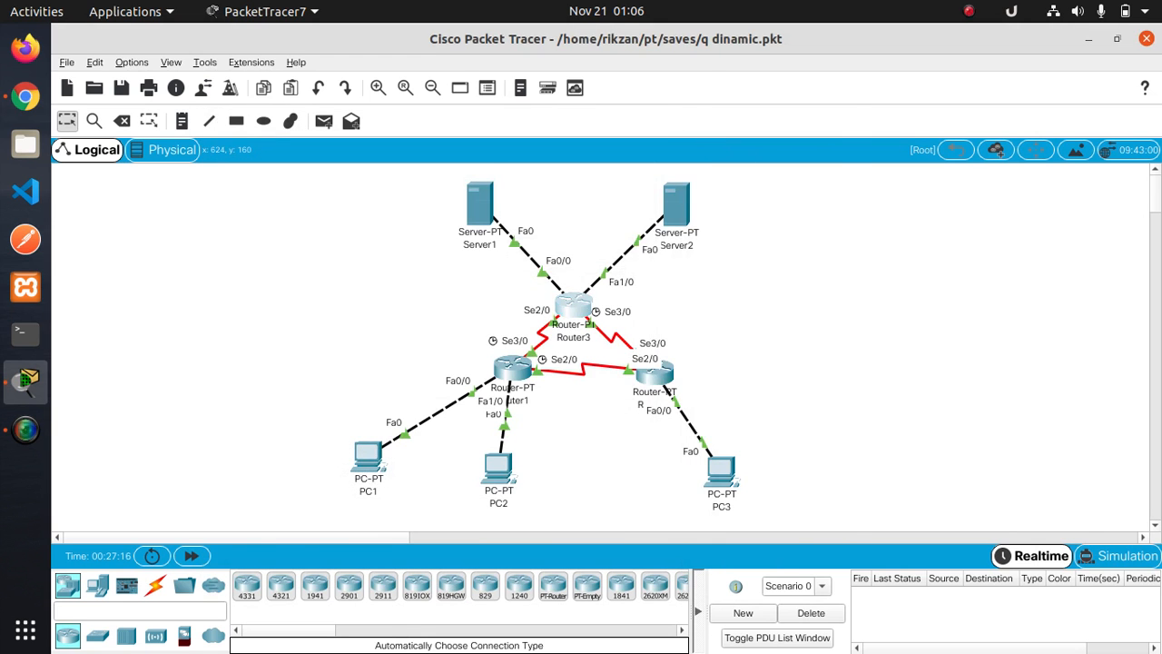
Open Router3's RIP routing settings beside the topology and add networks 12.0.0.0 and 23.0.0.0
left_click(573, 305)
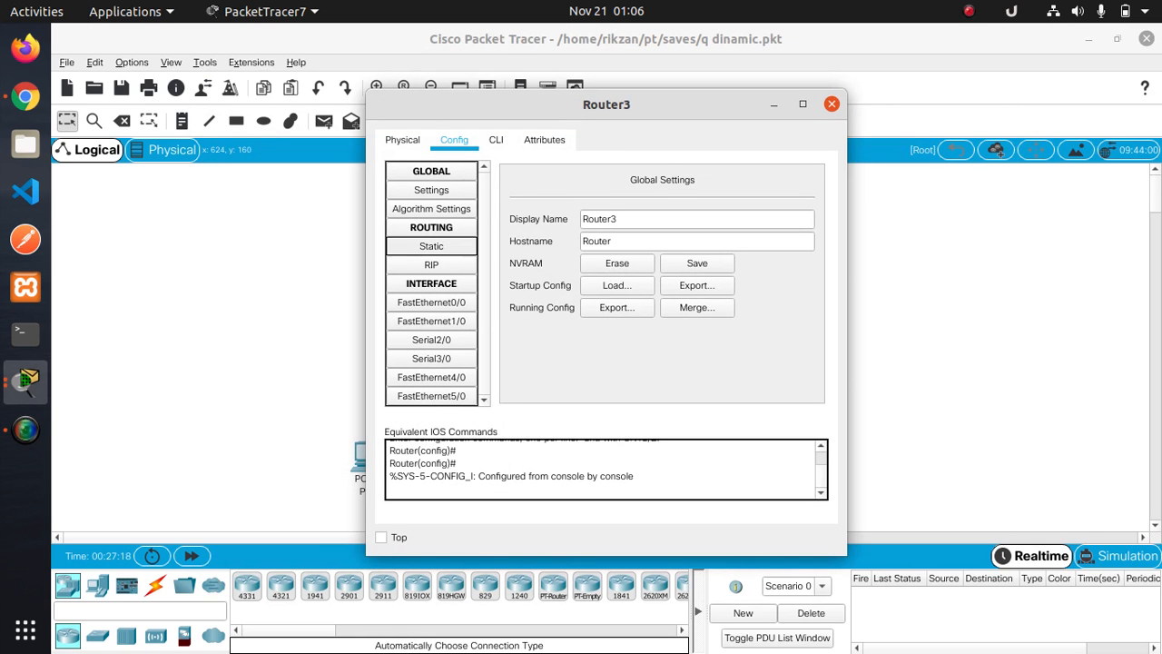
left_click(431, 264)
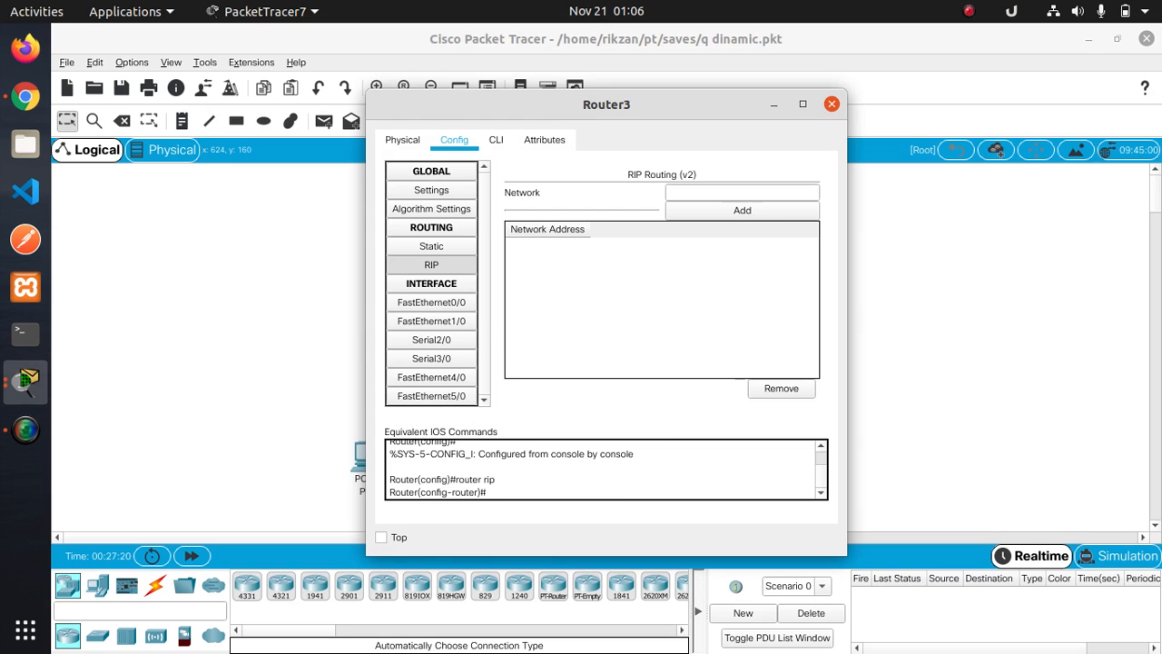
left_click_drag(606, 104, 856, 80)
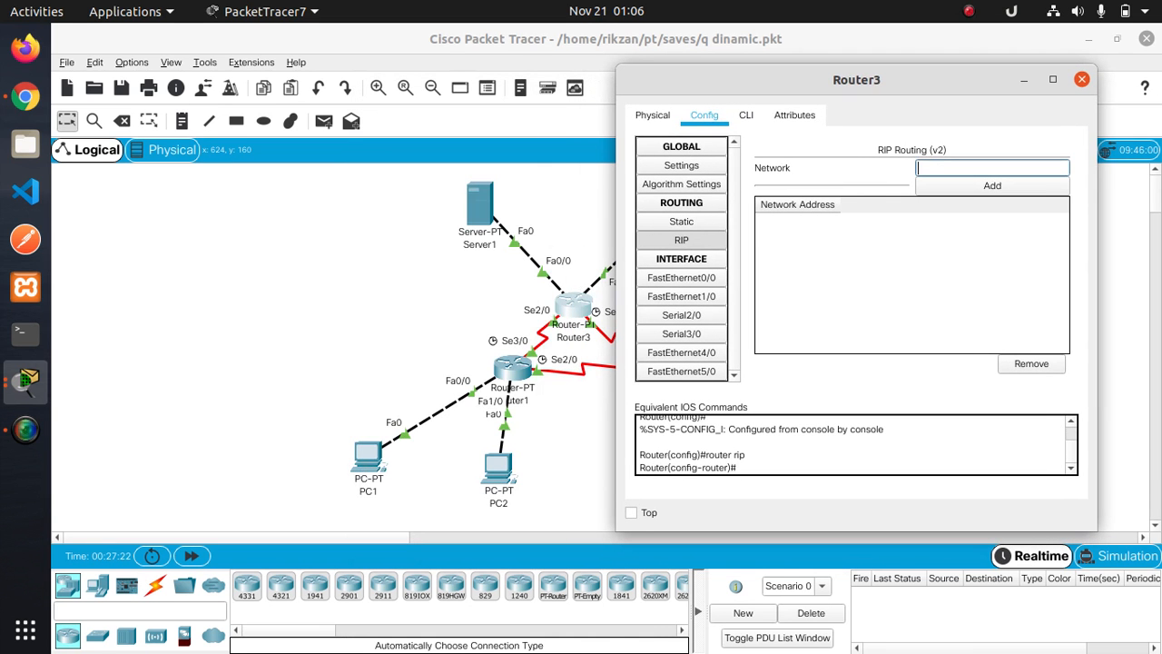
type("12.0.0.0")
key("Return")
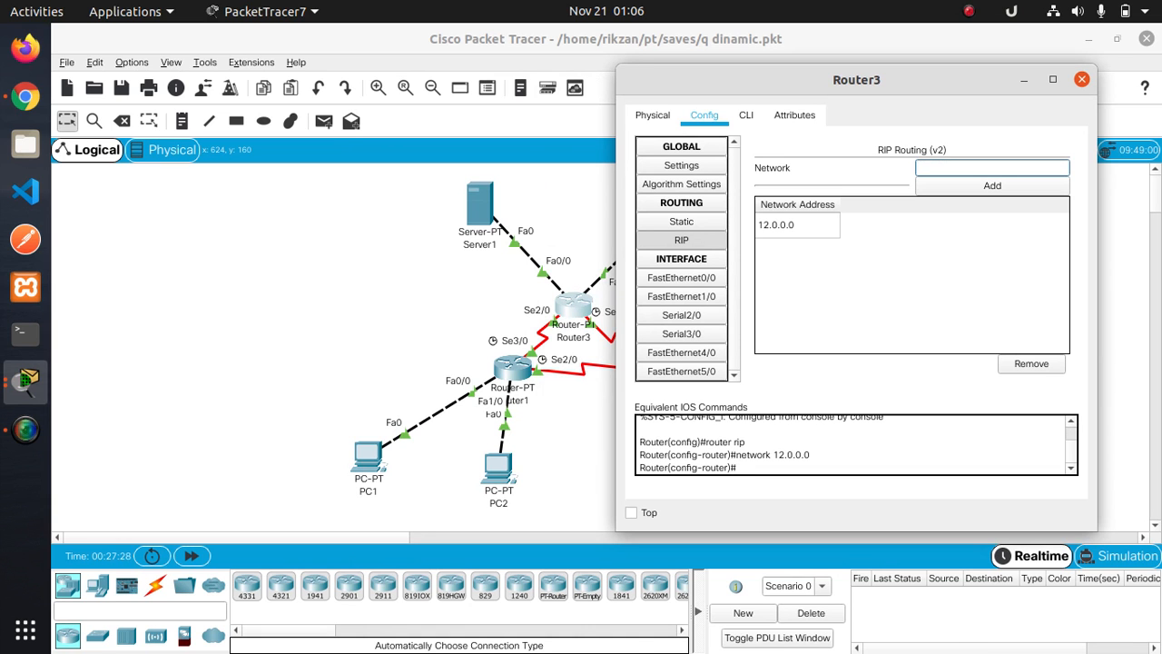
type("23.0.0.0")
key("Return")
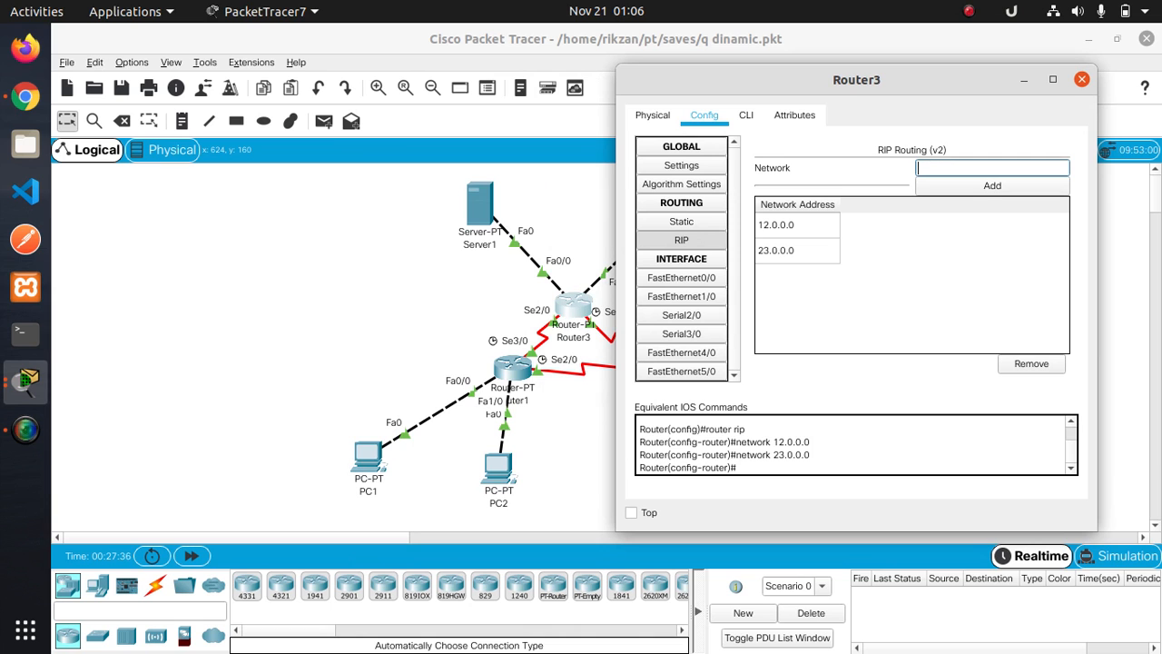
Add networks 33.0.0.0 and 43.0.0.0 to Router3's RIP routing
type("33")
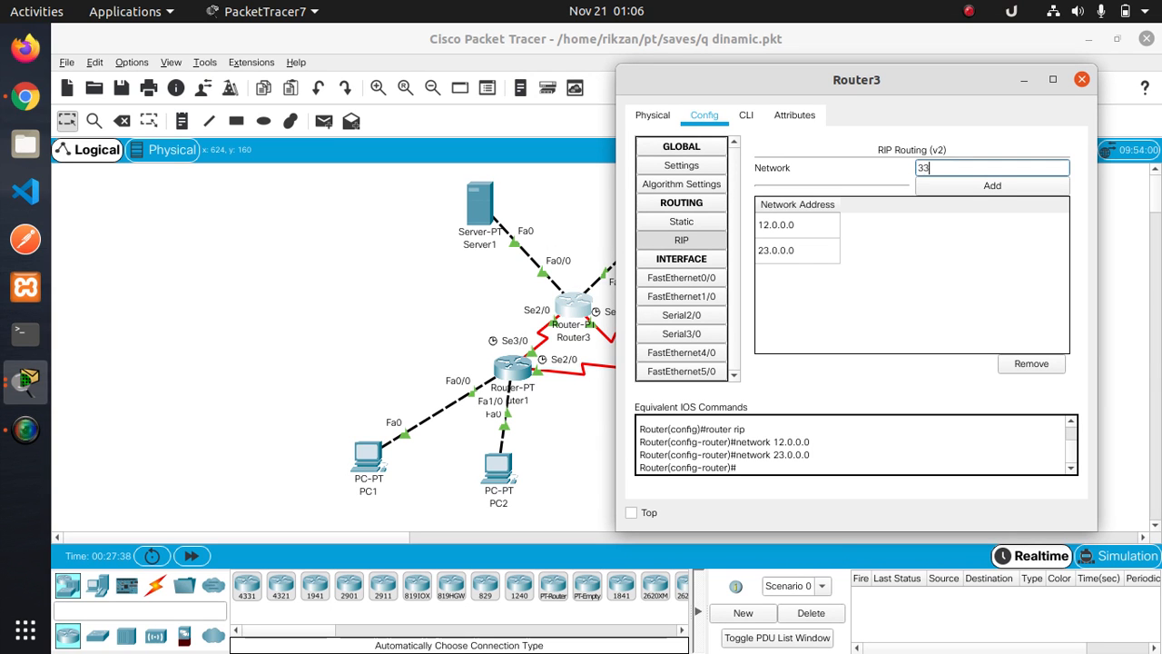
type(".0.0.0")
key("Return")
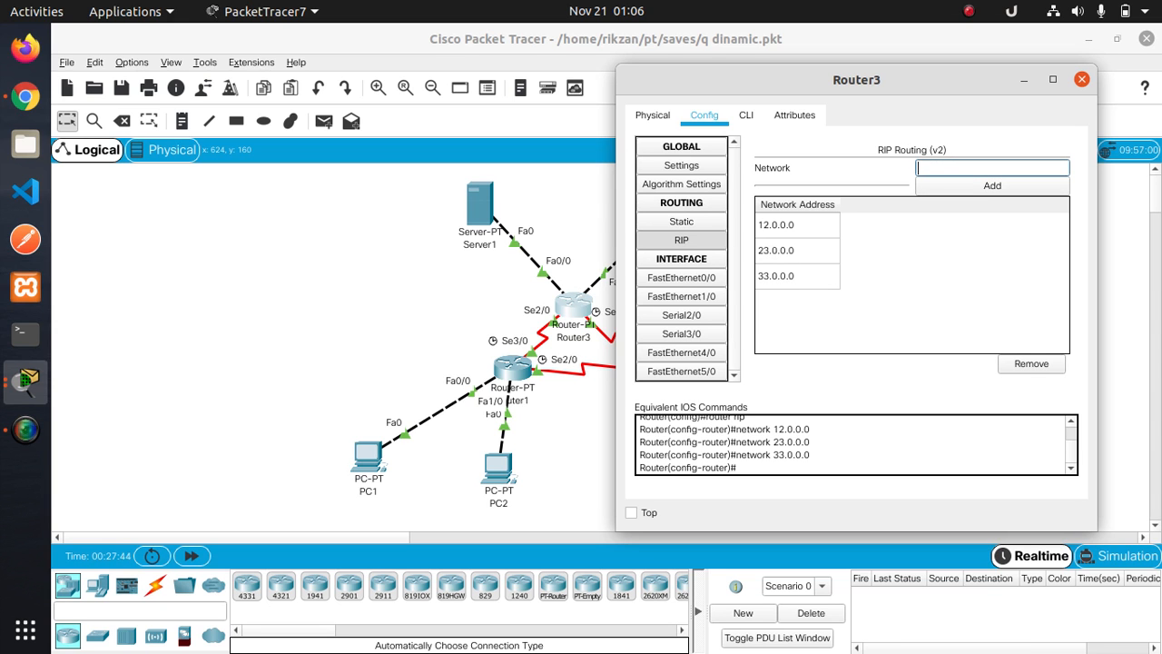
type("43.0.0.0")
key("Return")
Switch to the lab article in Chrome and check the RIP network figures for the three routers and the CLI instructions below them
key("alt+Tab")
scroll(513, 408, "down", 20)
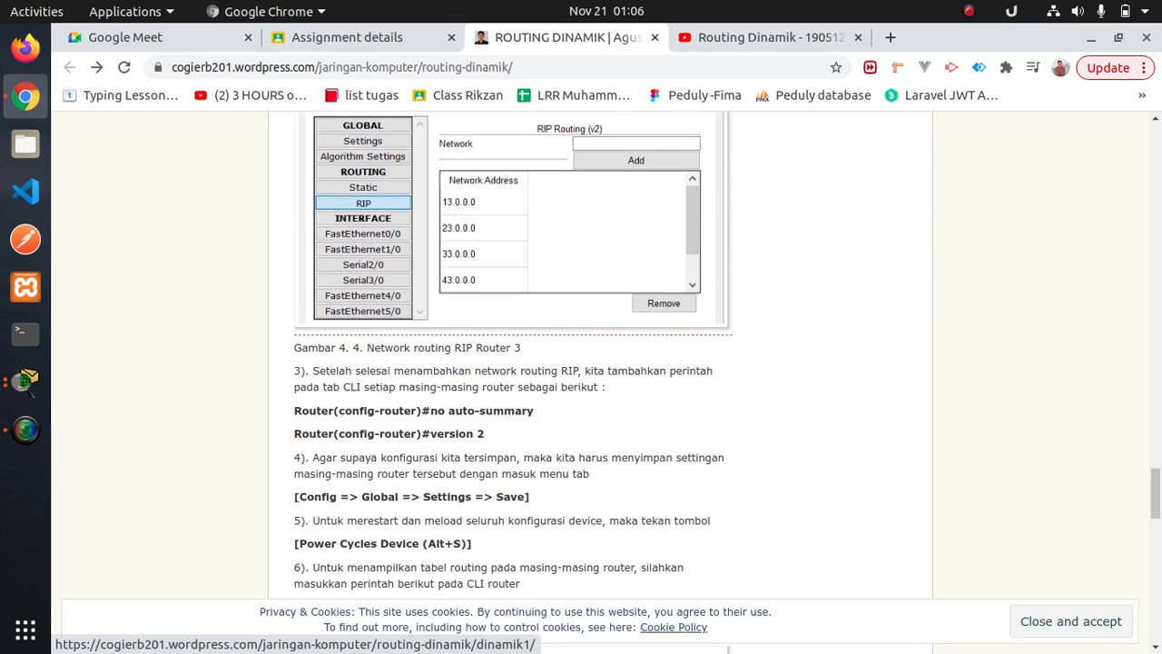
scroll(513, 354, "up", 5)
scroll(513, 354, "up", 5)
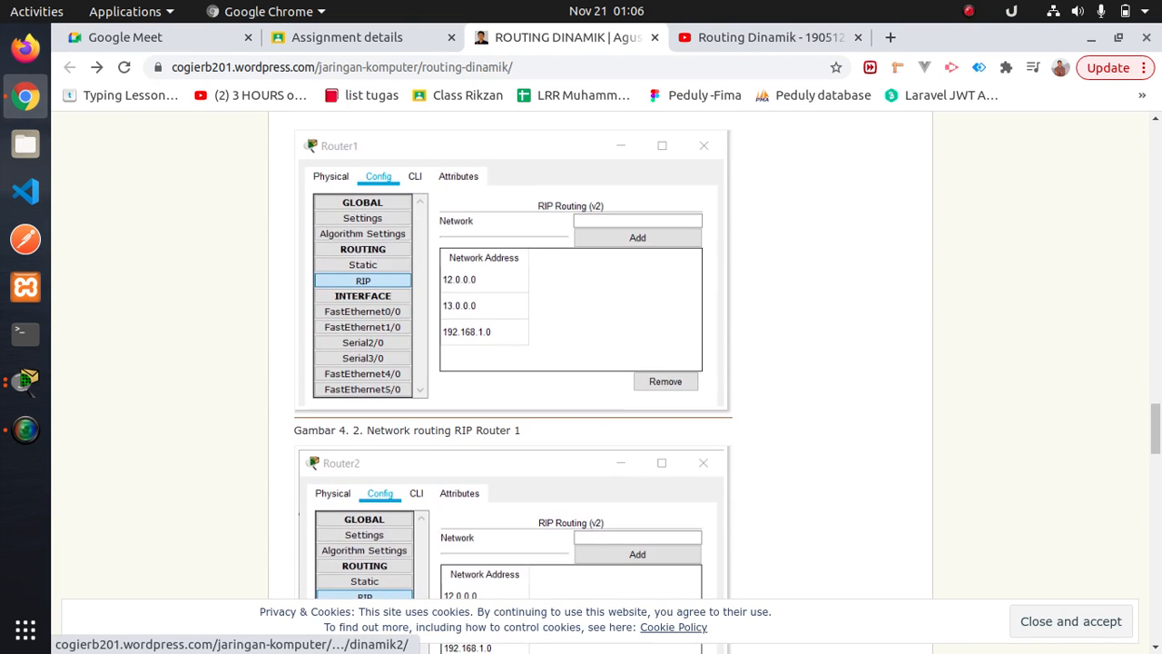
scroll(512, 354, "down", 5)
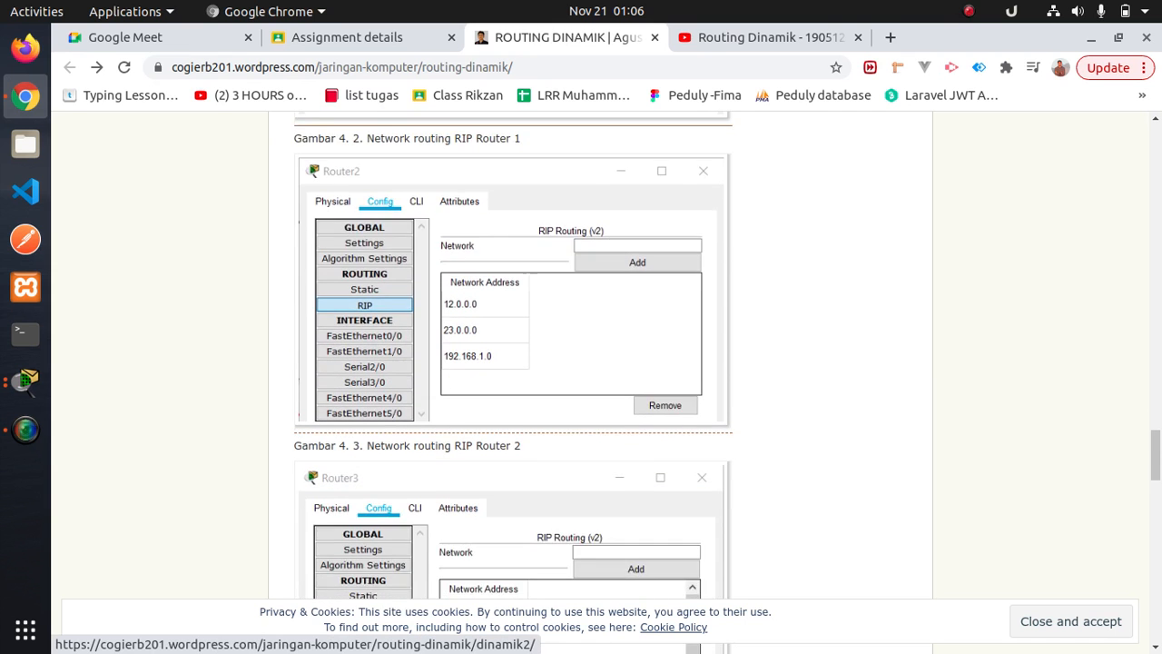
scroll(513, 353, "down", 2)
scroll(513, 354, "down", 3)
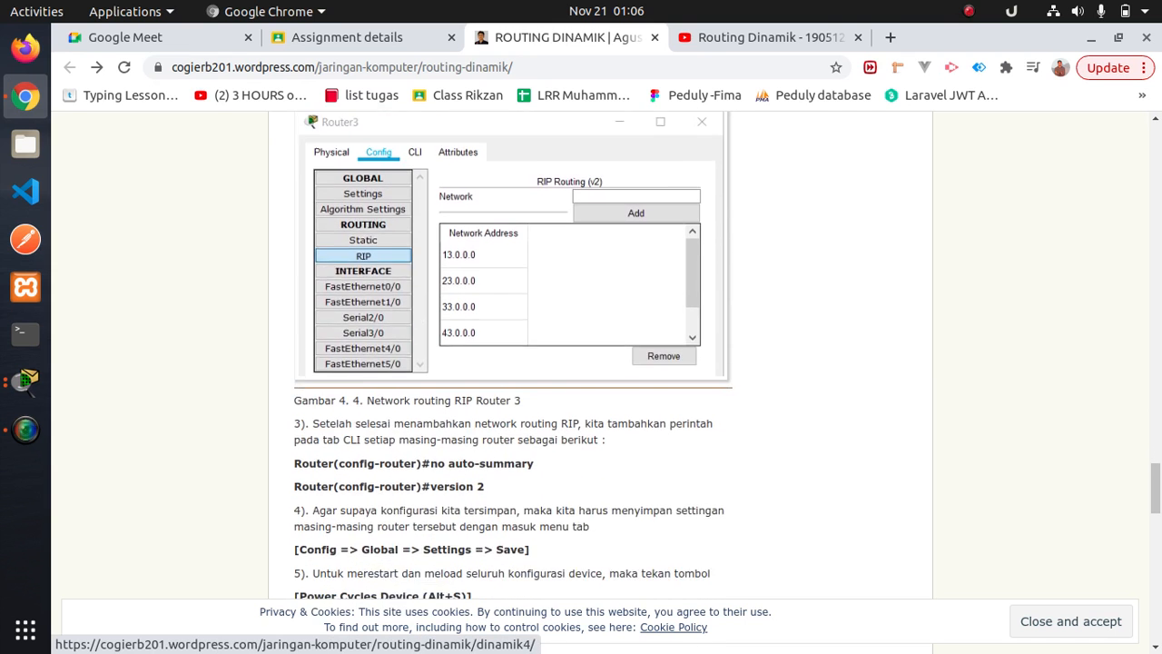
Switch back to Packet Tracer, run "no auto-summary" and "version 2" in Router1's CLI, and close its window
key("alt+Tab")
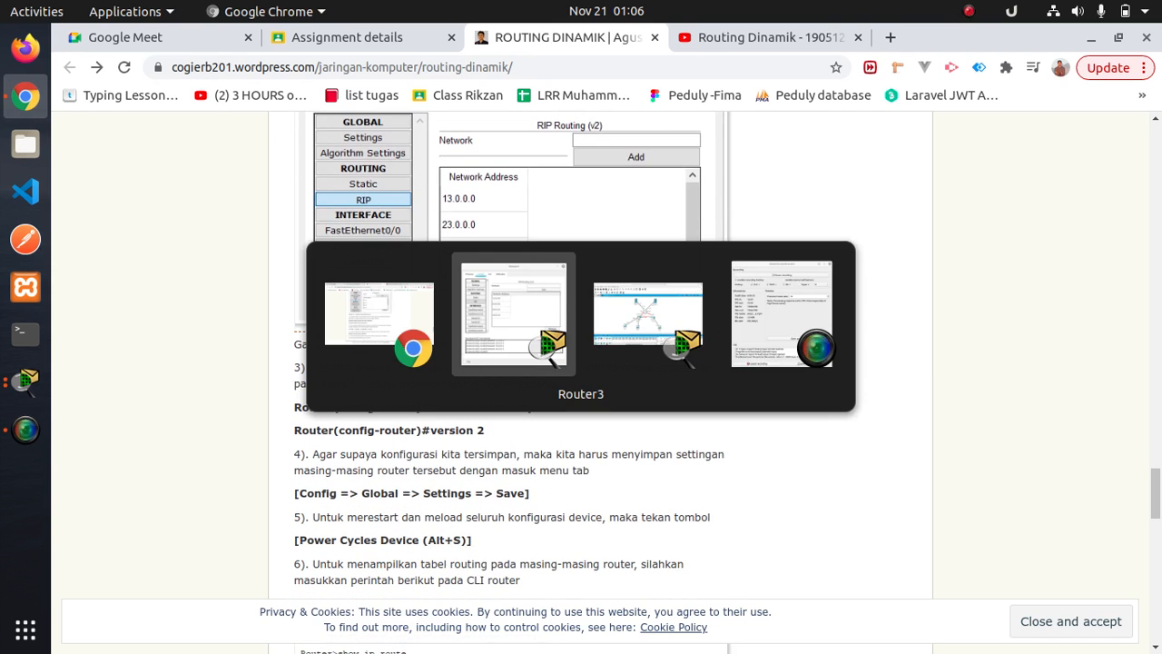
key("alt+Tab")
key("alt+Tab")
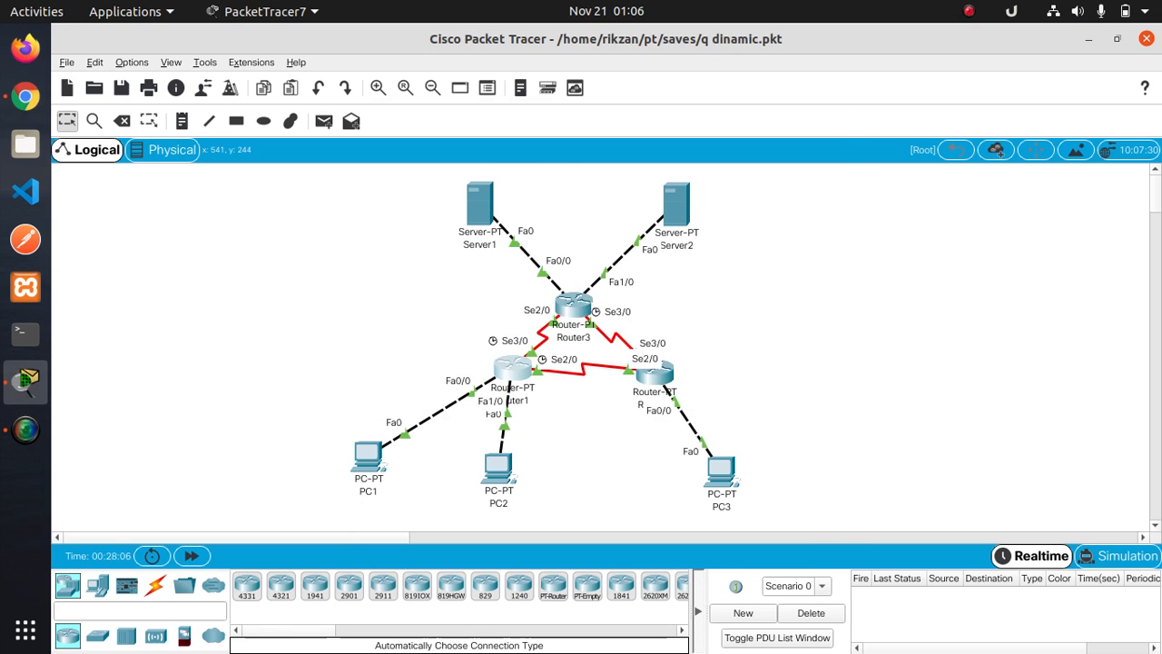
left_click(512, 368)
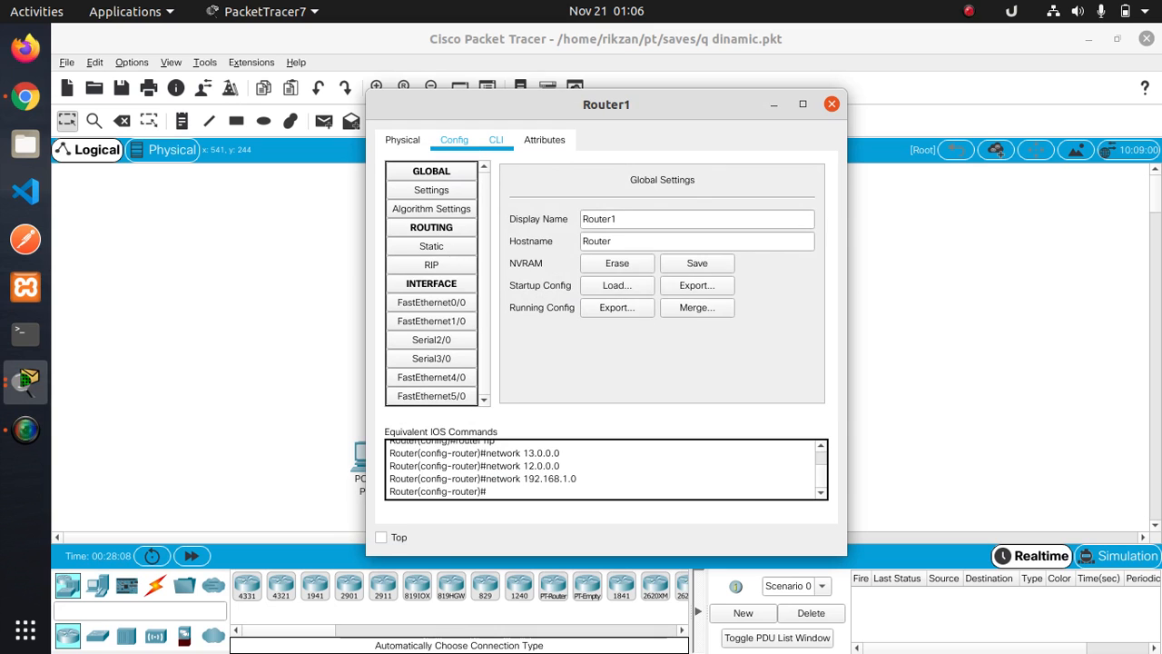
left_click(496, 140)
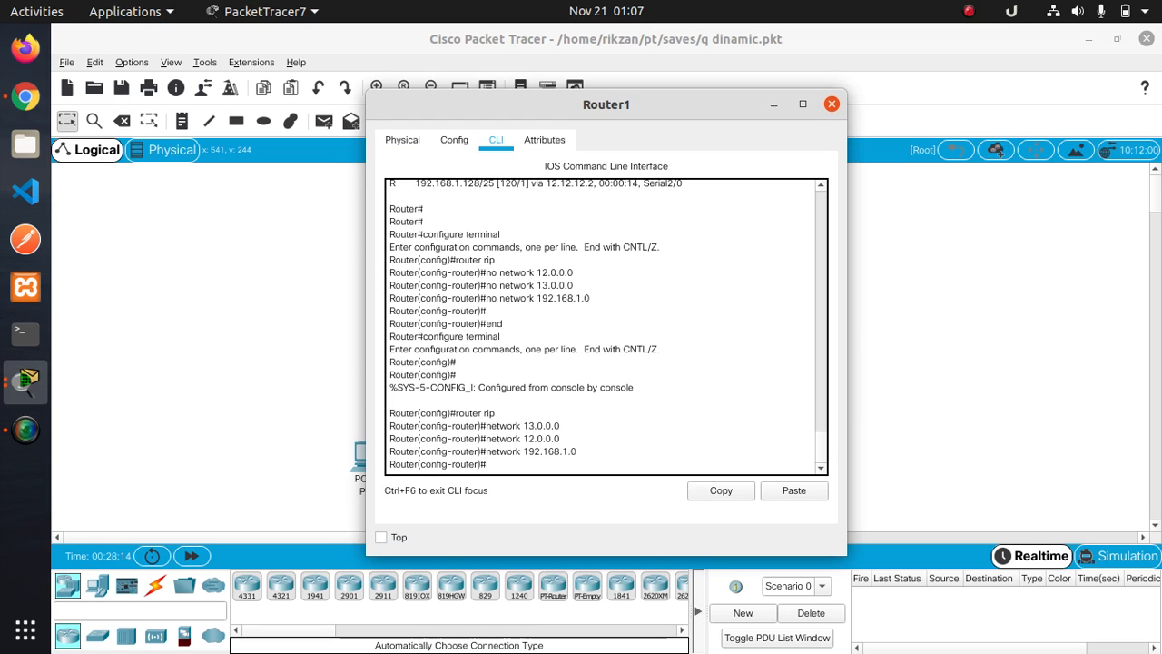
type("no auto-summary")
key("Return")
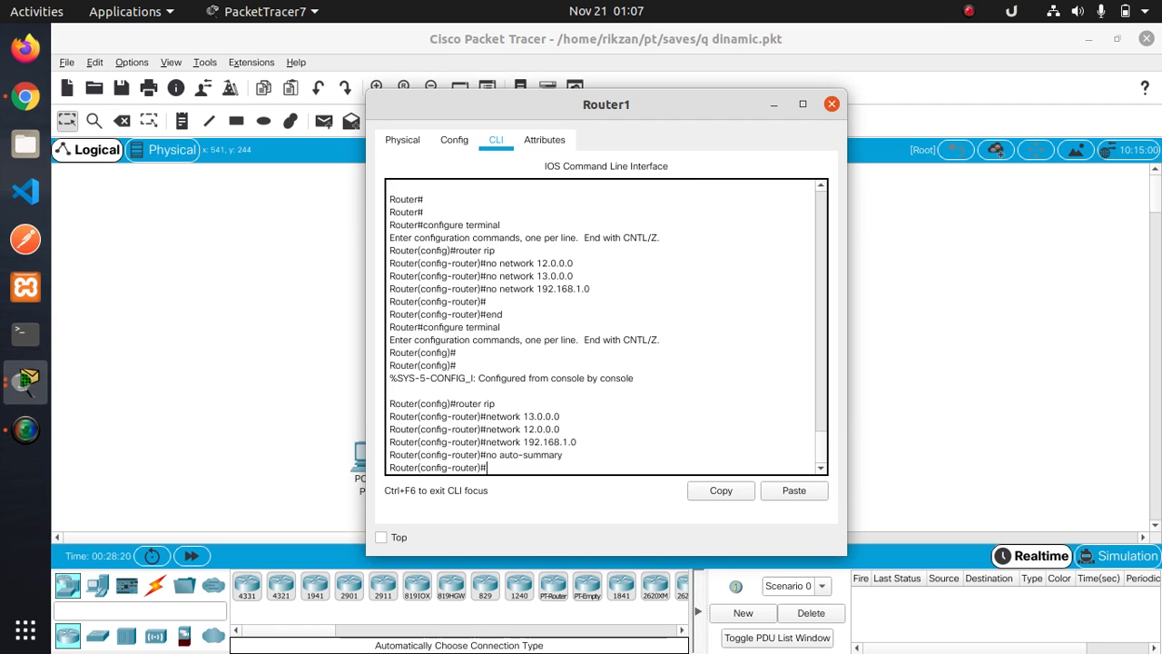
type("version 2")
key("Return")
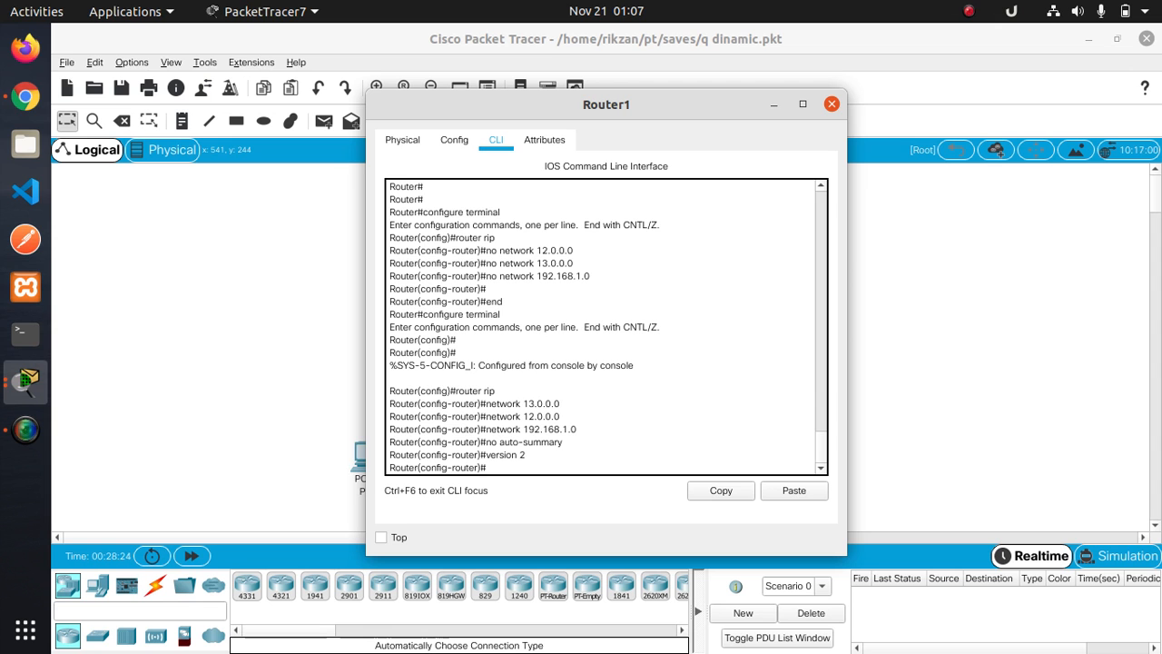
left_click(830, 104)
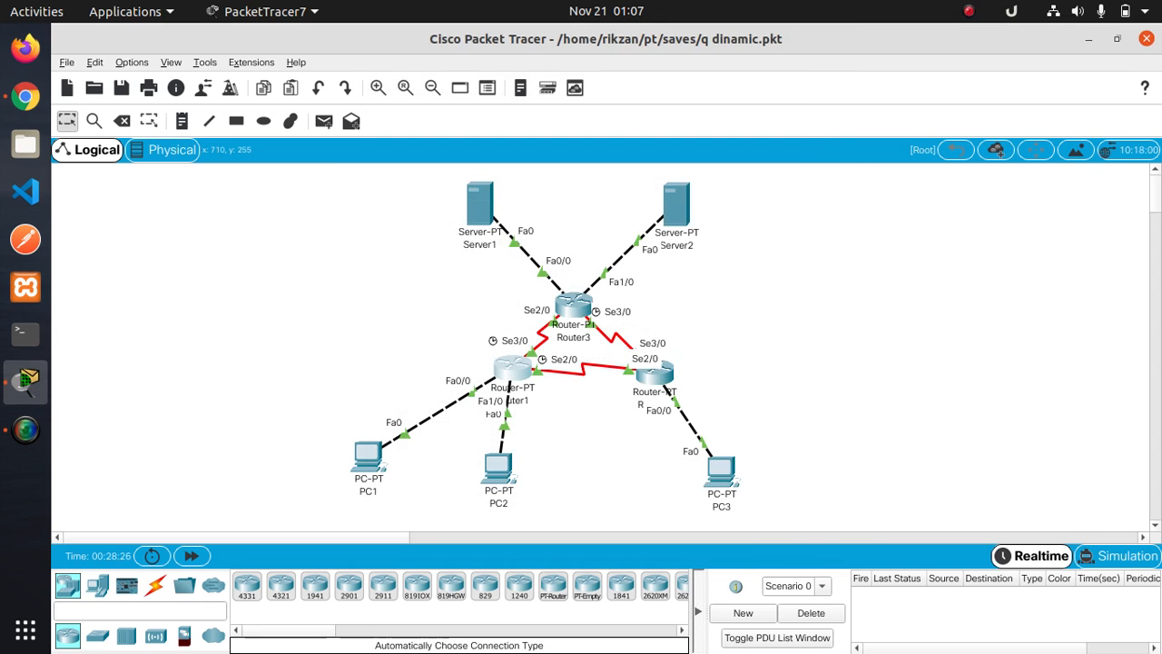
Open Router2's command line and run "no auto-summary" in its RIP configuration
left_click(654, 372)
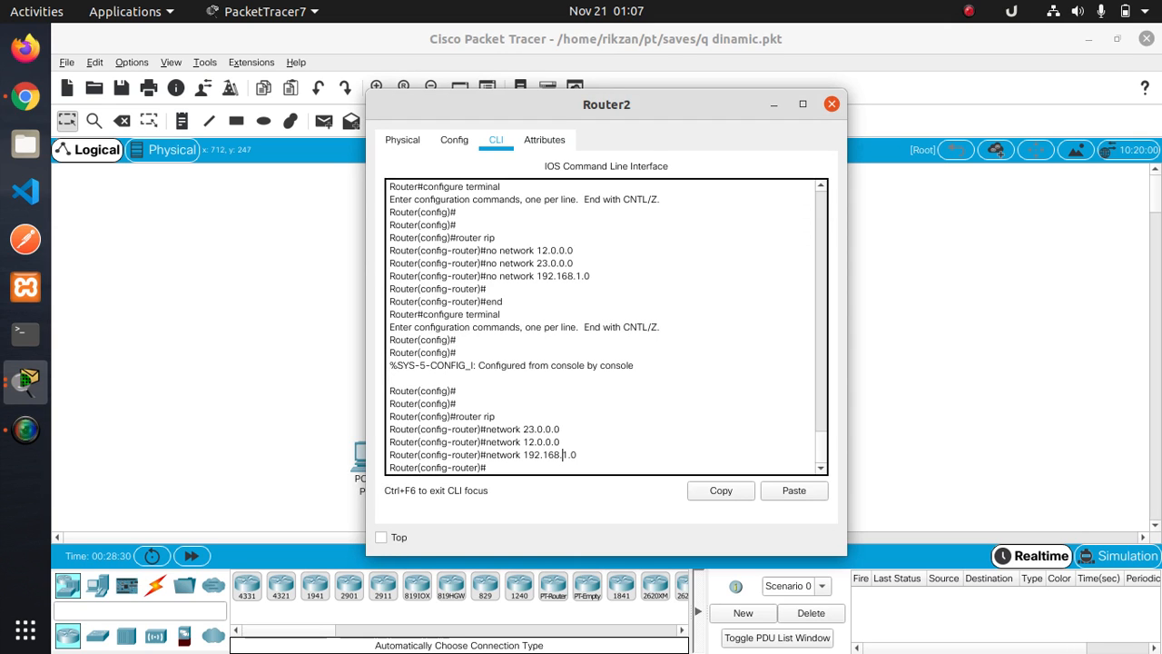
type("no auo-")
key("BackSpace")
key("BackSpace")
type("to-summary")
key("Return")
Set Router2's RIP to version 2 with the "version 2" command and close its window
type("ve")
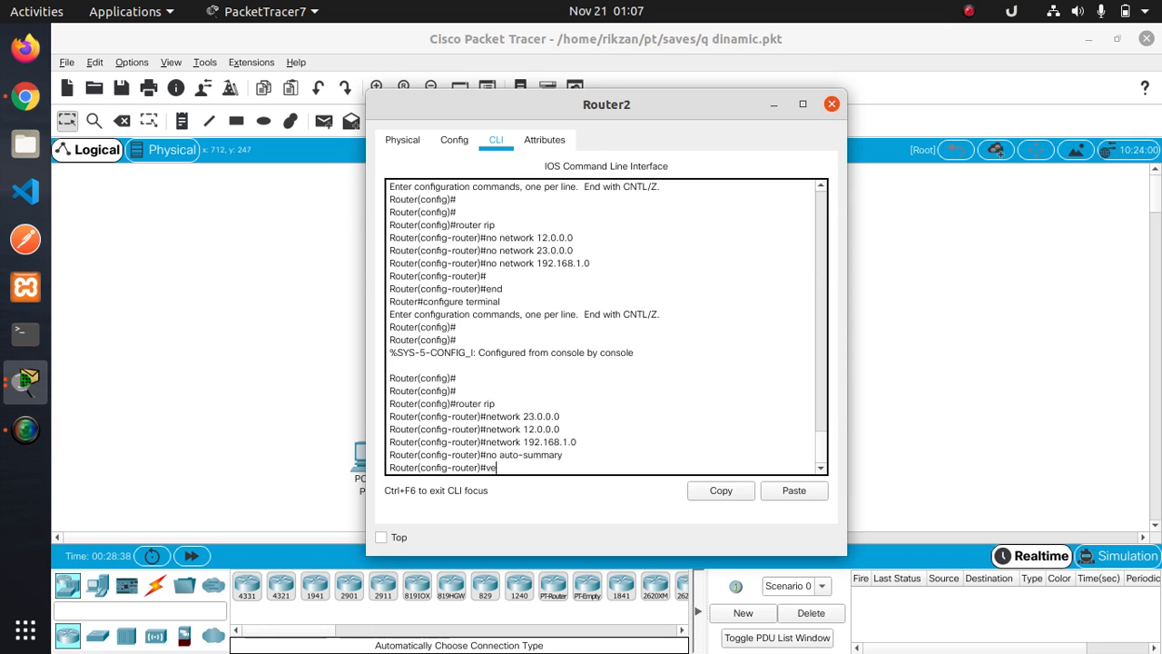
type("rsion2")
key("Return")
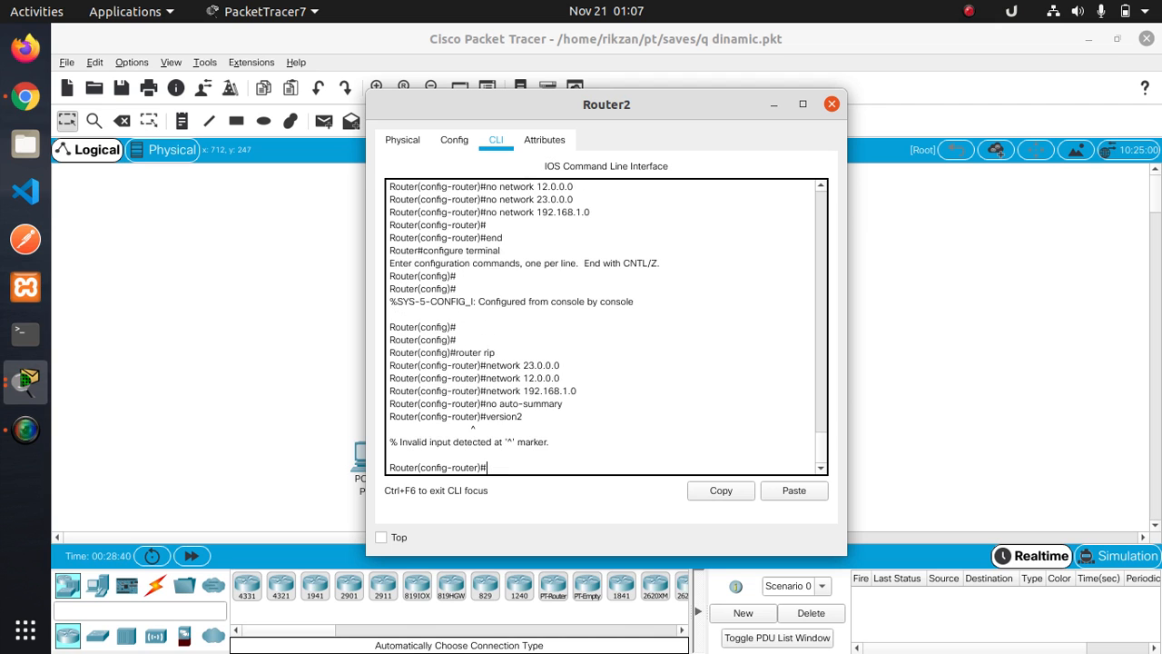
key("Up")
key("Left")
key("Return")
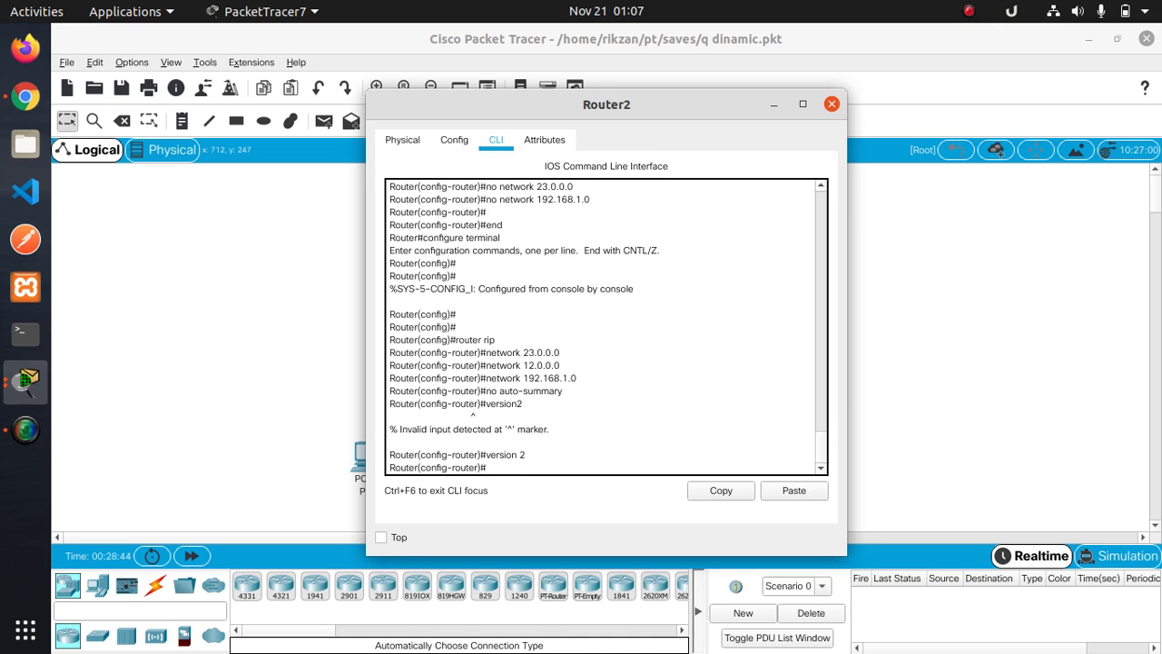
left_click(831, 104)
Run "no auto-summary" and "version 2" in Router3's CLI and close its window
left_click(655, 374)
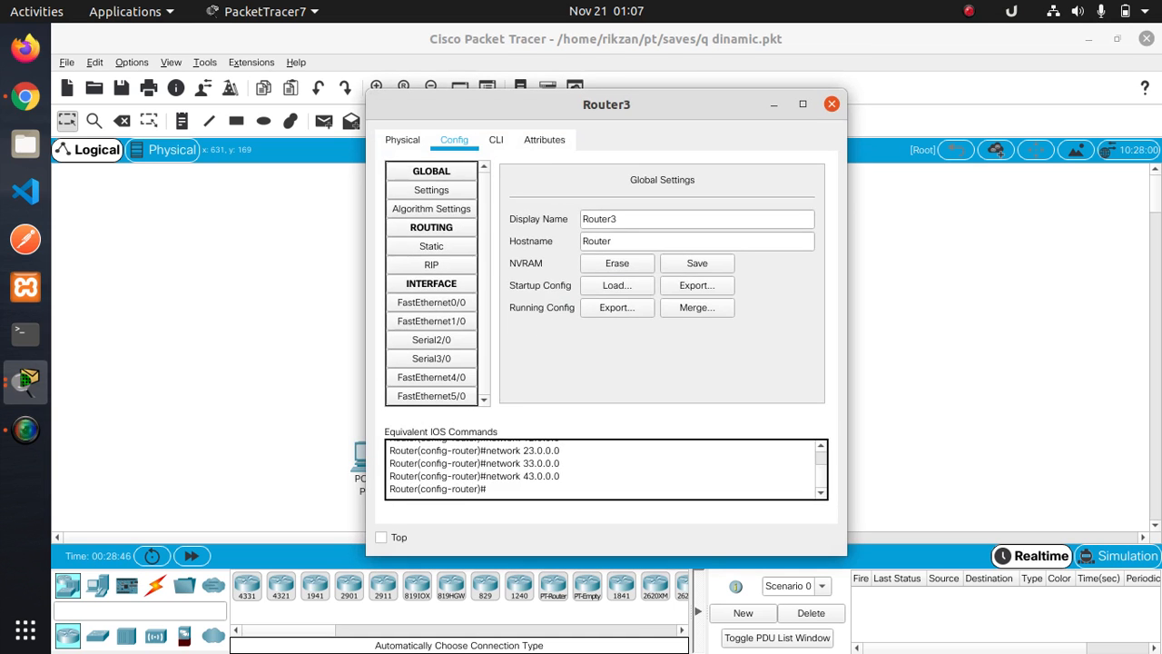
left_click(495, 139)
type("no auto-summary")
key("Return")
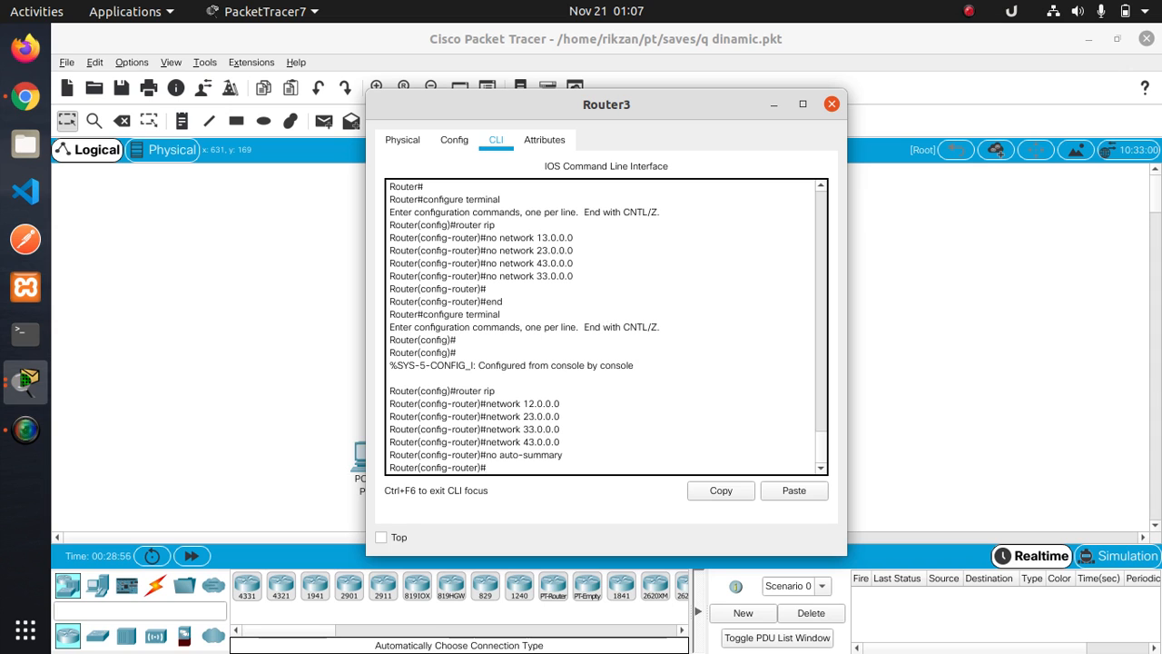
type("version 2")
key("Return")
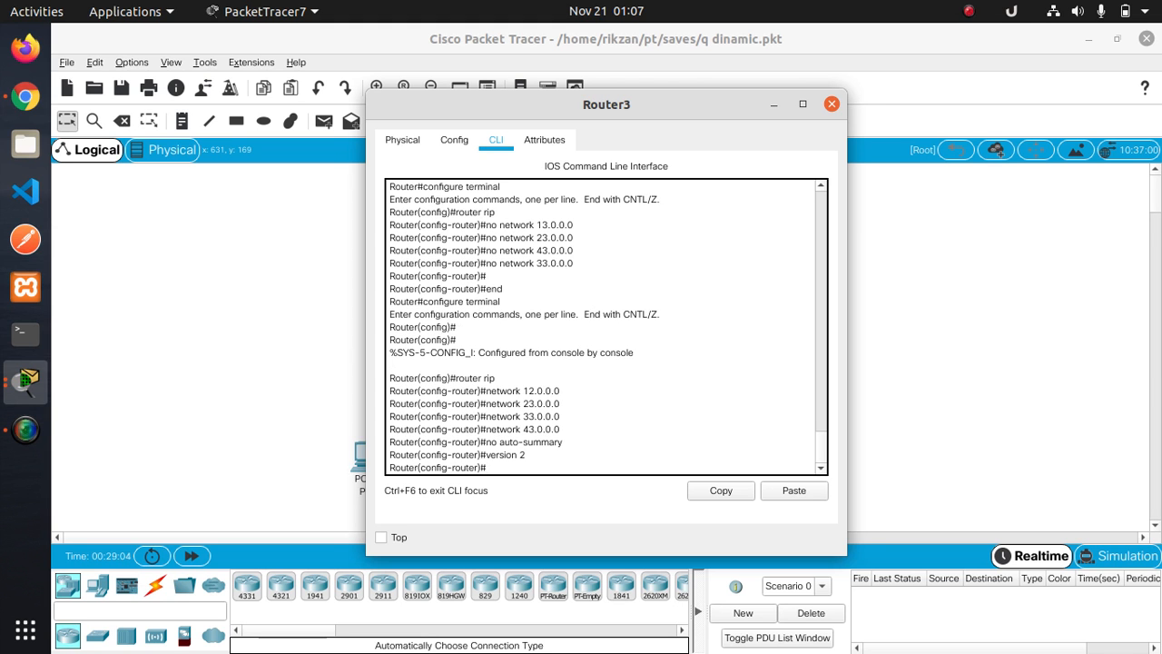
left_click(831, 104)
Save Router1's configuration to NVRAM from its global settings
left_click(512, 367)
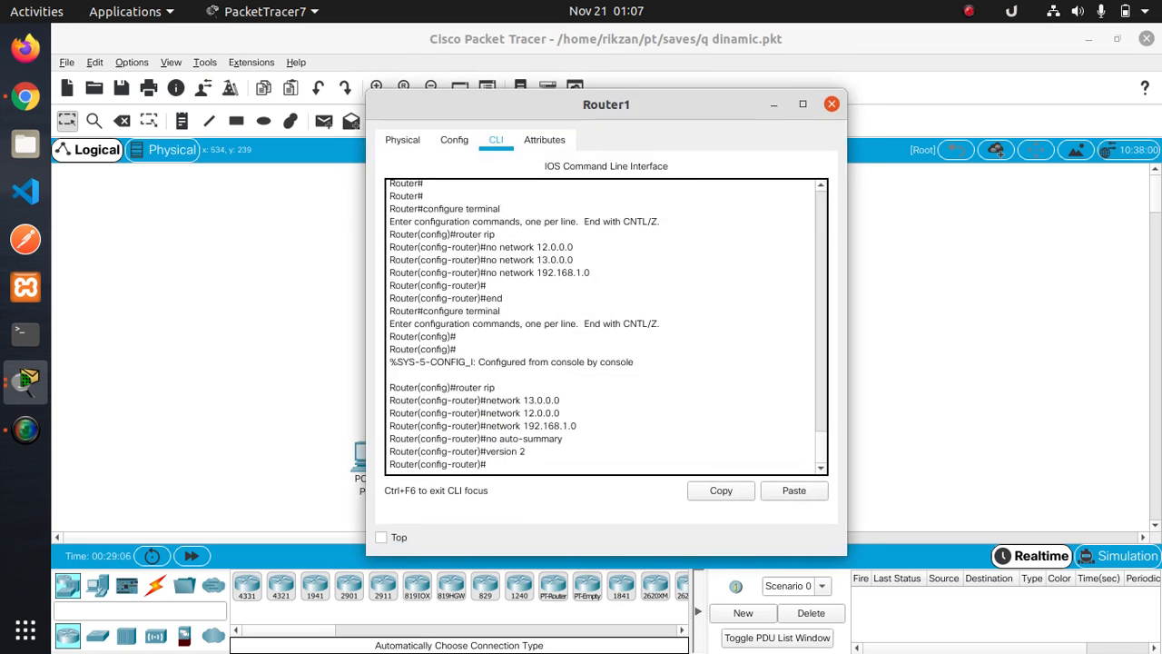
left_click(453, 139)
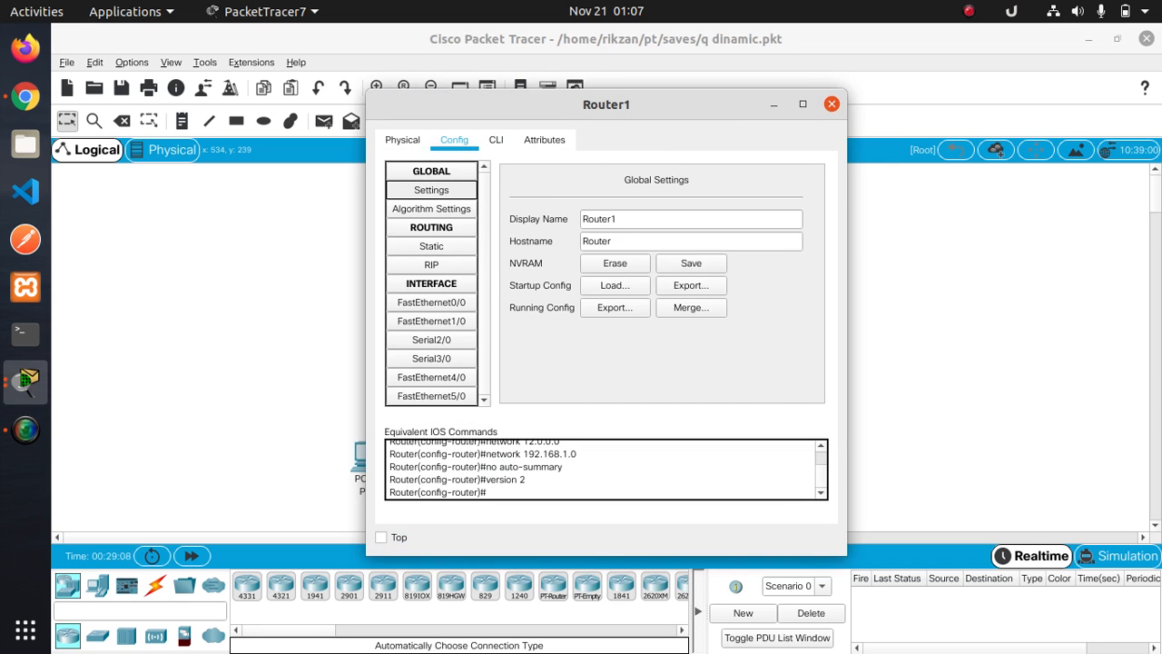
left_click(690, 263)
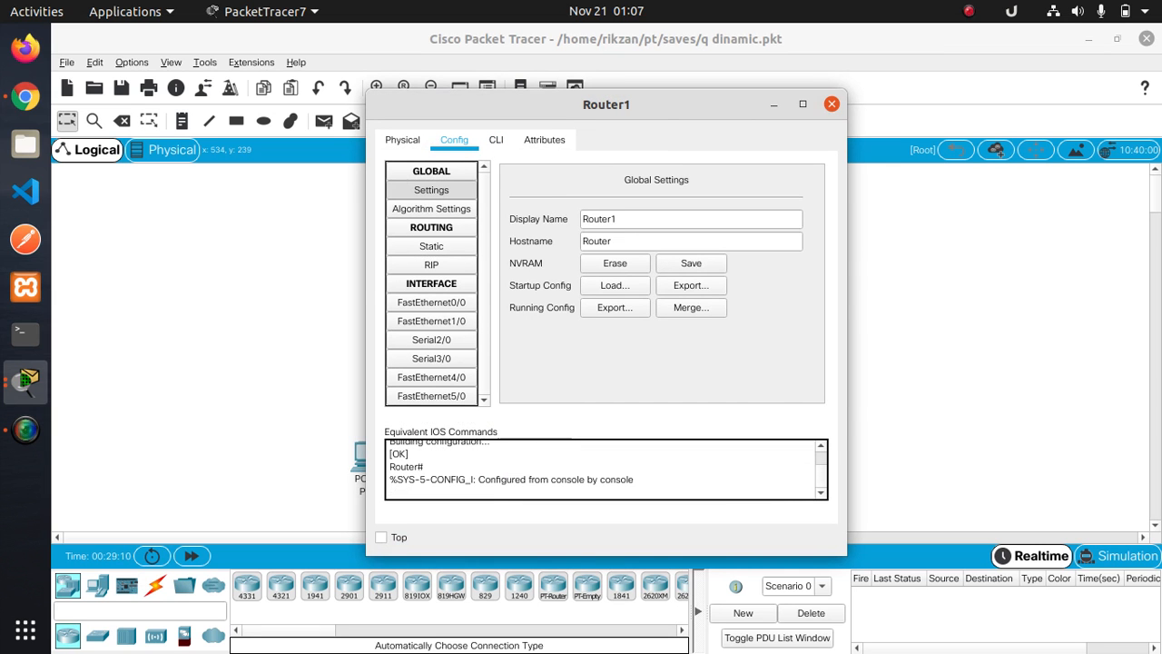
Check the save instruction in the browser article, return to Packet Tracer, save Router1's configuration to NVRAM again and close its window
key("alt+Tab")
key("alt+Tab")
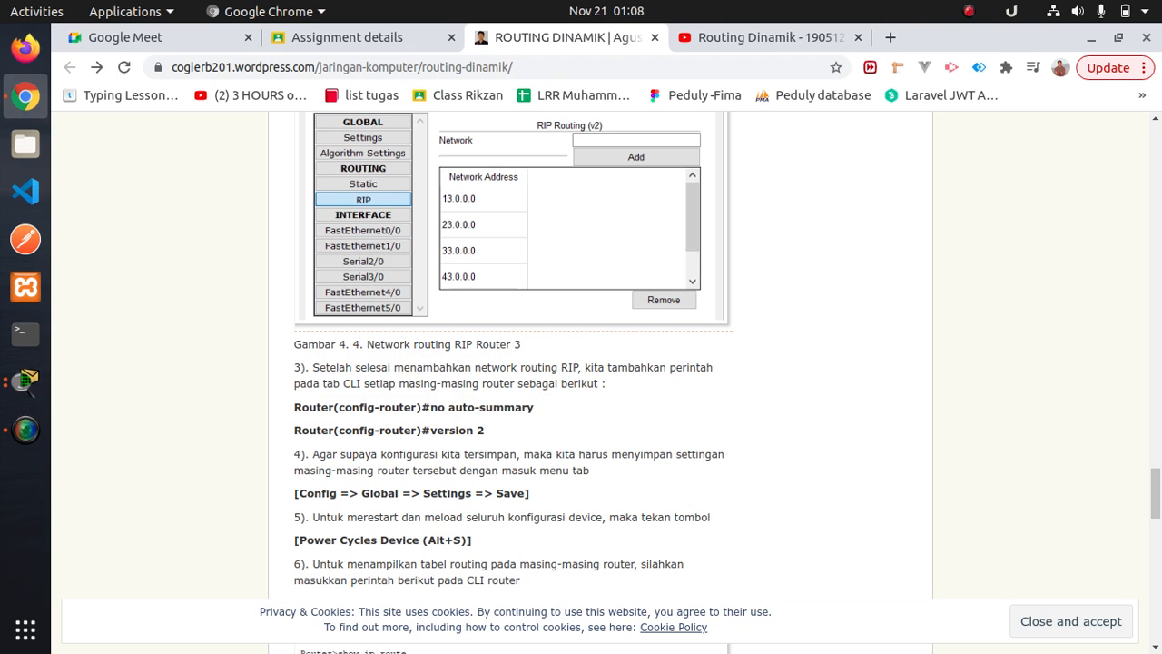
key("alt+Tab")
key("alt+Tab")
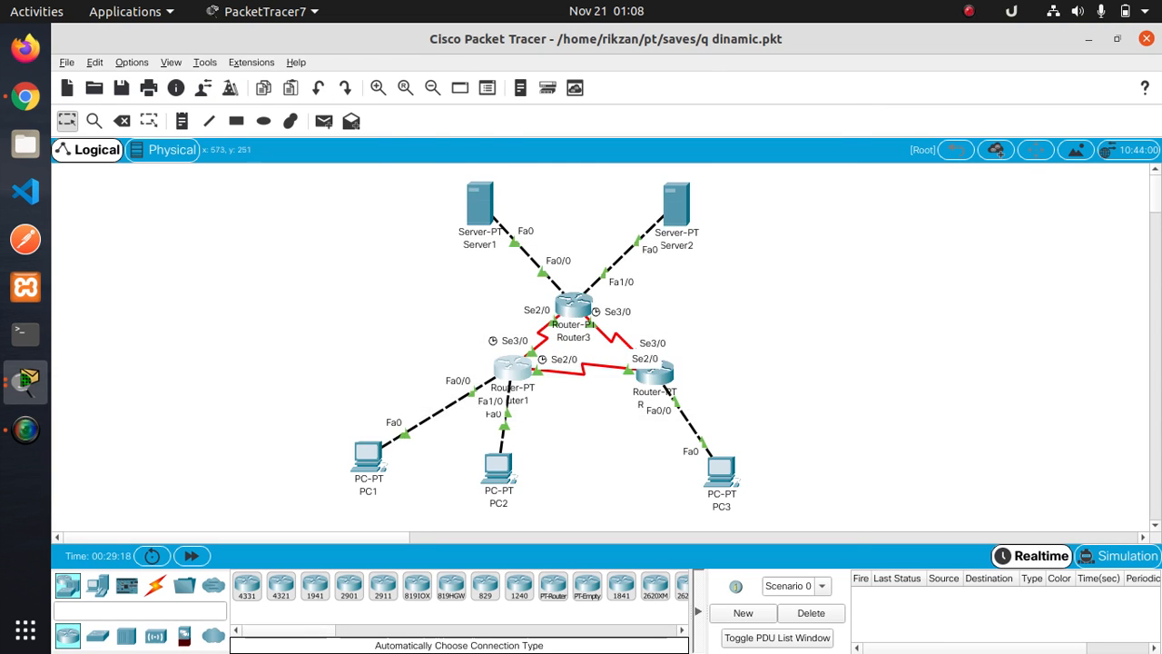
key("alt+Tab")
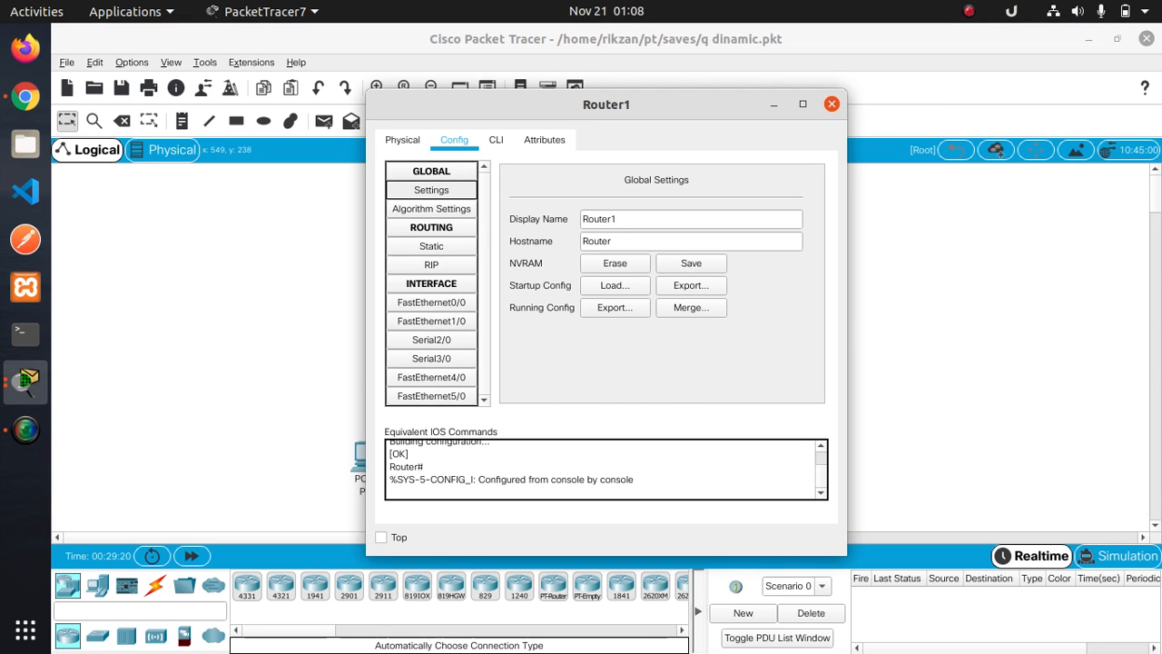
left_click(691, 263)
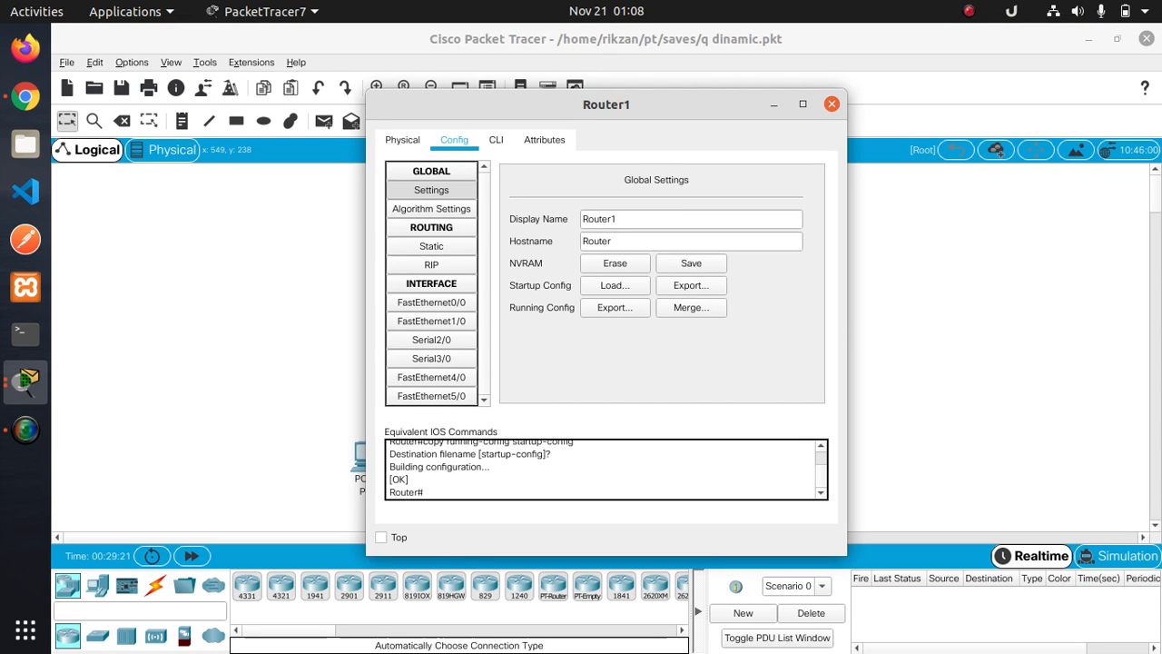
left_click(831, 104)
Save the configurations of Router2 and Router3 to NVRAM from their global settings and close their windows
left_click(654, 372)
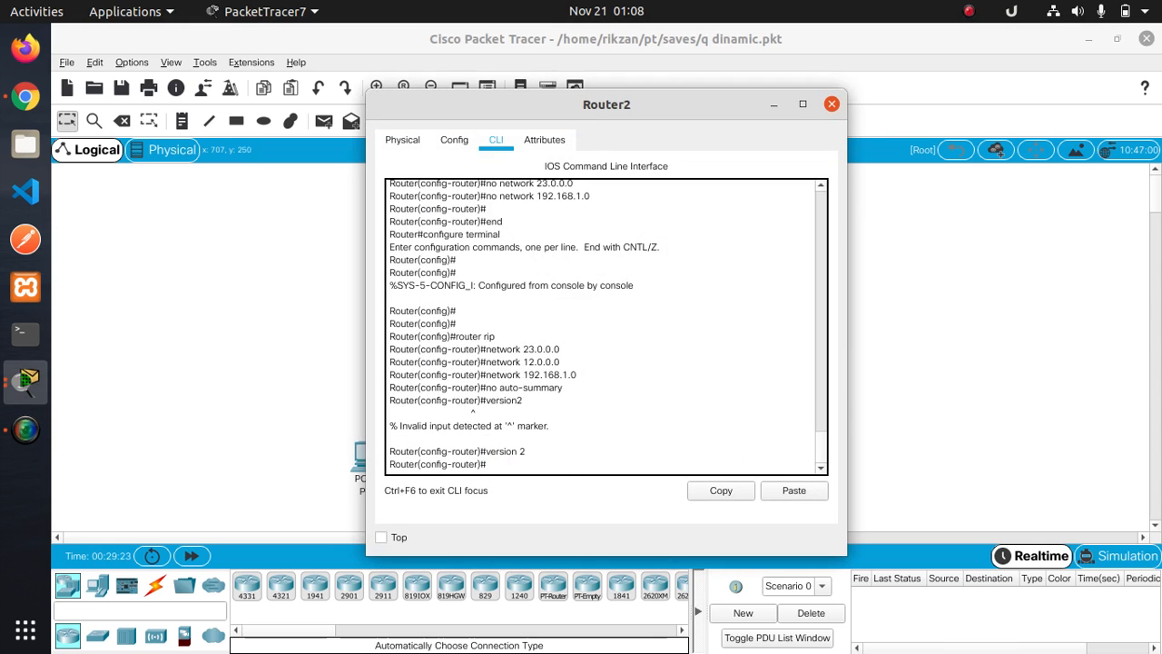
left_click(454, 139)
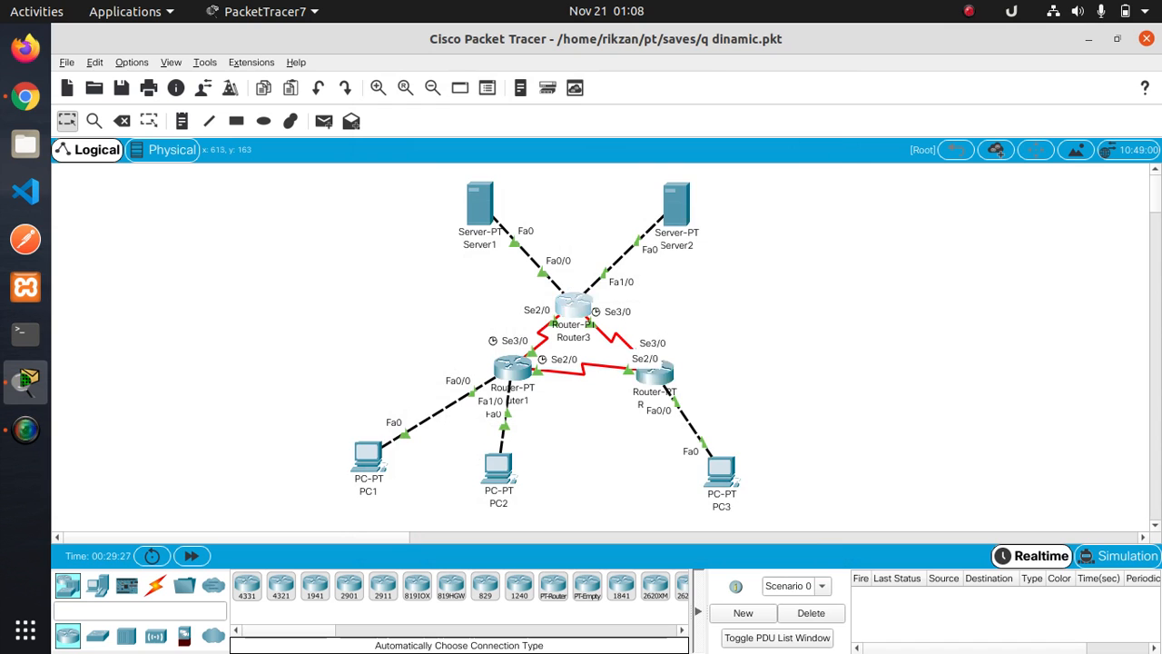
left_click(573, 307)
left_click(454, 139)
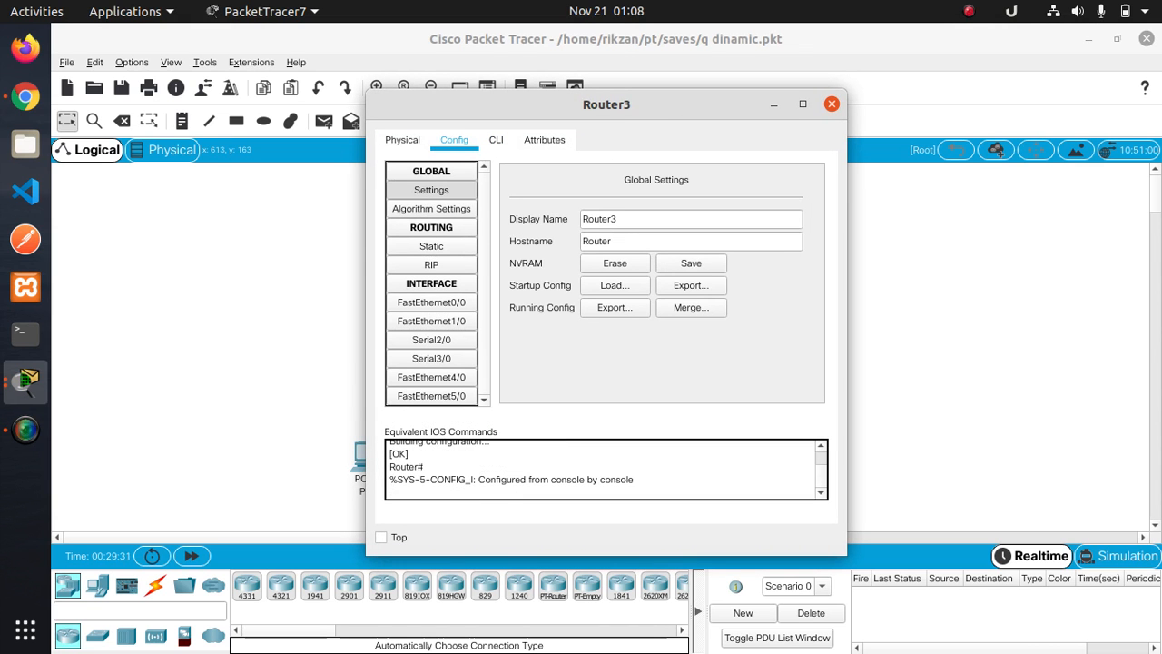
left_click(831, 104)
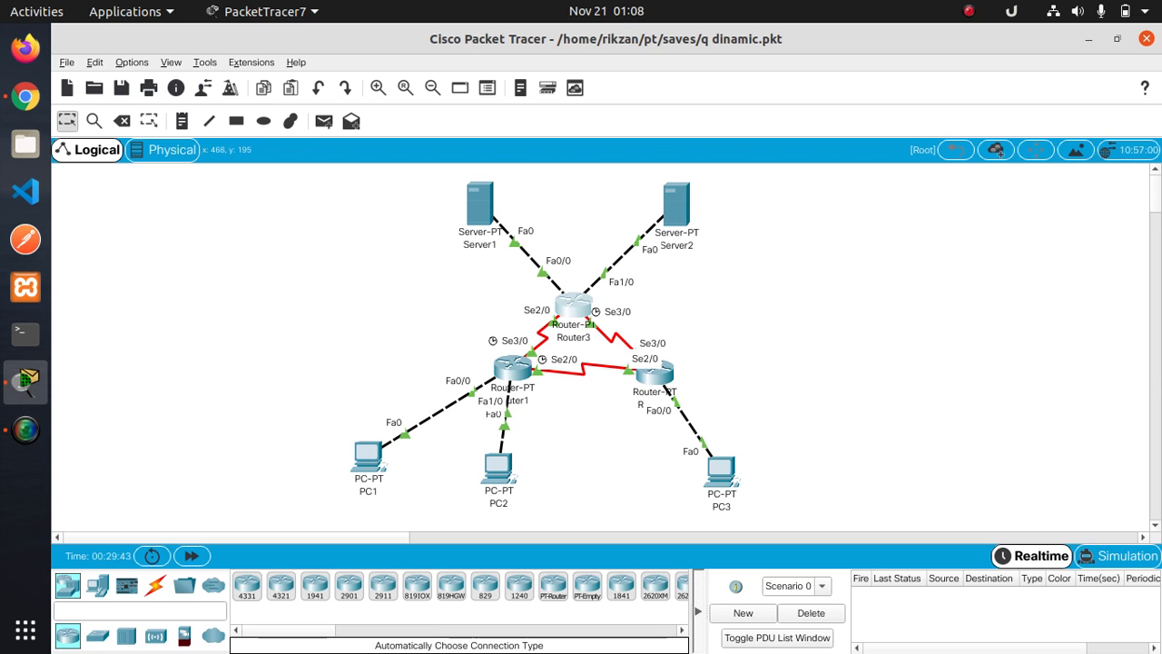
Power cycle all devices, confirming the network reset, and read the routing-table instructions in the browser article before returning to Packet Tracer
left_click(151, 555)
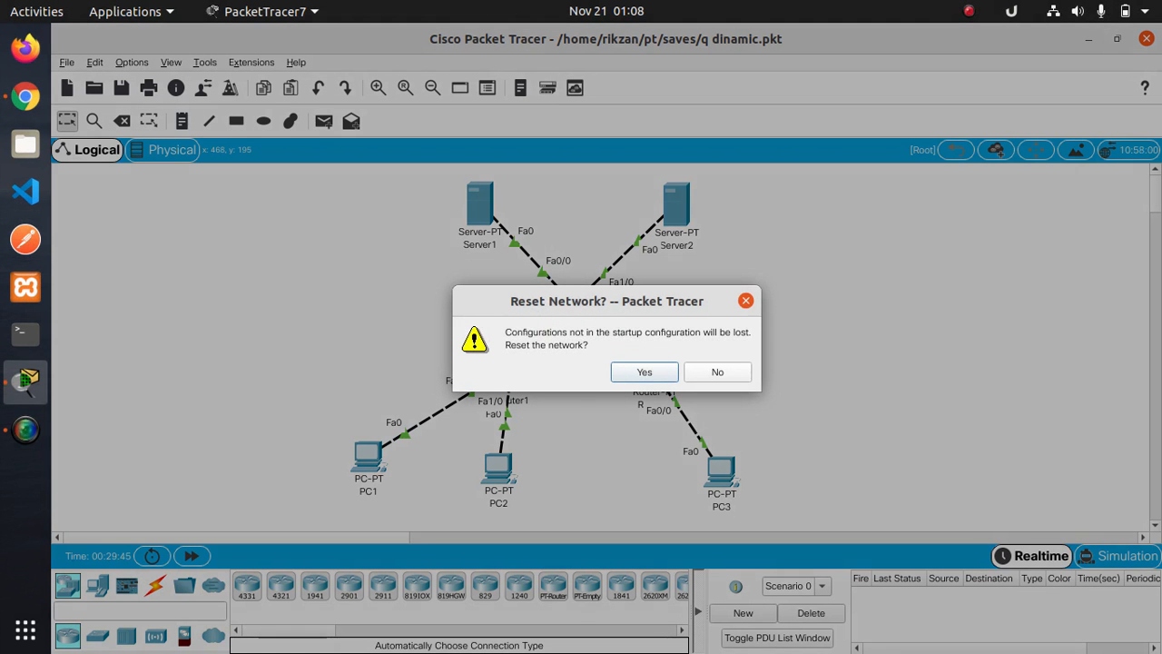
left_click(644, 371)
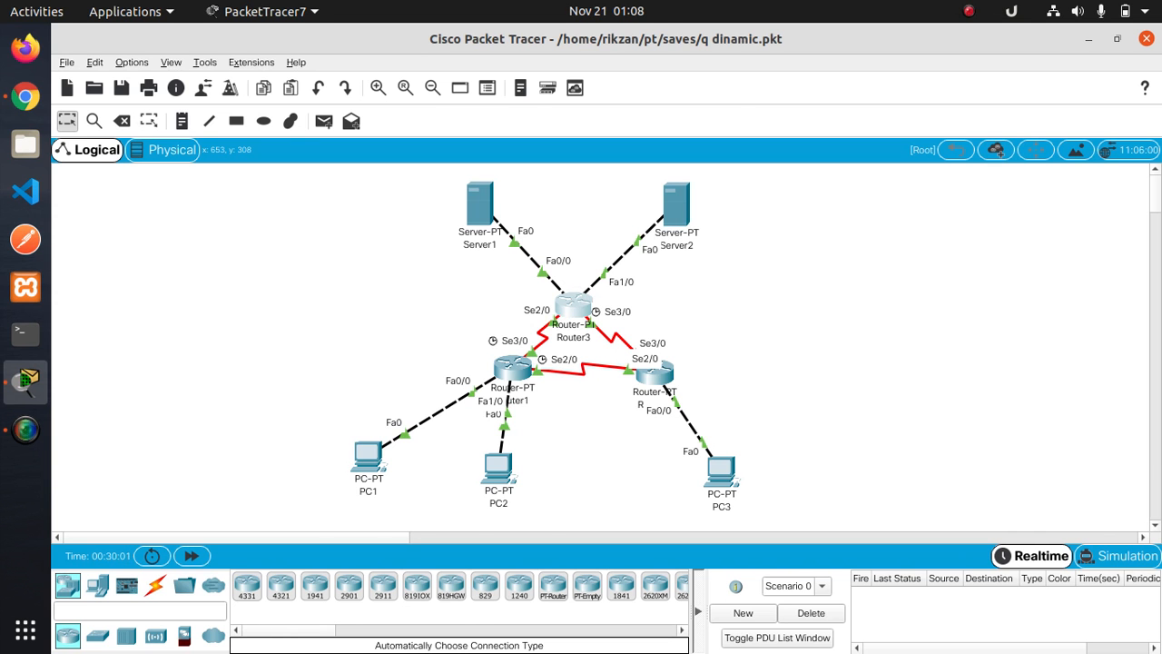
key("alt+Tab")
scroll(514, 379, "down", 5)
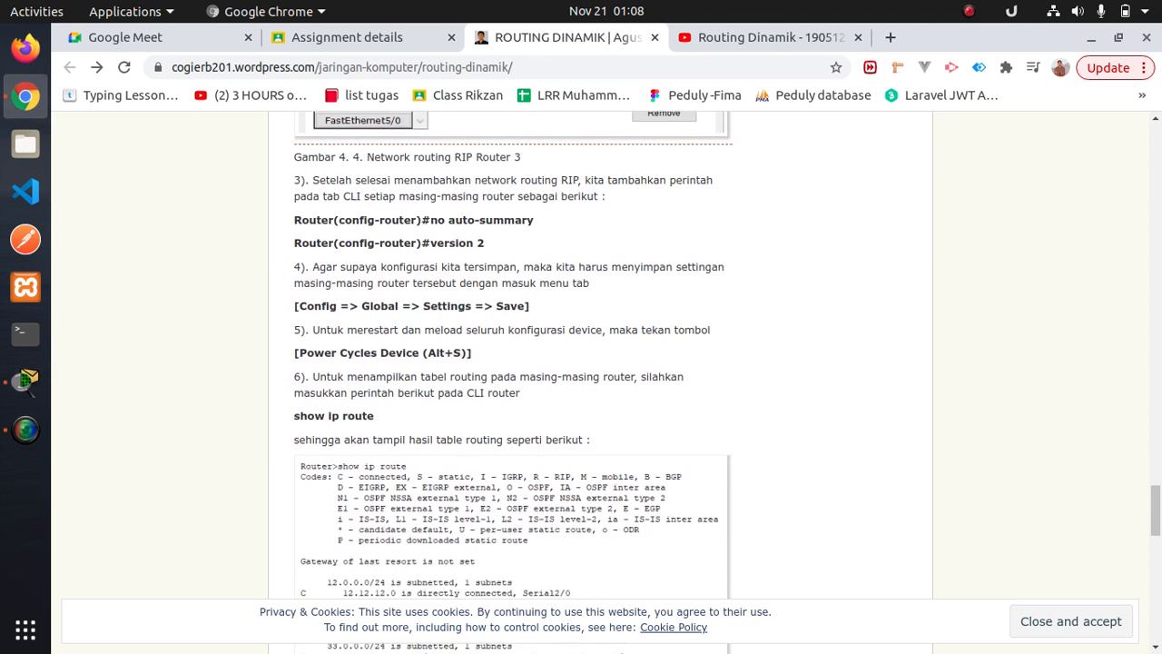
scroll(514, 378, "down", 3)
scroll(513, 379, "up", 2)
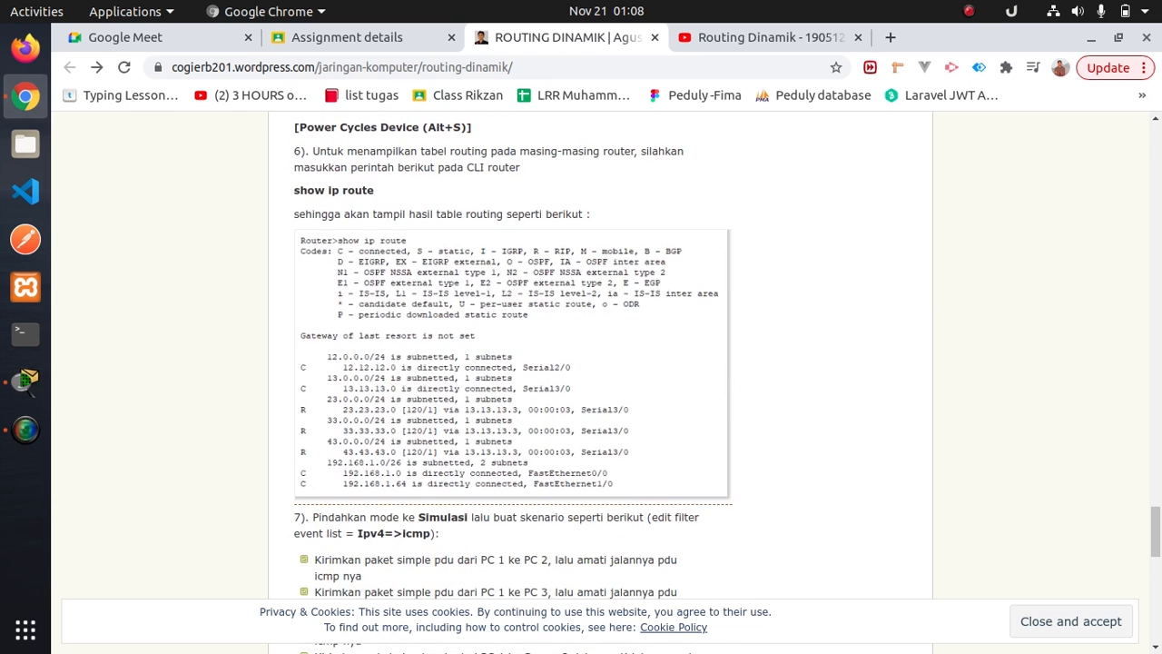
key("alt+Tab")
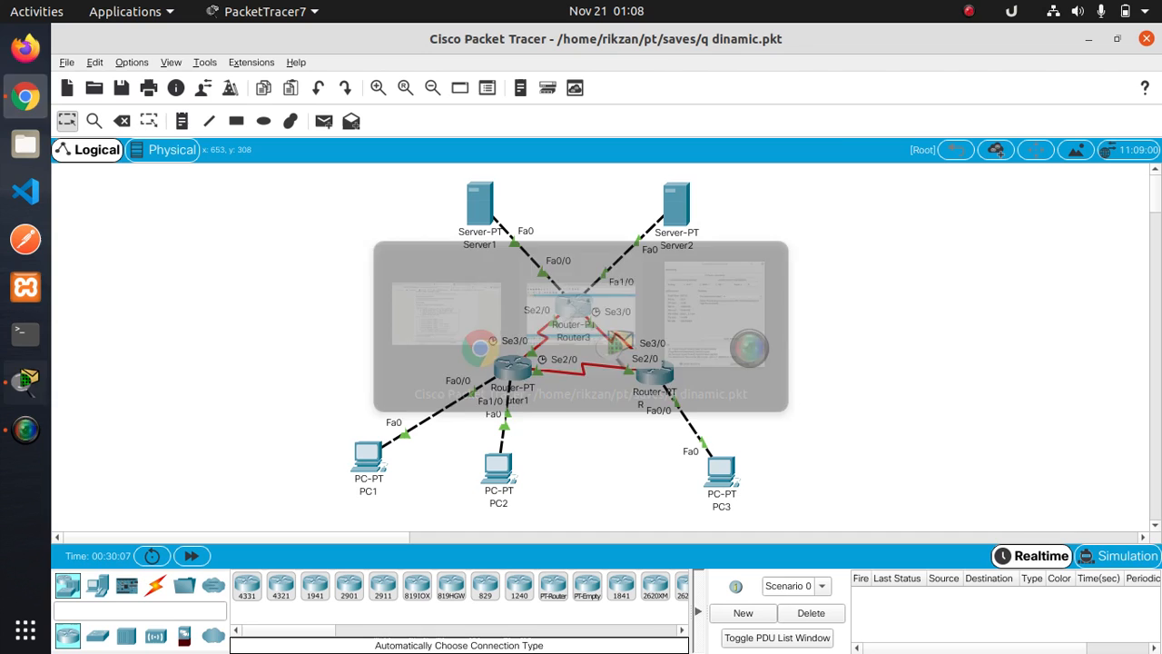
Display Router1's full routing table with "show ip route" in its CLI and close its window
left_click(513, 367)
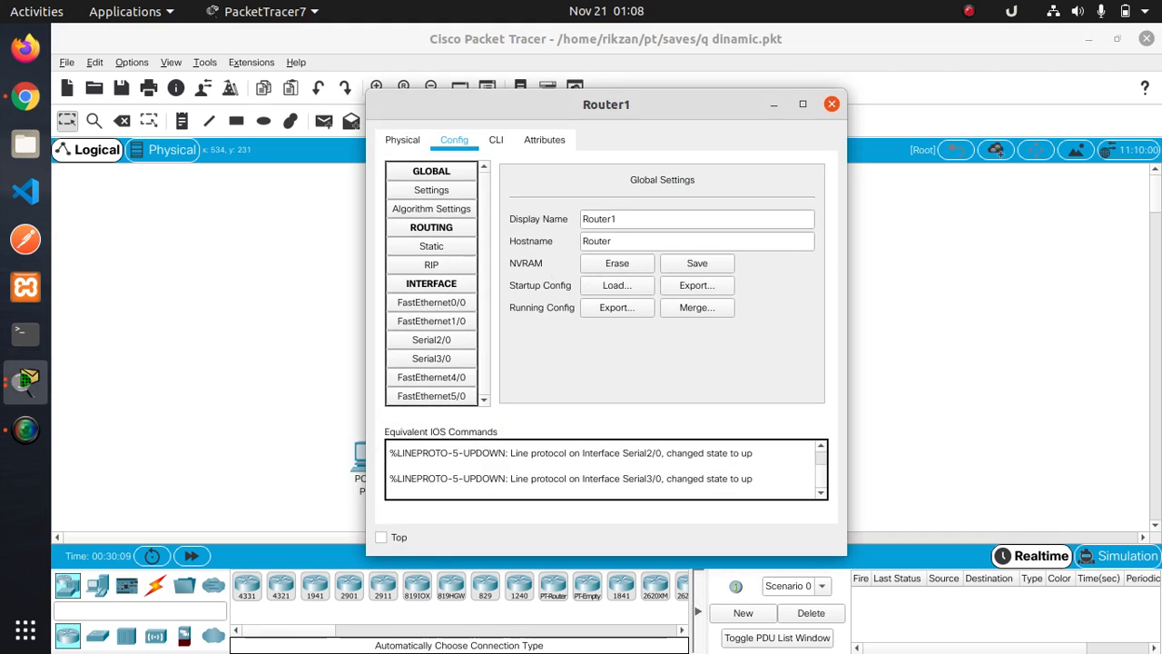
left_click(496, 139)
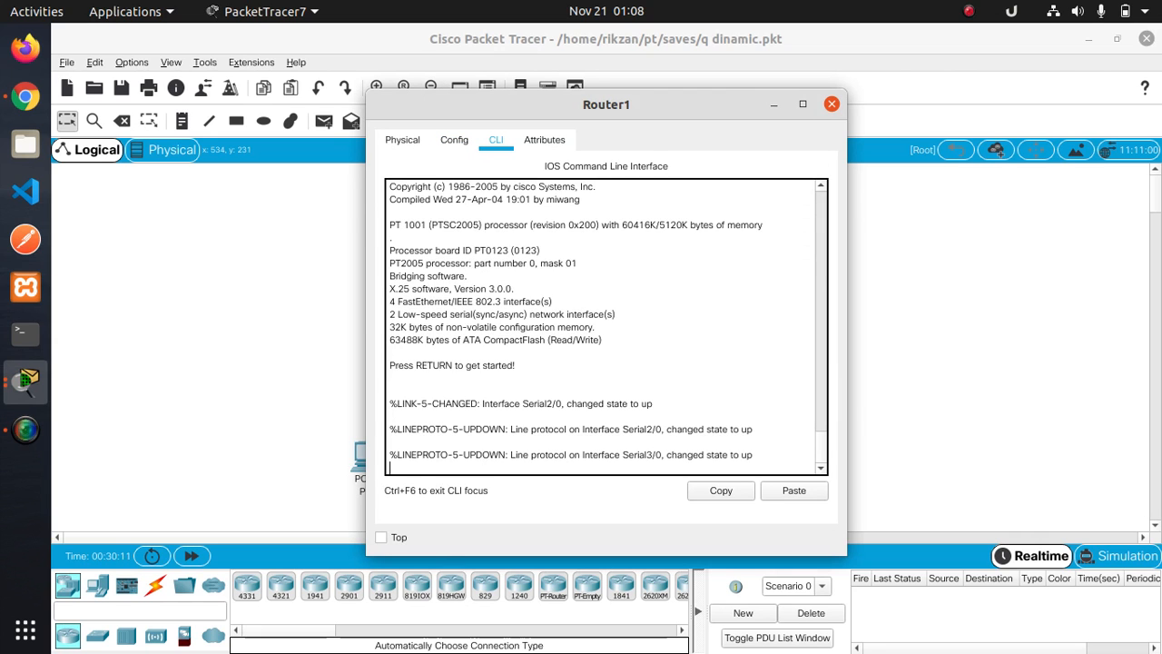
key("Return")
type("show ")
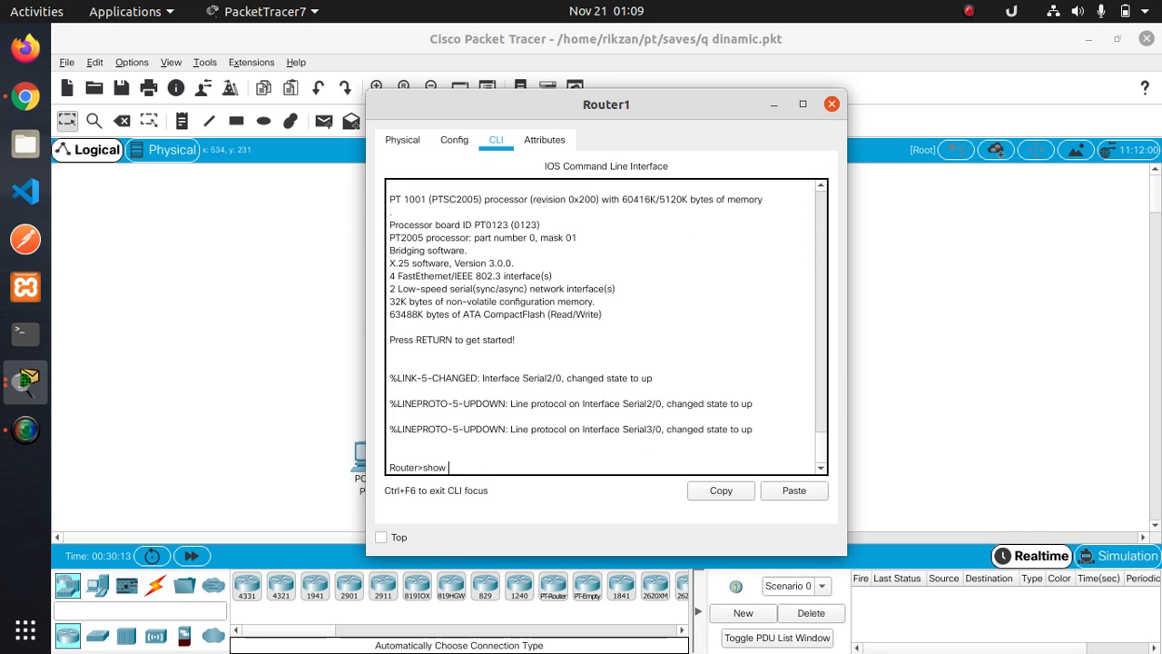
type("ip route")
key("Return")
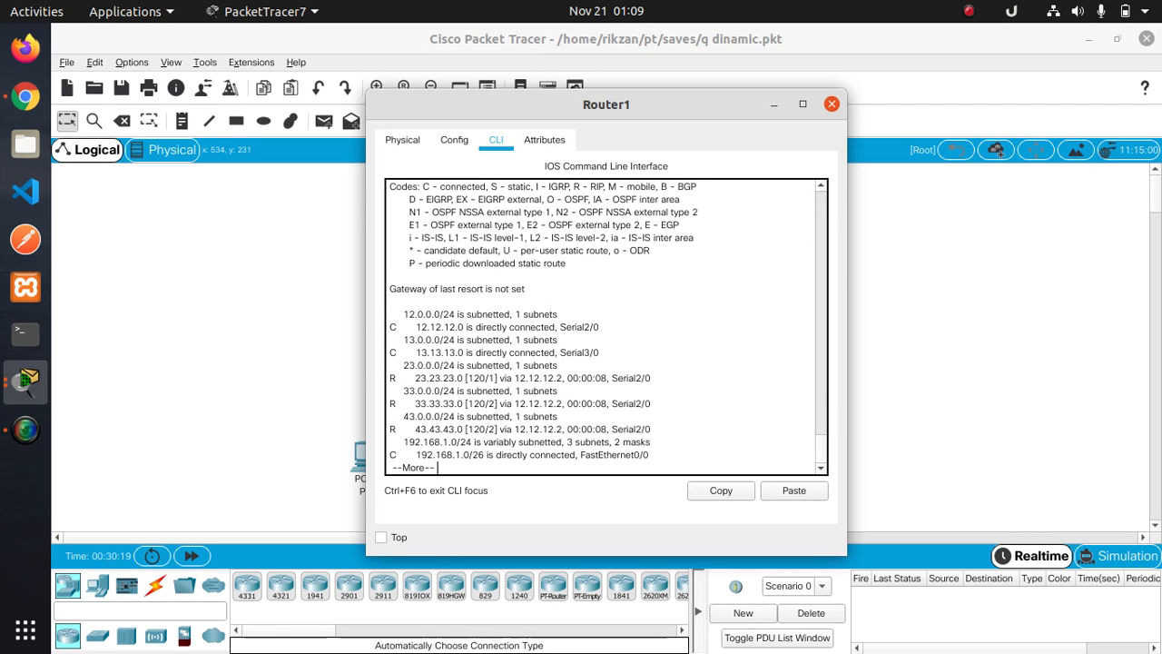
key("Return")
key("Return")
key("Return")
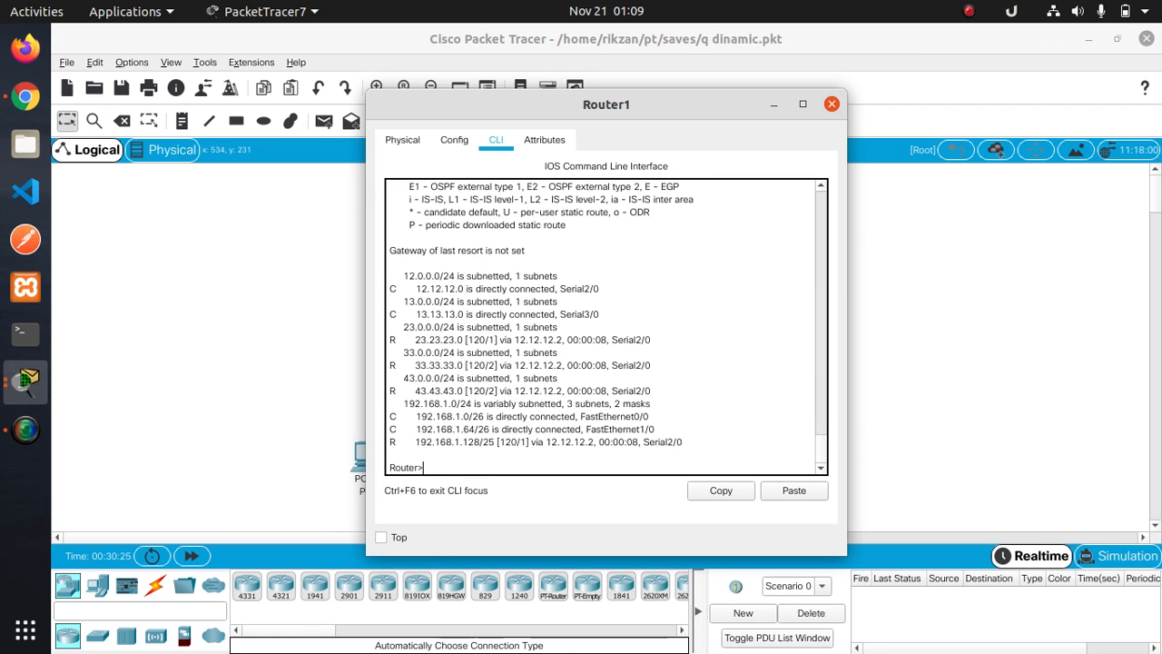
left_click(831, 104)
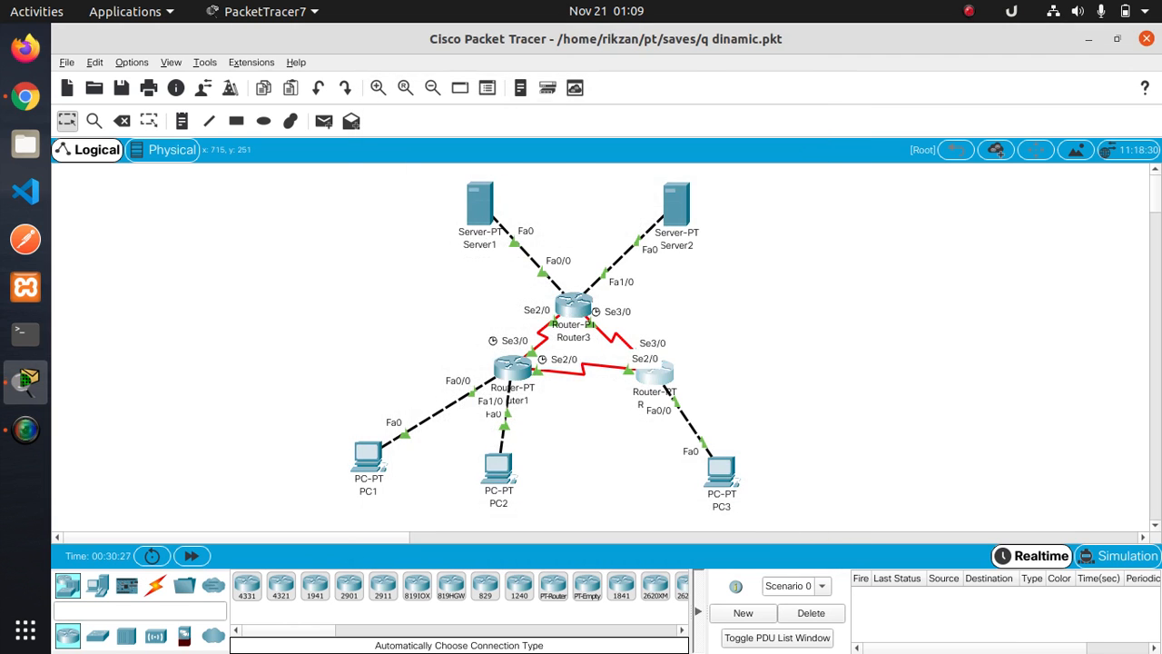
Run "show ip route" in Router2's CLI, page through the whole routing table and close the window
left_click(654, 372)
left_click(496, 139)
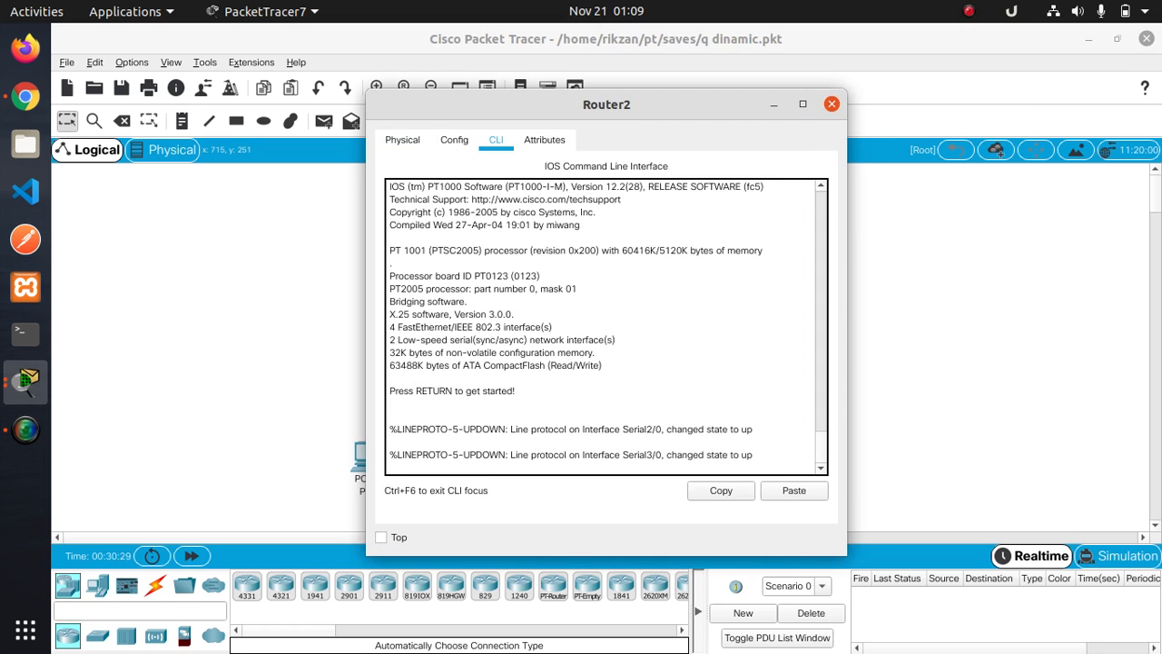
key("Return")
type("show ")
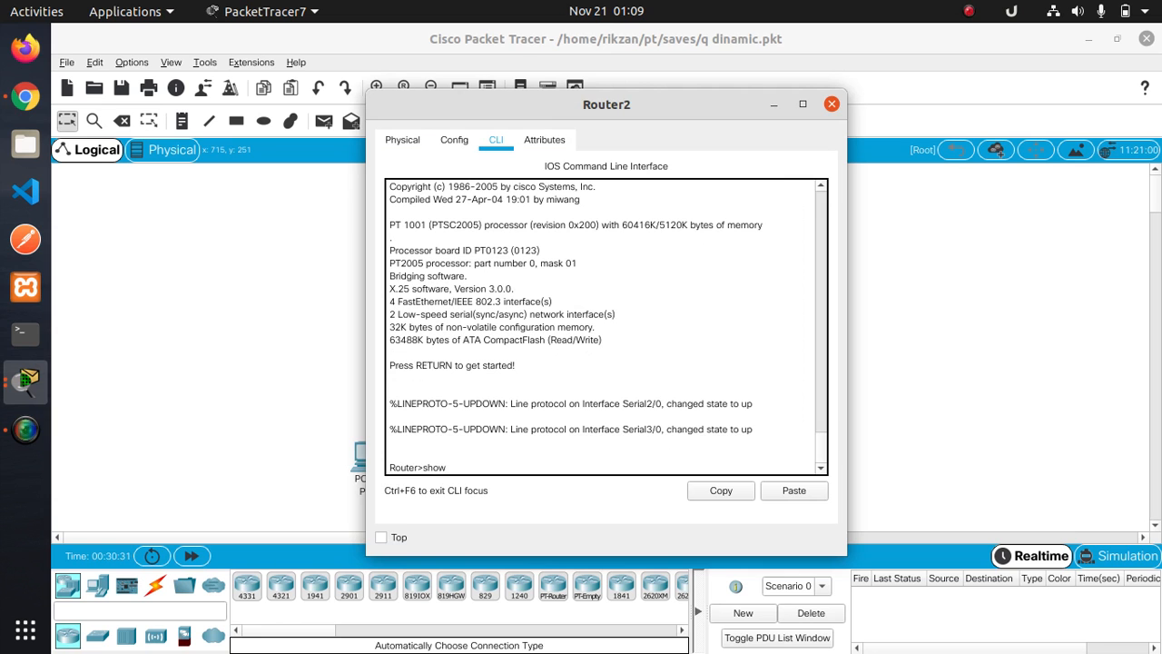
type("ip route")
key("Return")
key("Return")
key("Return")
key("Return")
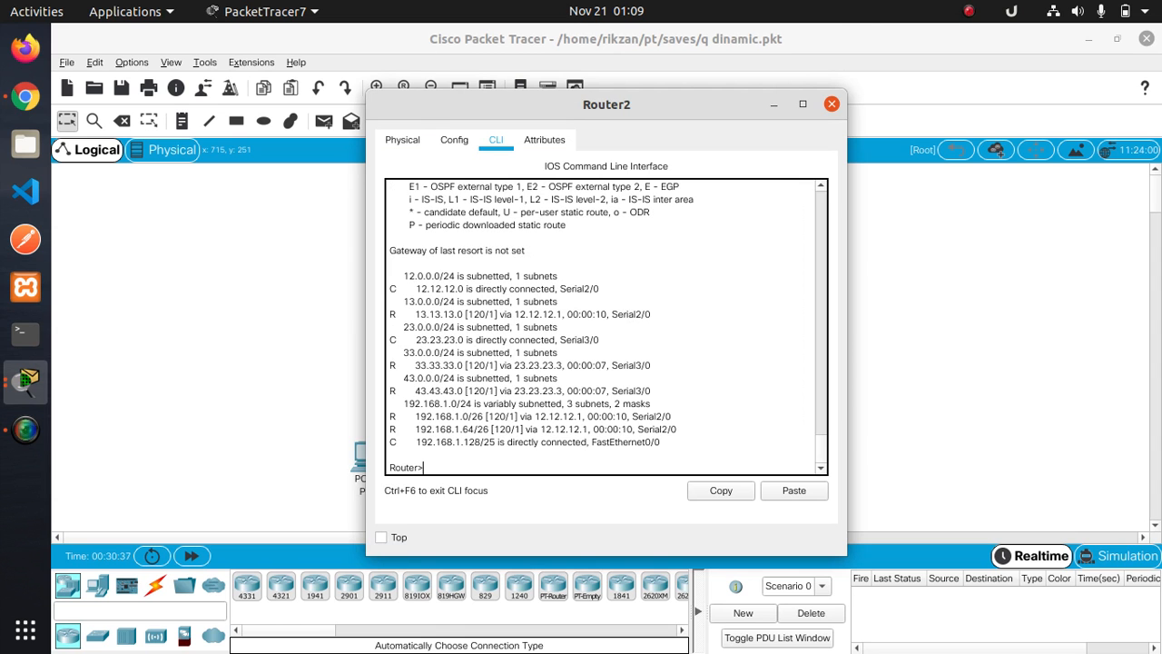
left_click(831, 104)
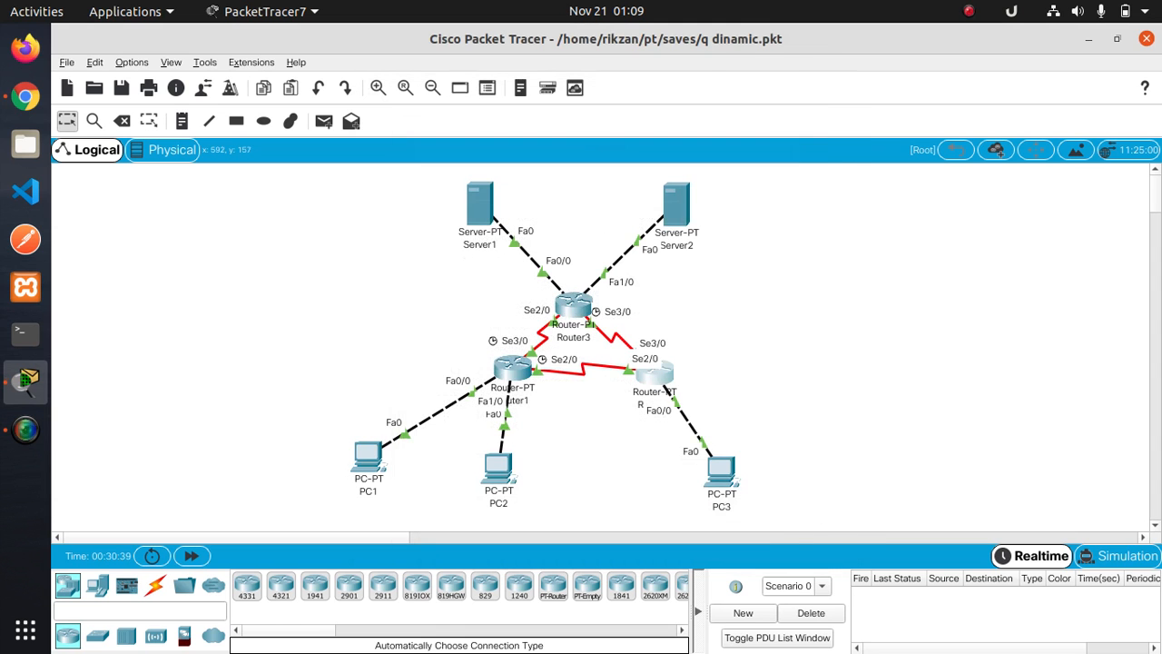
Examine Router3's routing table by running "show ip route" in its CLI, and close its window
left_click(656, 372)
left_click(495, 138)
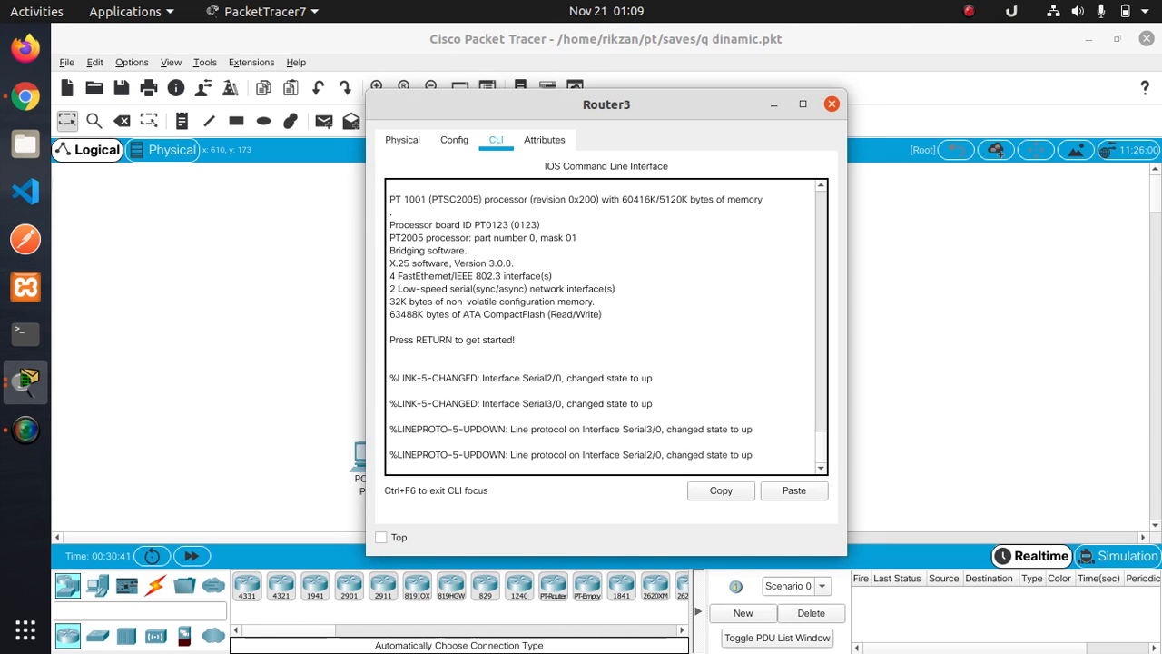
key("Return")
type("show ip route")
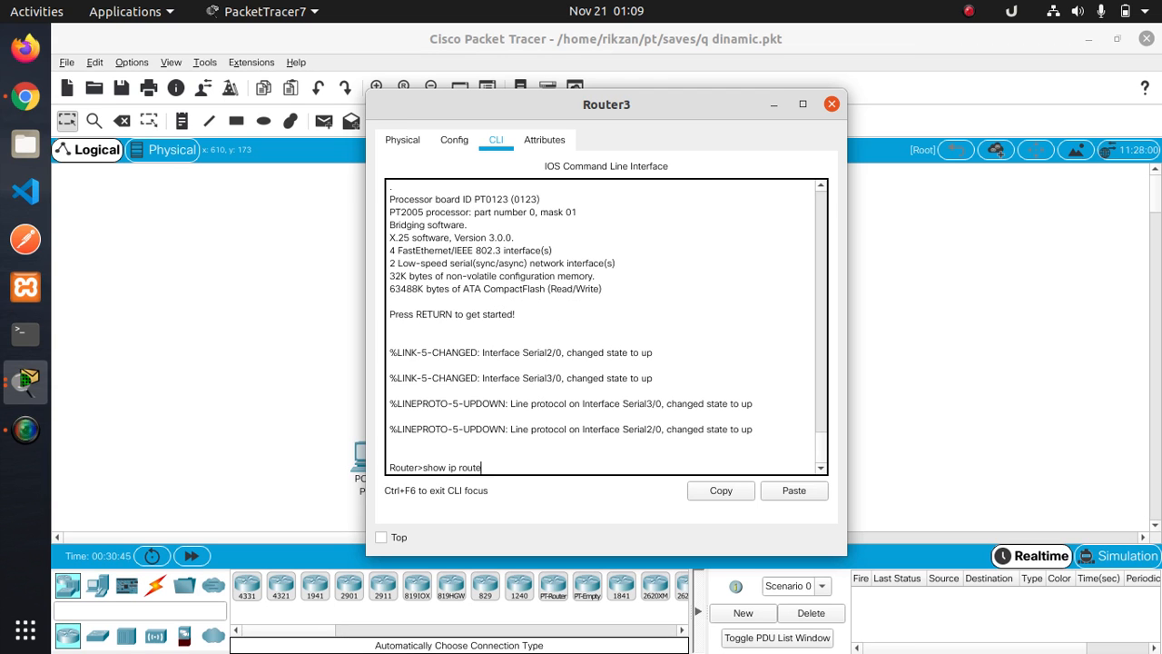
key("Return")
key("Return")
key("Return")
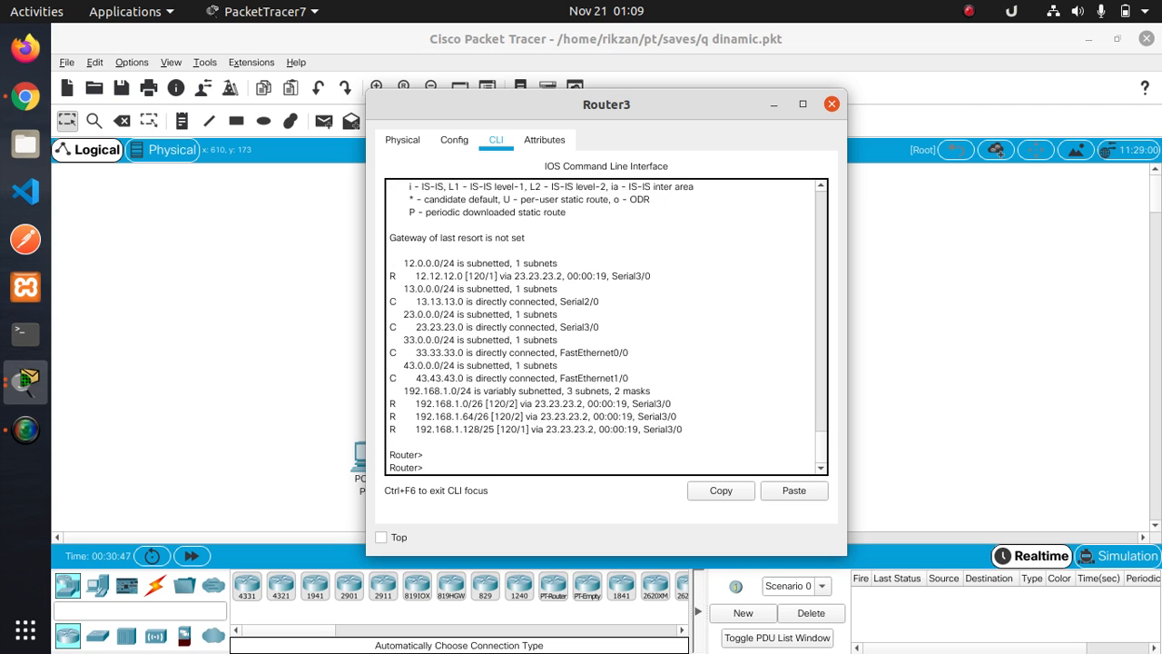
left_click(831, 103)
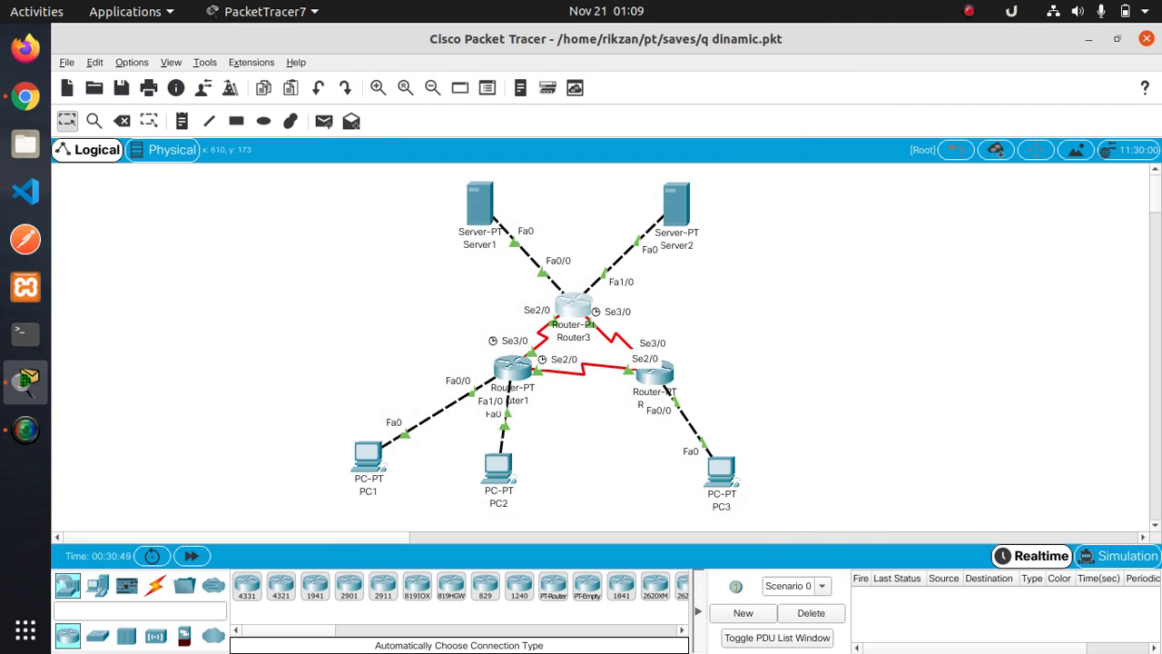
Read the simple PDU test scenarios in the browser article, return to Packet Tracer and switch it to Simulation mode
key("alt+Tab")
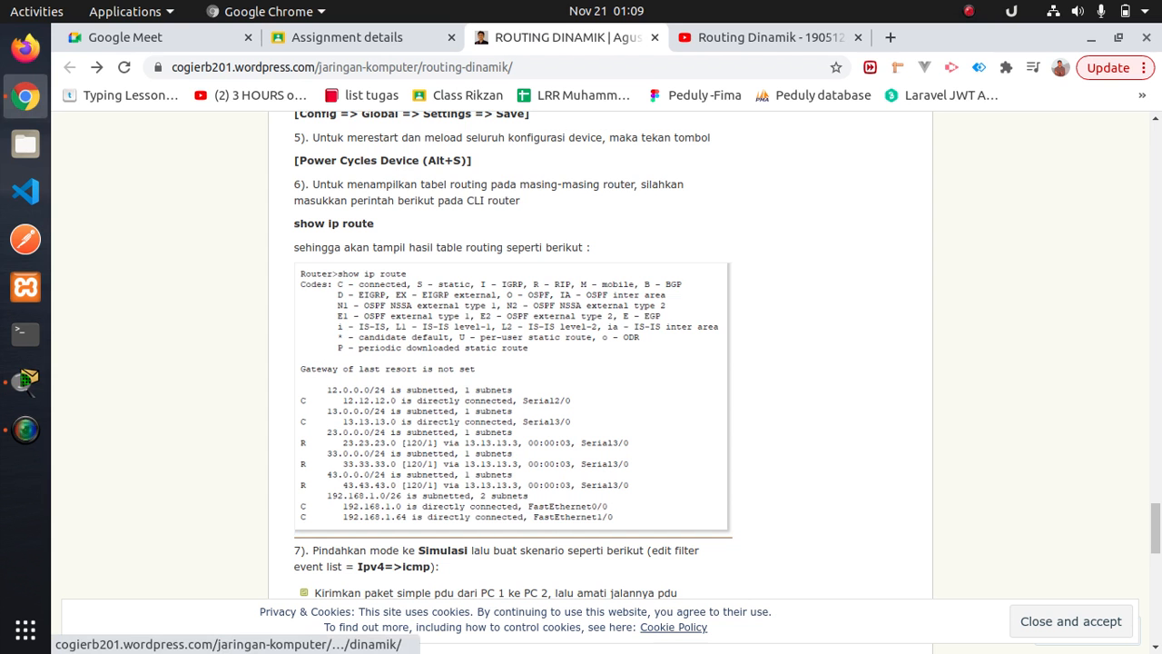
scroll(514, 381, "down", 8)
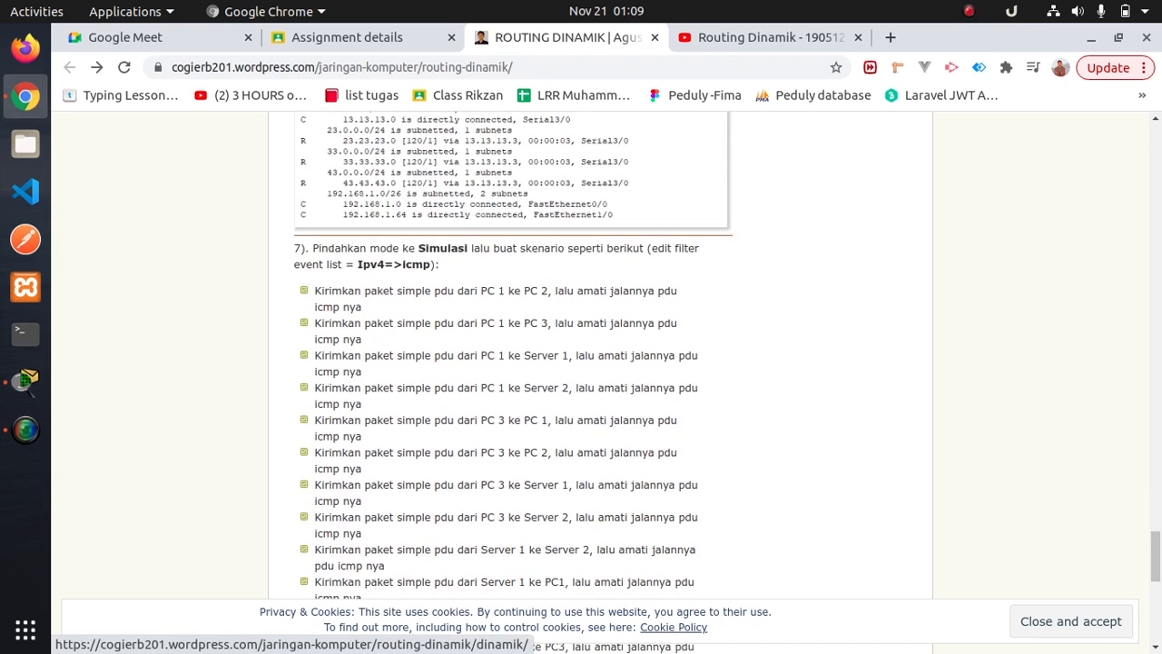
scroll(514, 363, "down", 1)
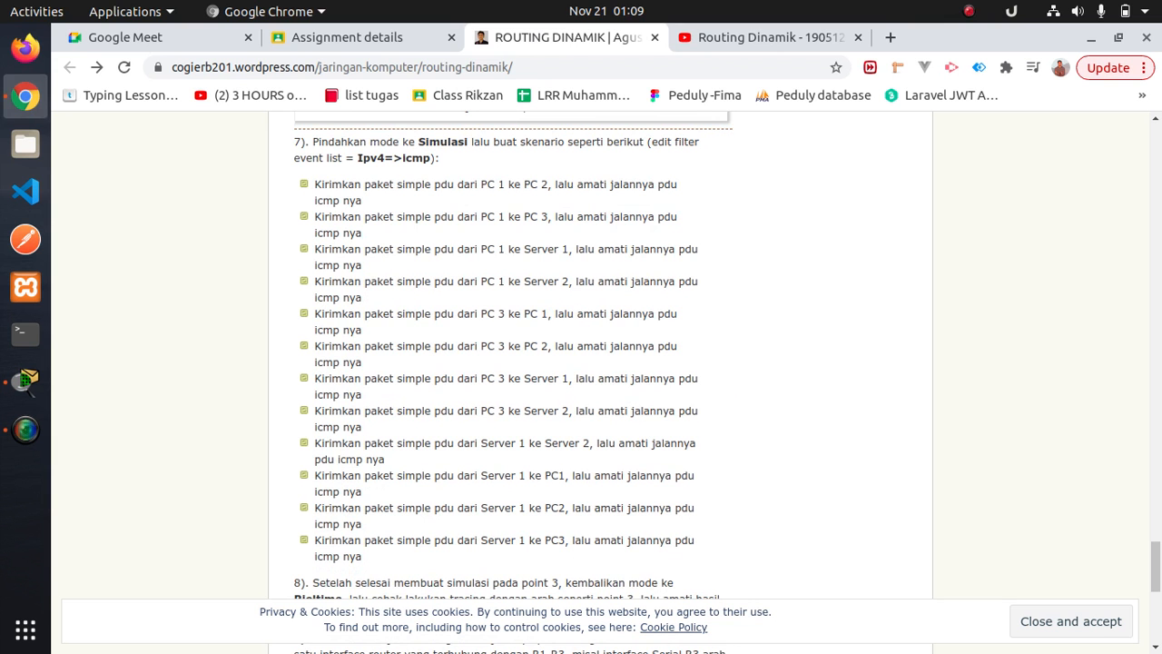
key("alt+Tab")
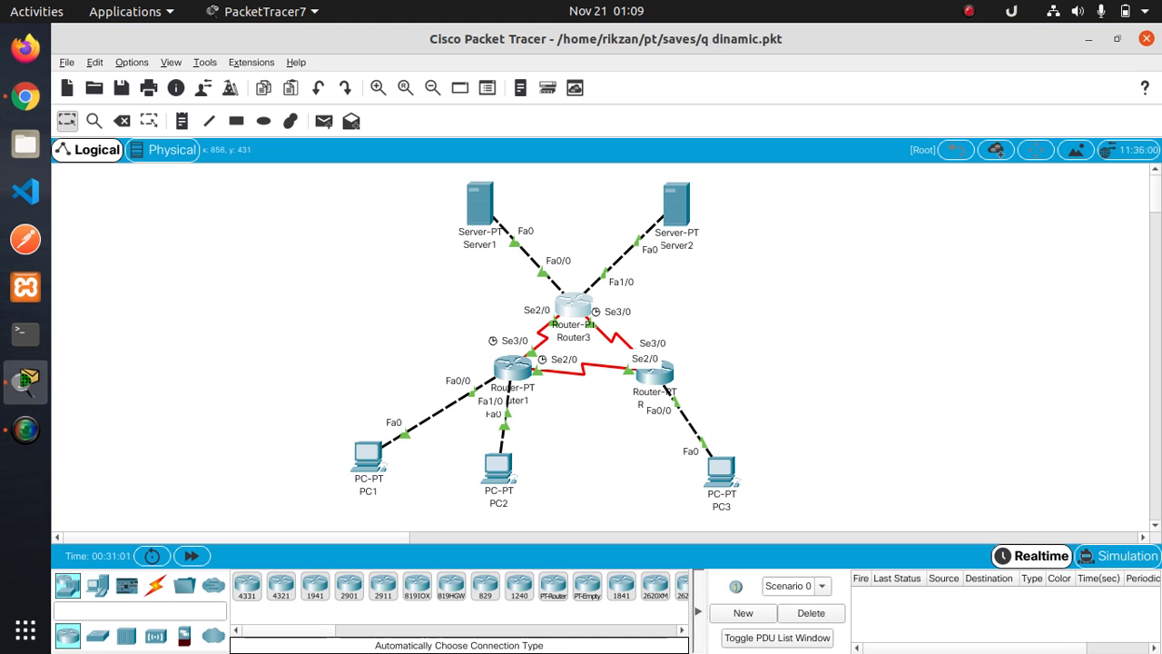
key("shift+s")
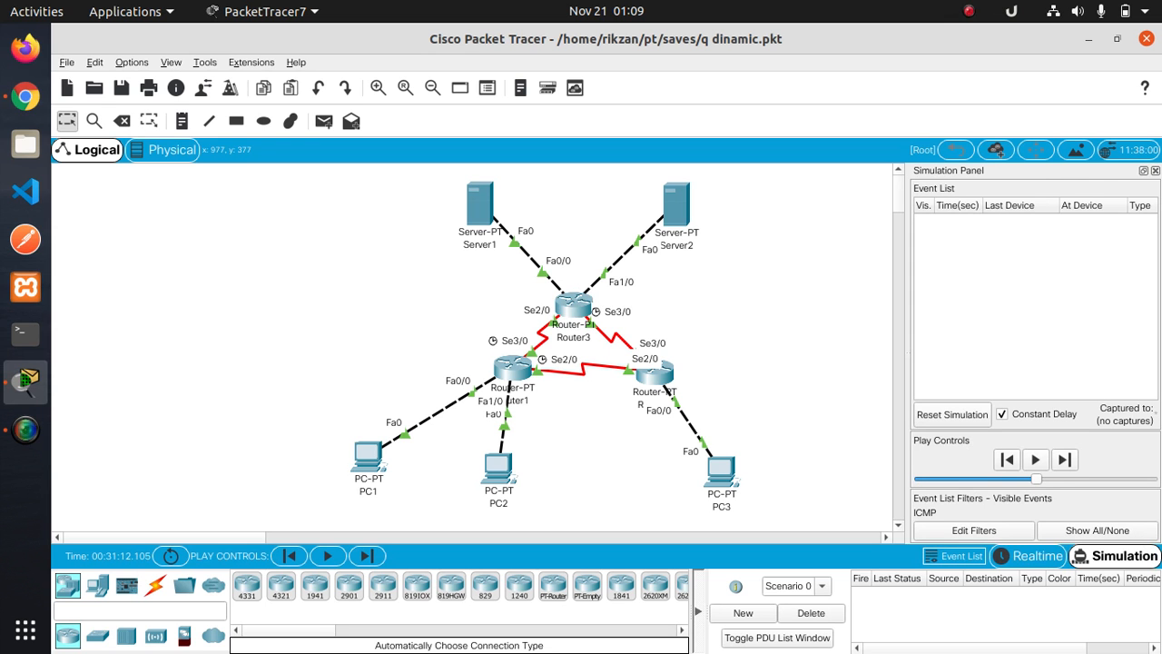
Check the first test scenario in the browser article, return to Packet Tracer and send a simple PDU from PC1 to PC2
key("alt+Tab")
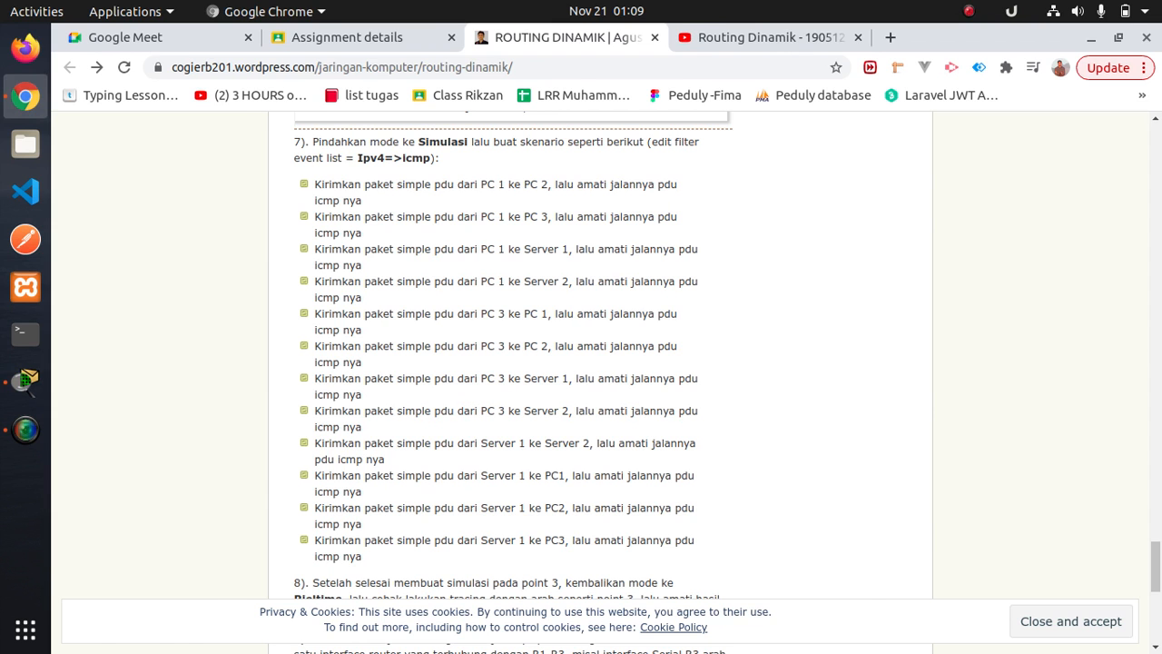
key("alt+Tab")
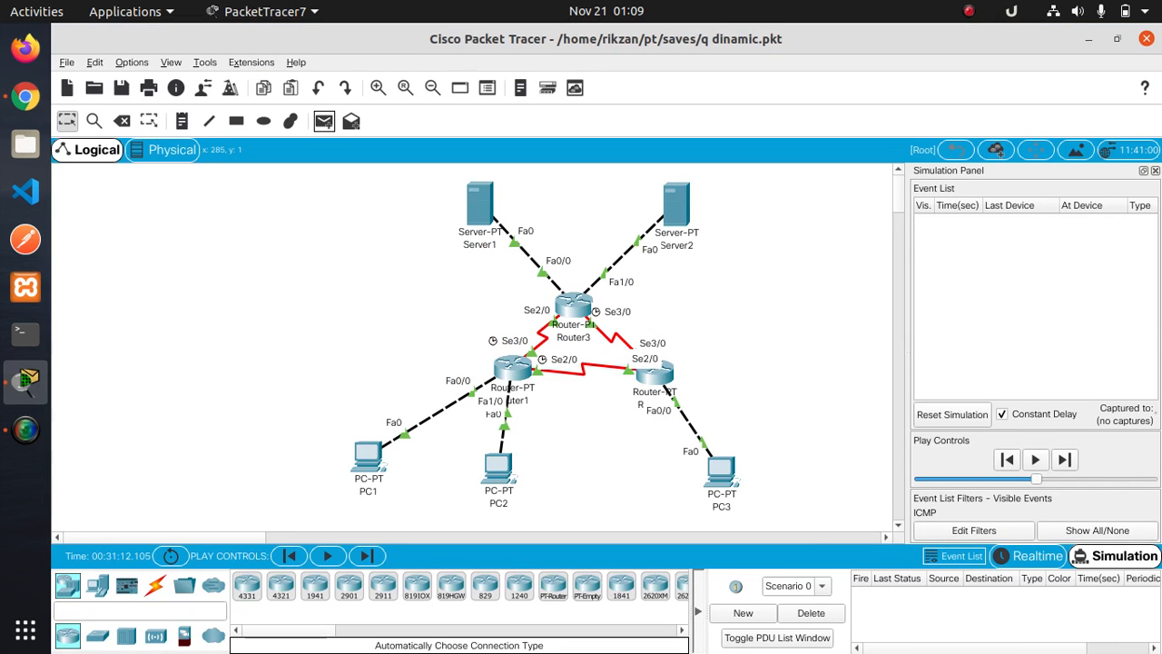
key("p")
left_click(372, 458)
left_click(497, 467)
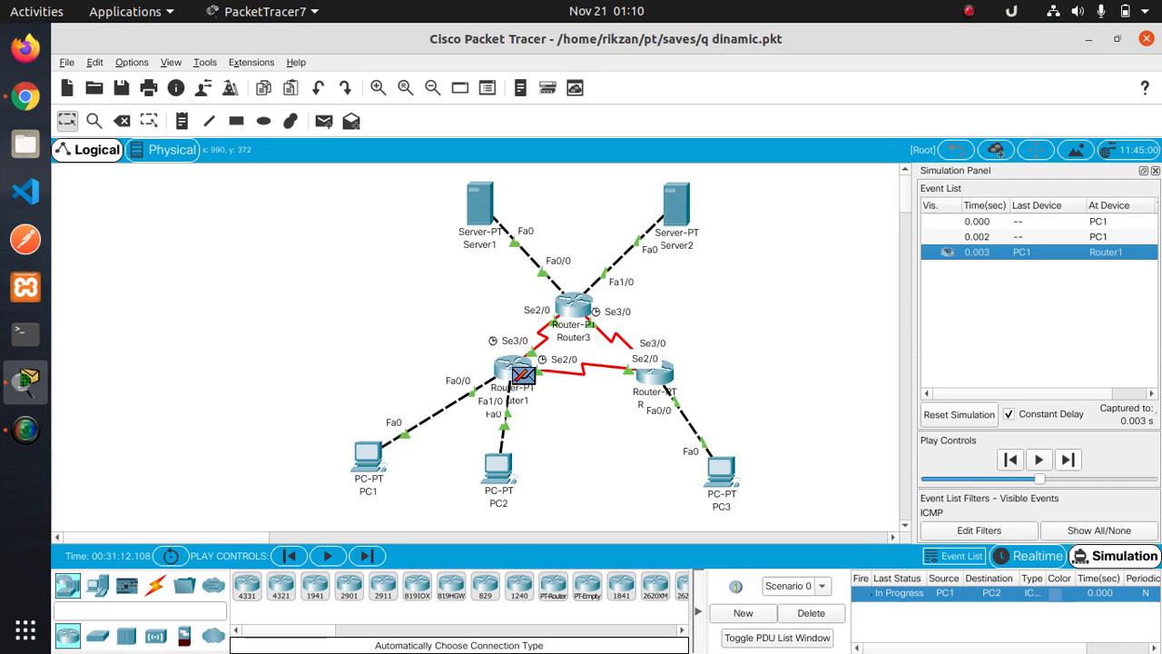
Clear the scenario and send a fresh simple PDU from PC1 to PC2
key("p")
left_click(368, 454)
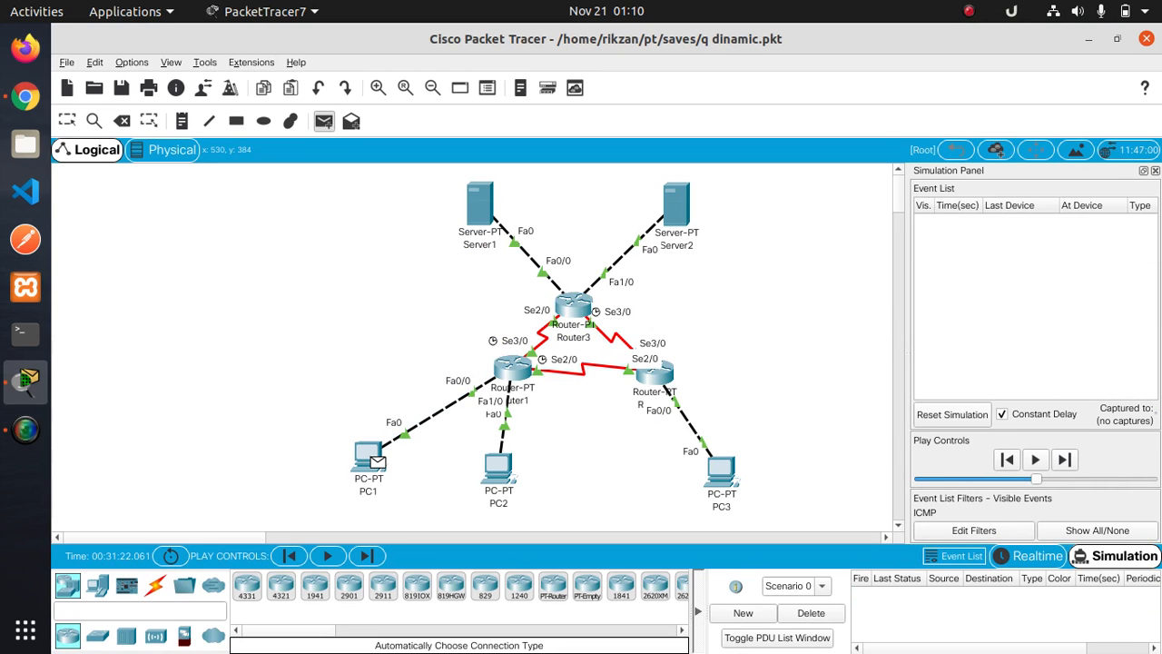
left_click(497, 466)
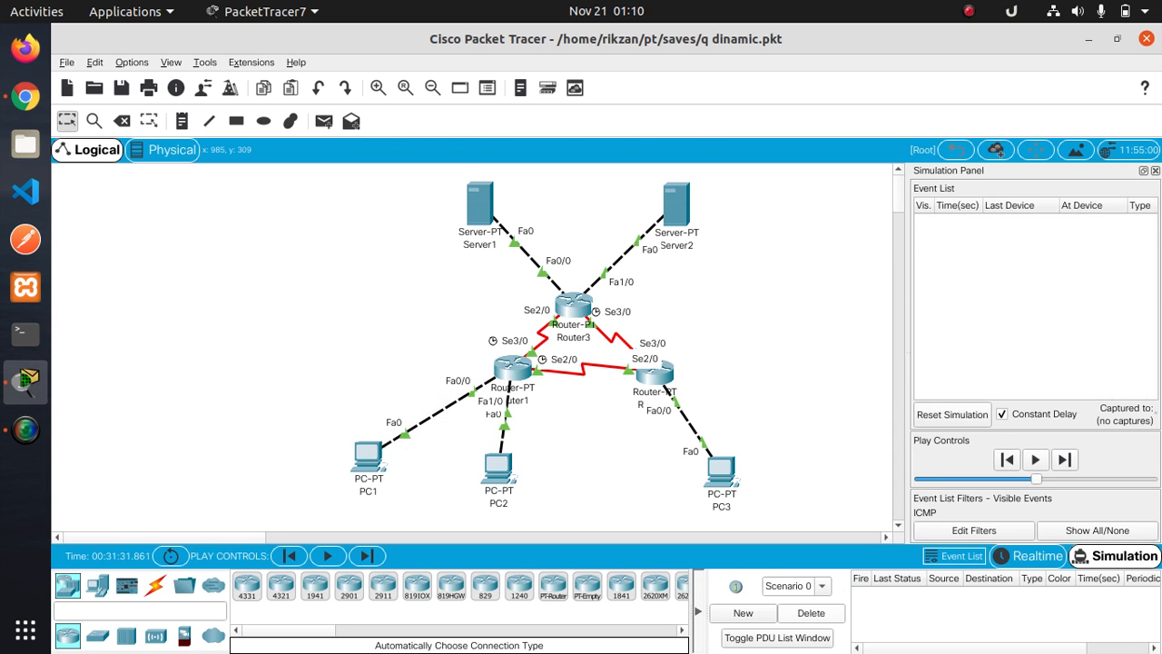
Check the next scenario in the browser article, simulate a simple PDU from PC1 to PC3 in Packet Tracer, and delete the scenario
key("alt+Tab")
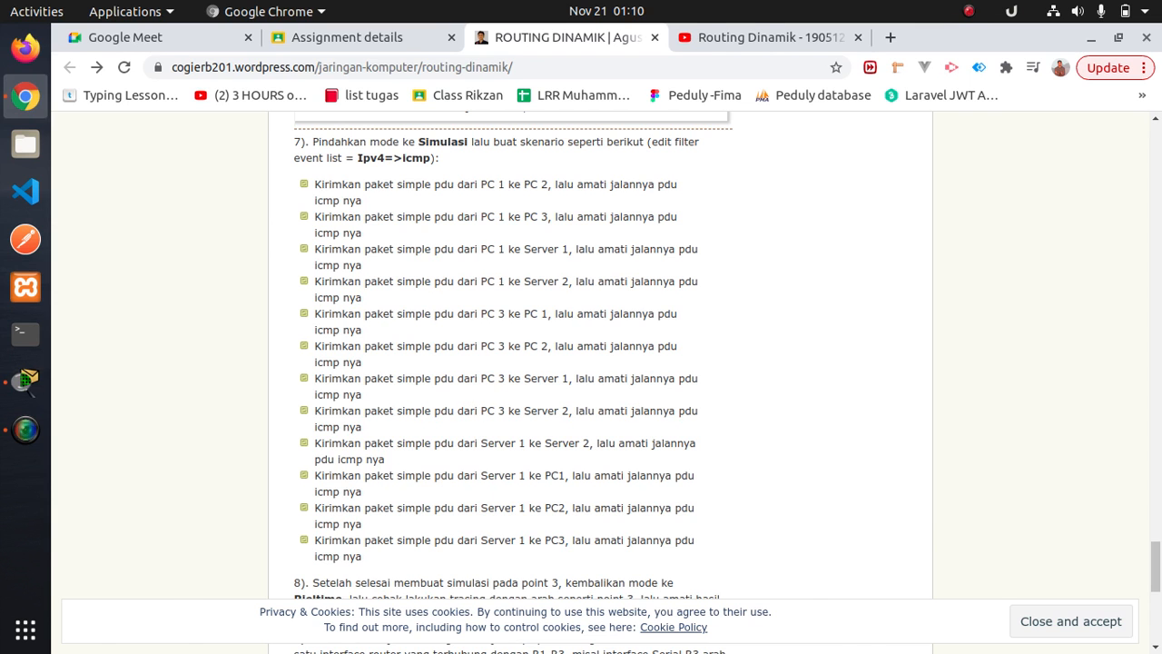
scroll(514, 381, "down", 1)
key("alt+Tab")
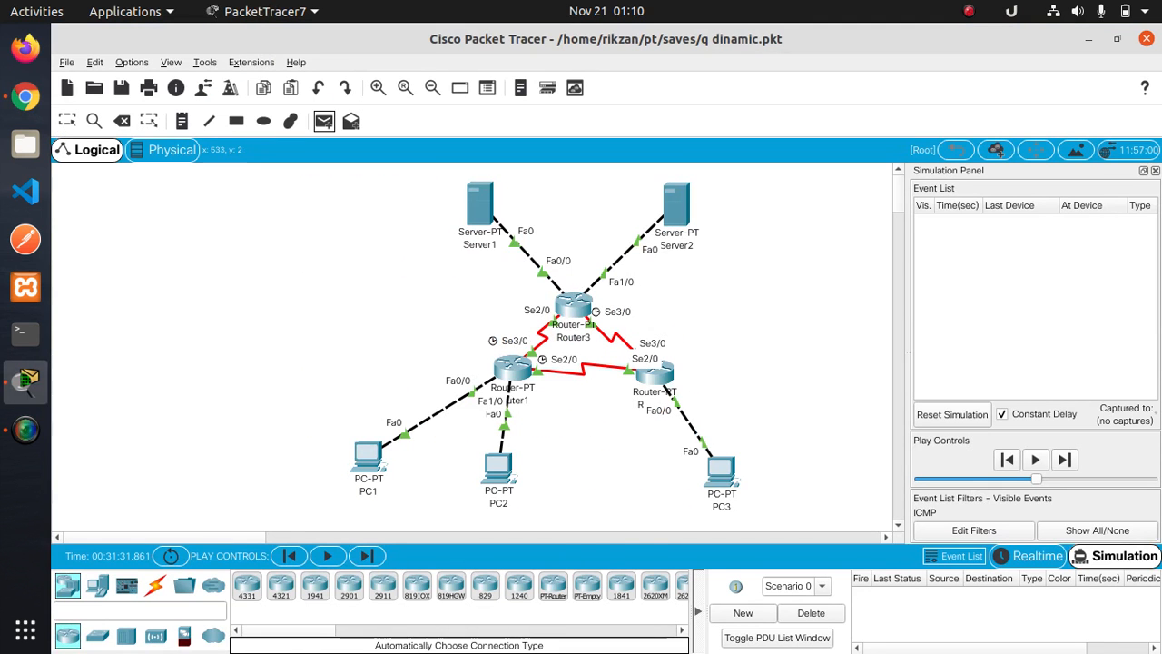
left_click(369, 460)
left_click(721, 470)
left_click(1068, 459)
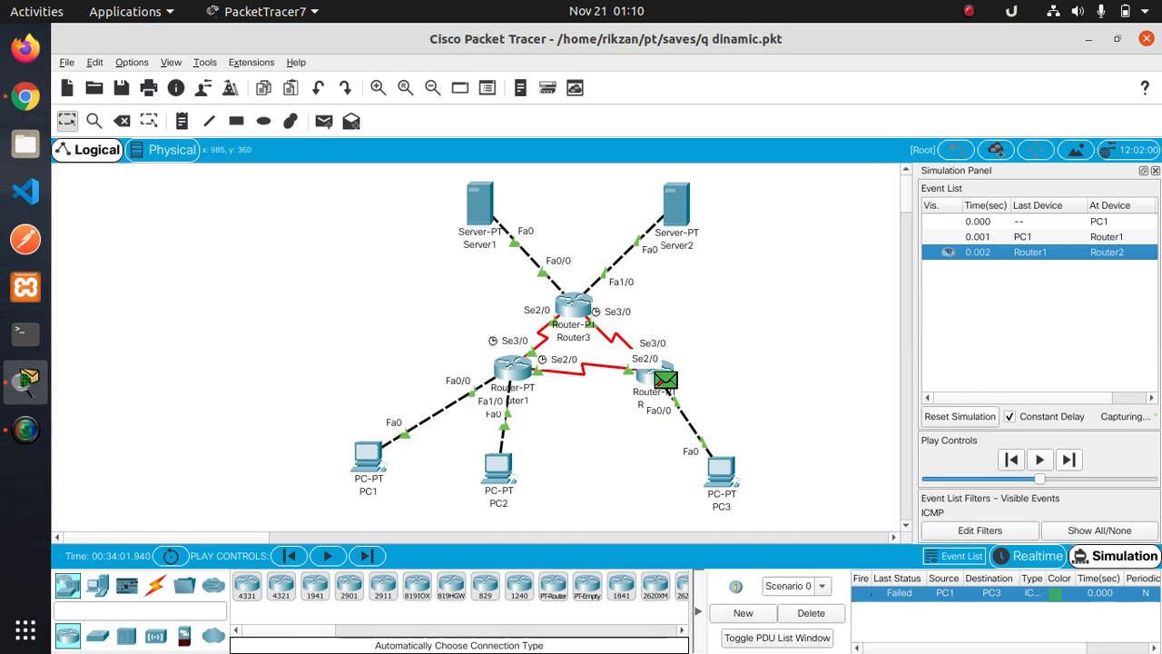
left_click(810, 613)
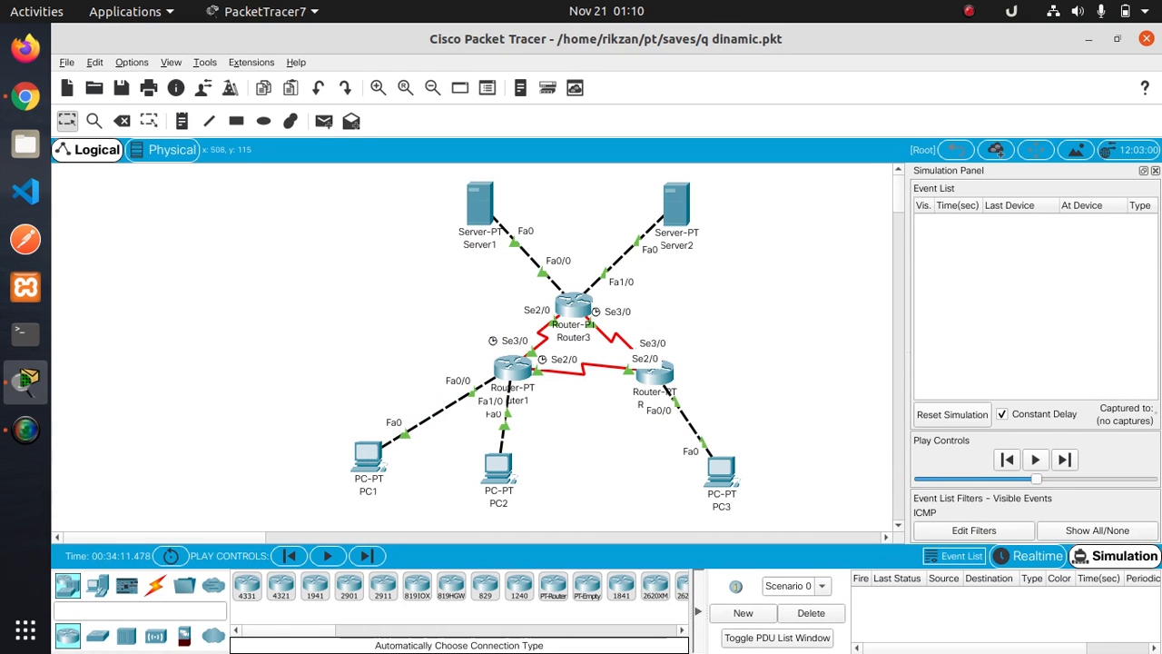
Resend a simple PDU from PC1 to PC3 and advance the simulation hop by hop until the reply reaches PC1
left_click(324, 121)
left_click(368, 457)
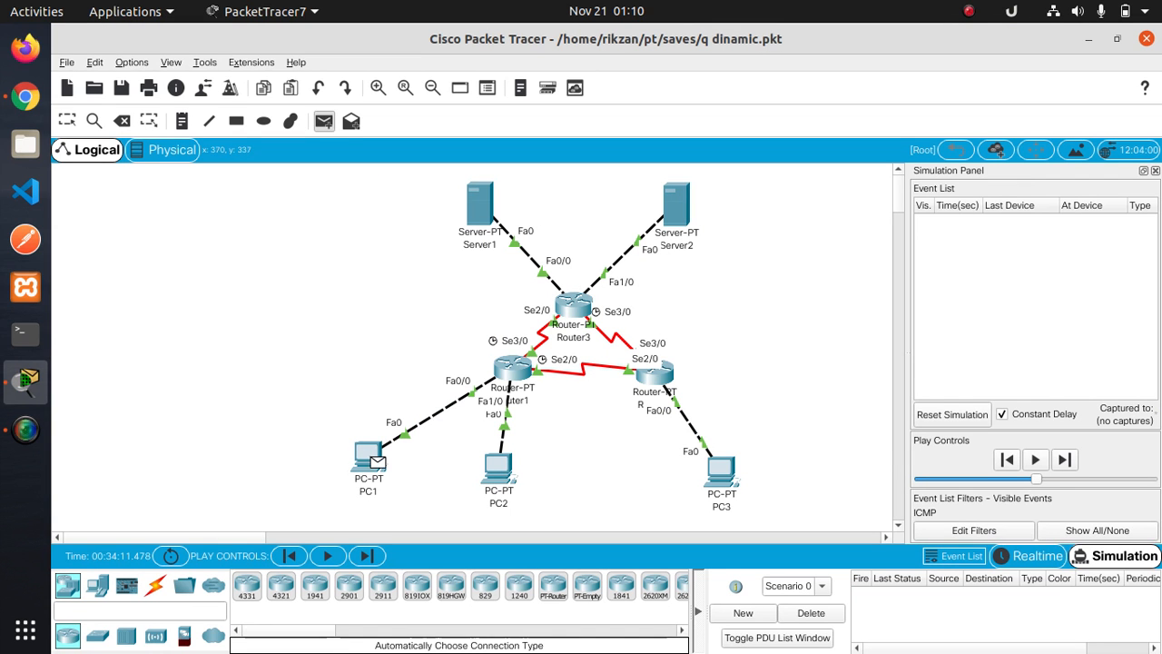
left_click(721, 469)
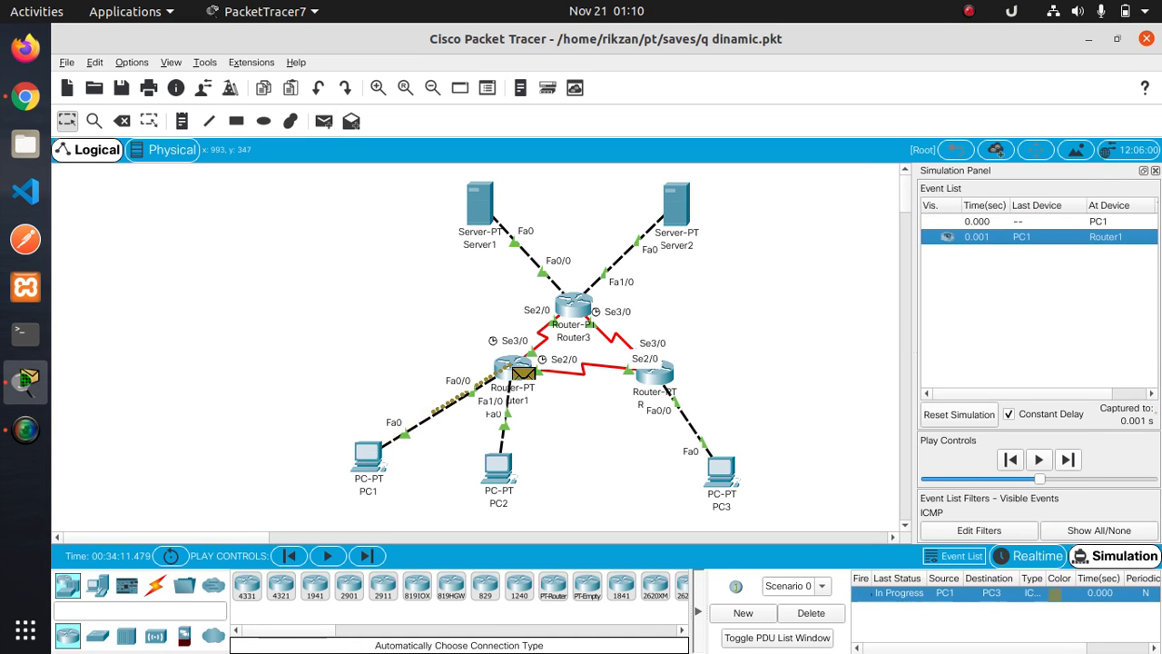
left_click(1067, 459)
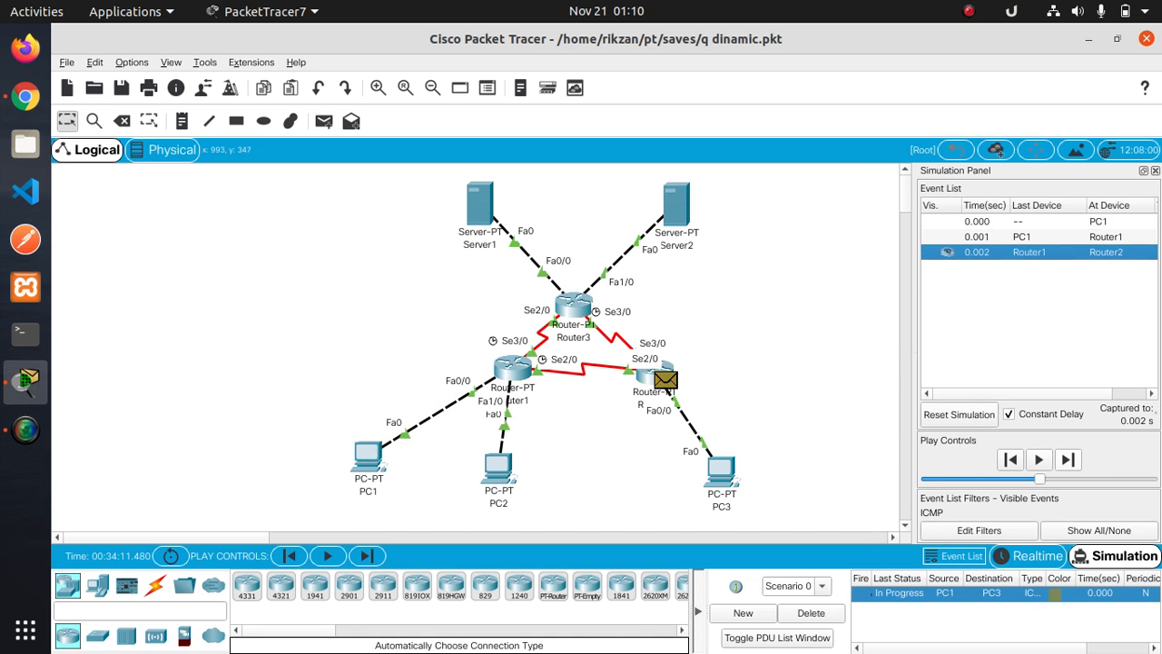
left_click(1068, 459)
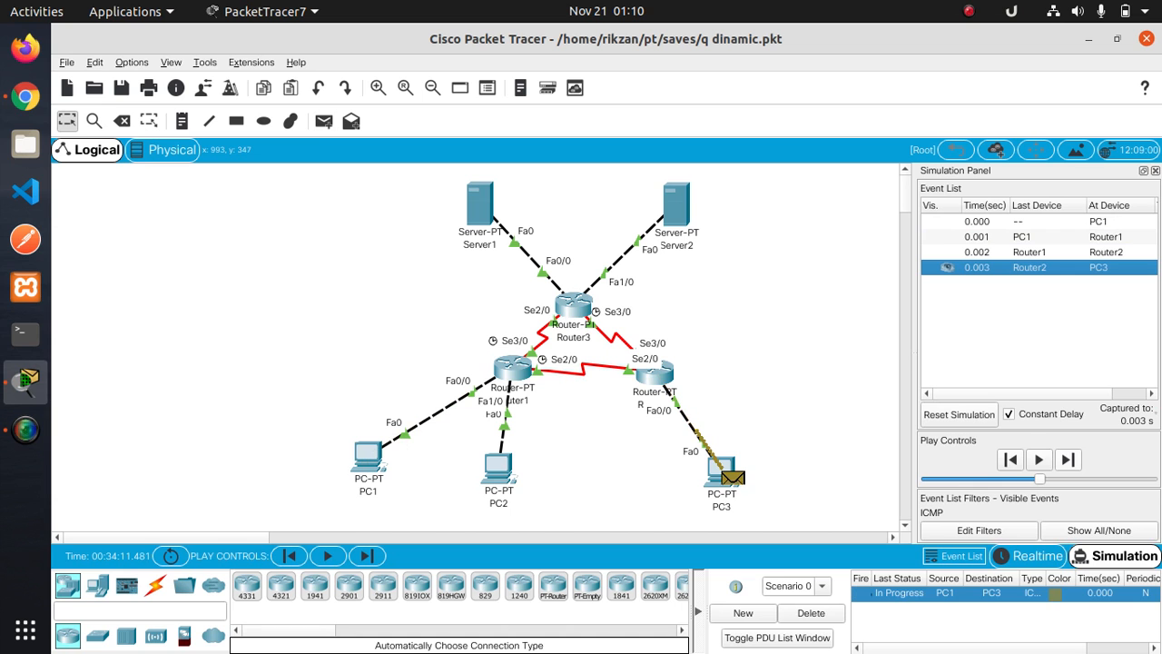
left_click(1067, 460)
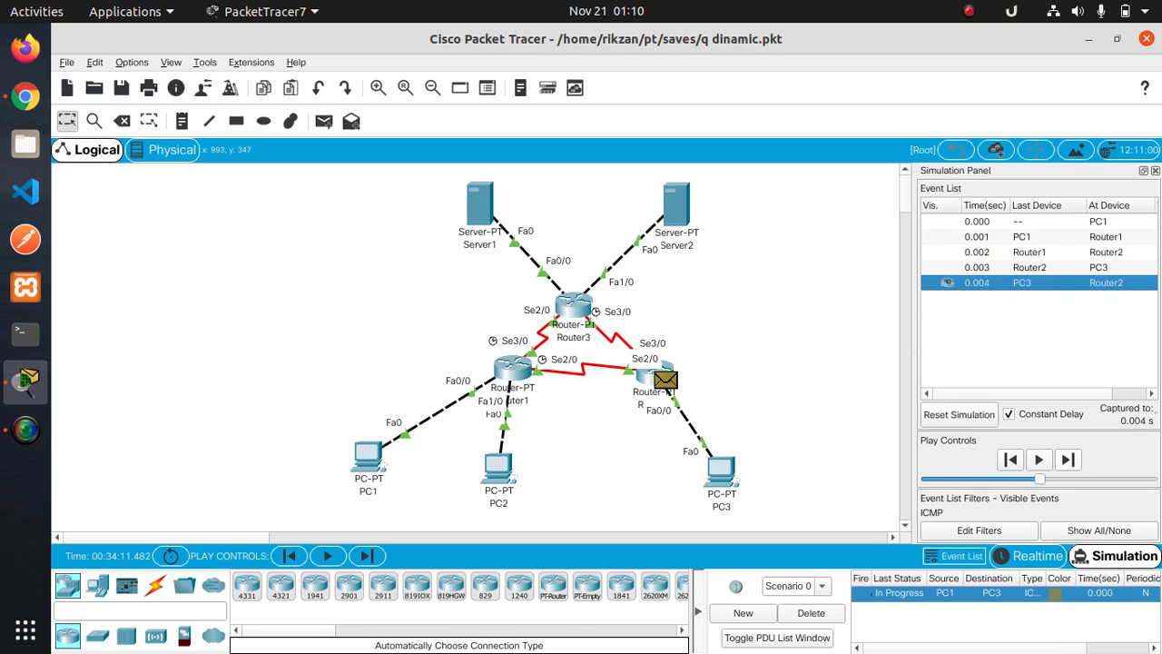
key("alt+c")
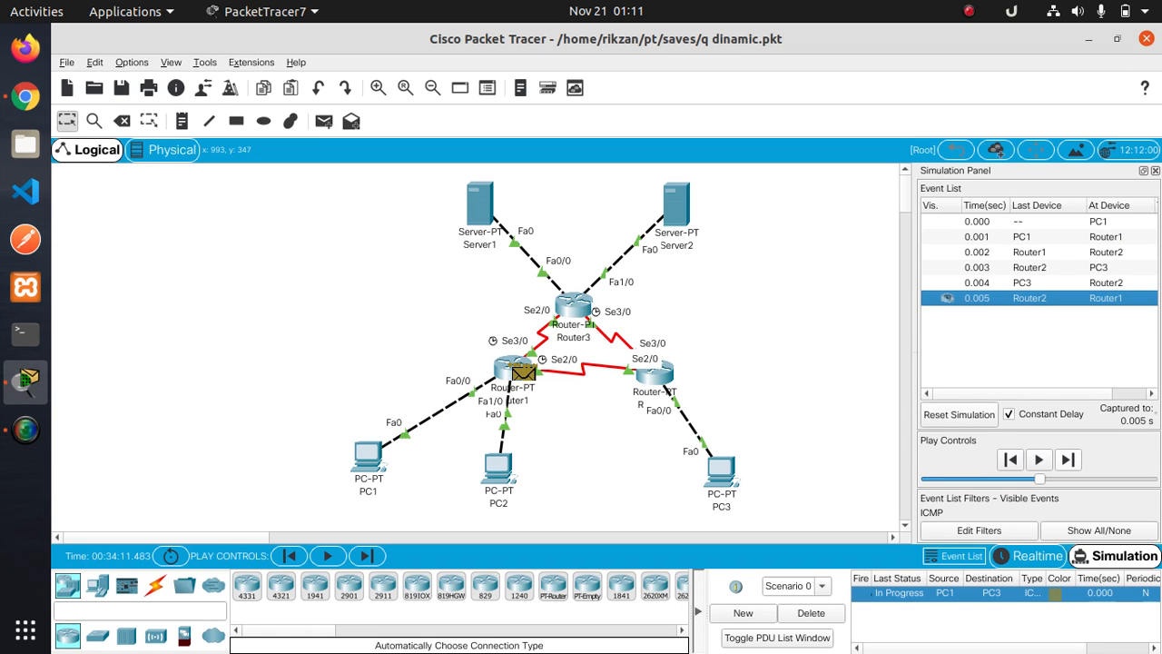
key("alt+c")
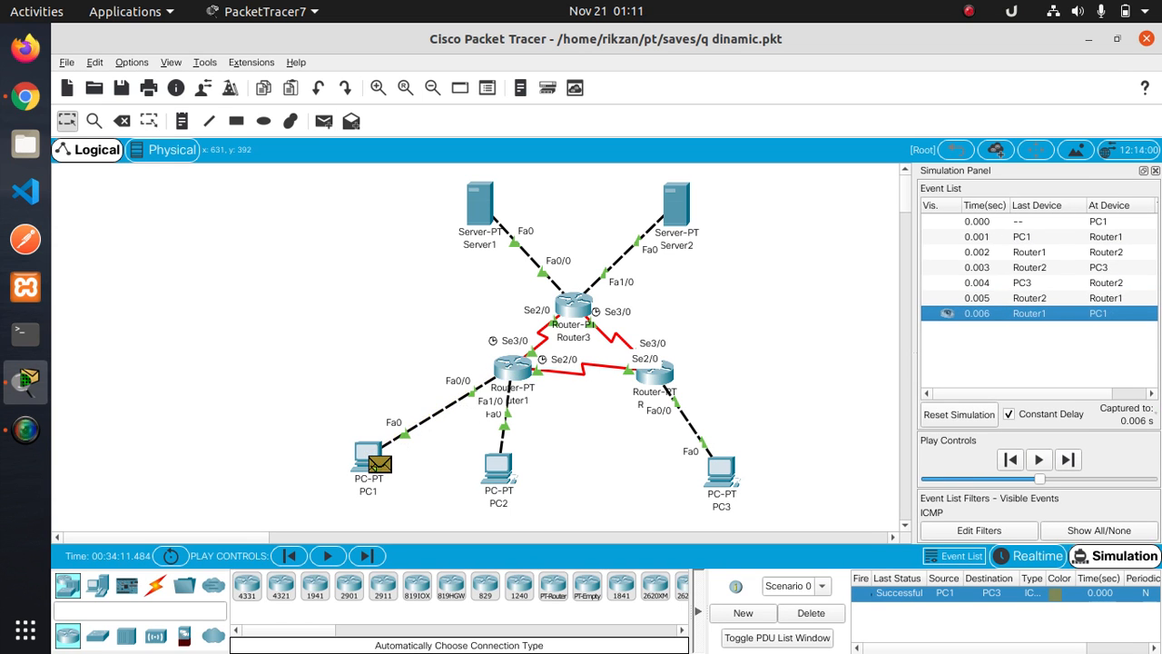
Check the next scenario in the browser article, simulate a simple PDU from PC1 to Server1 in Packet Tracer, and delete the scenario
key("alt+Tab")
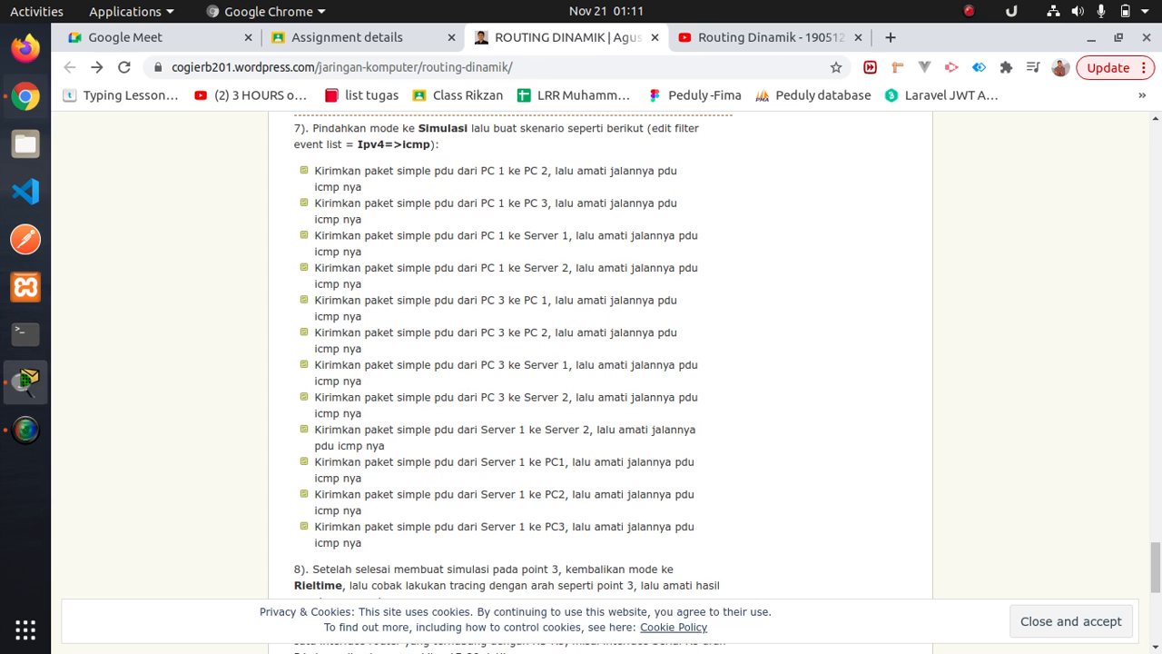
scroll(599, 363, "down", 1)
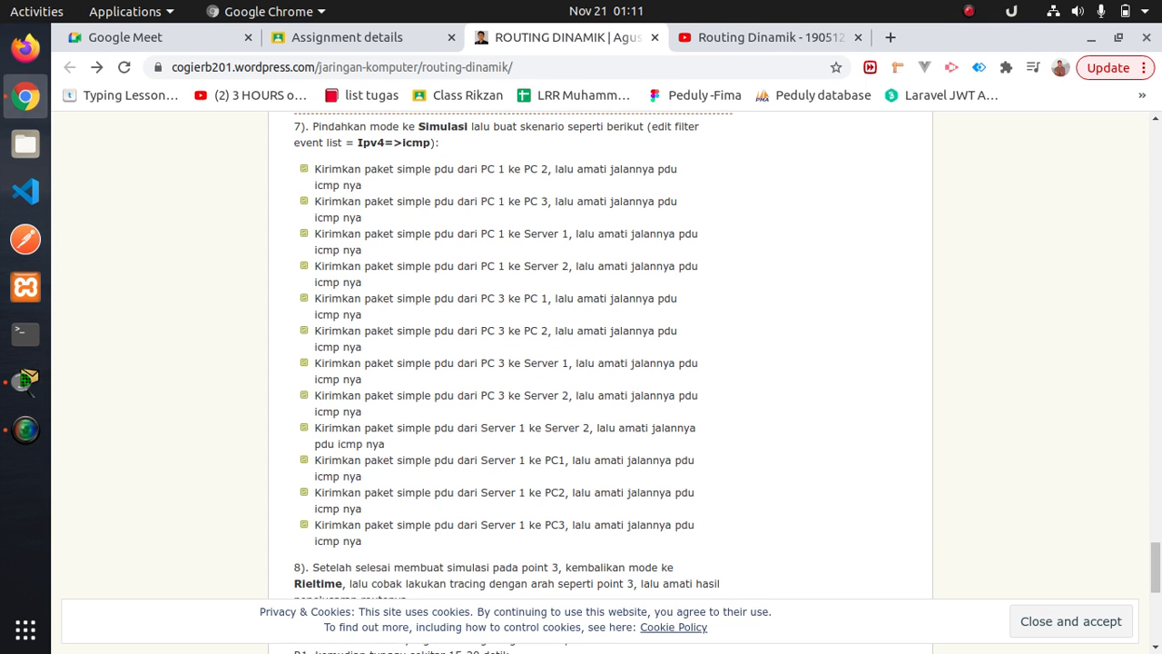
key("alt+Tab")
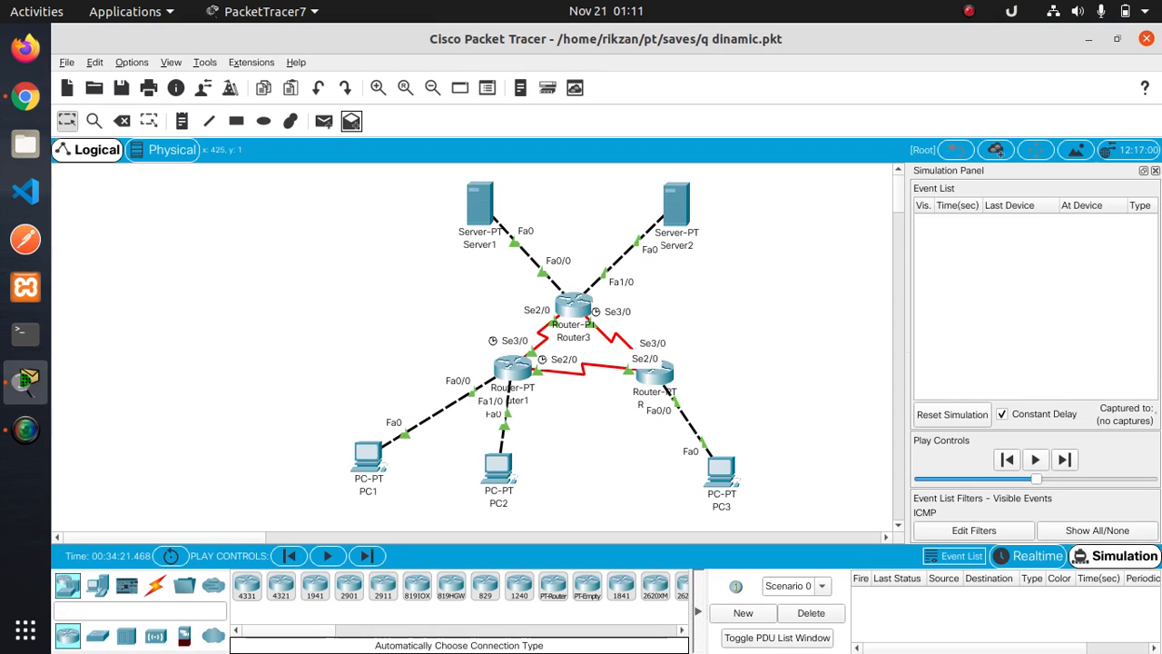
left_click(368, 458)
left_click(479, 204)
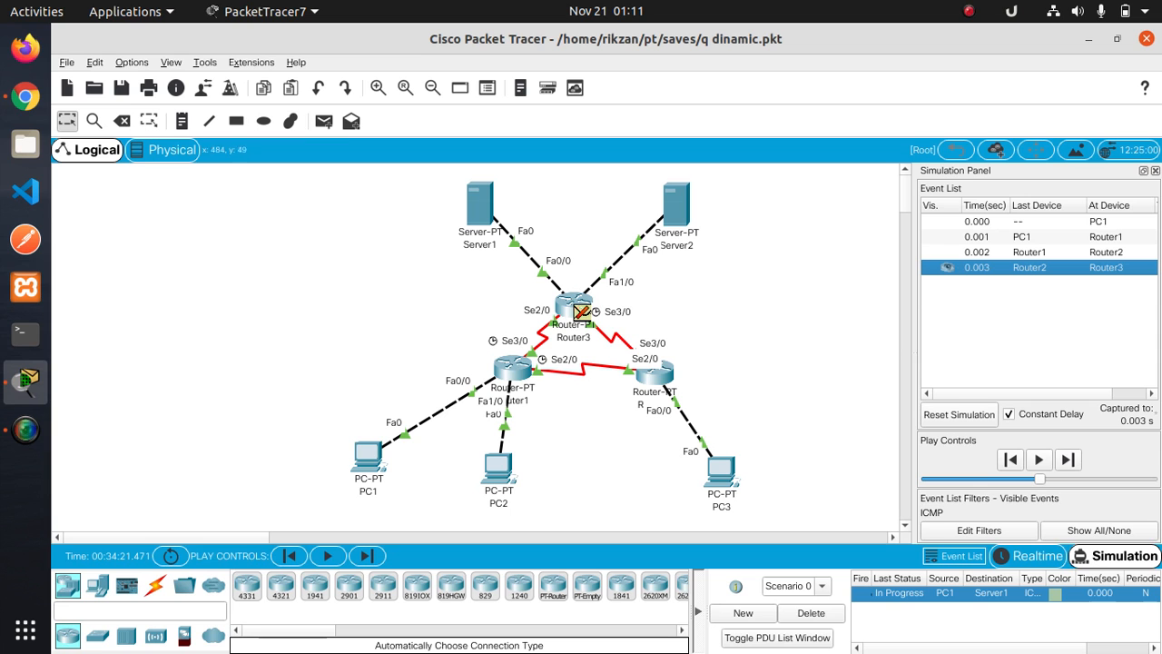
left_click(811, 612)
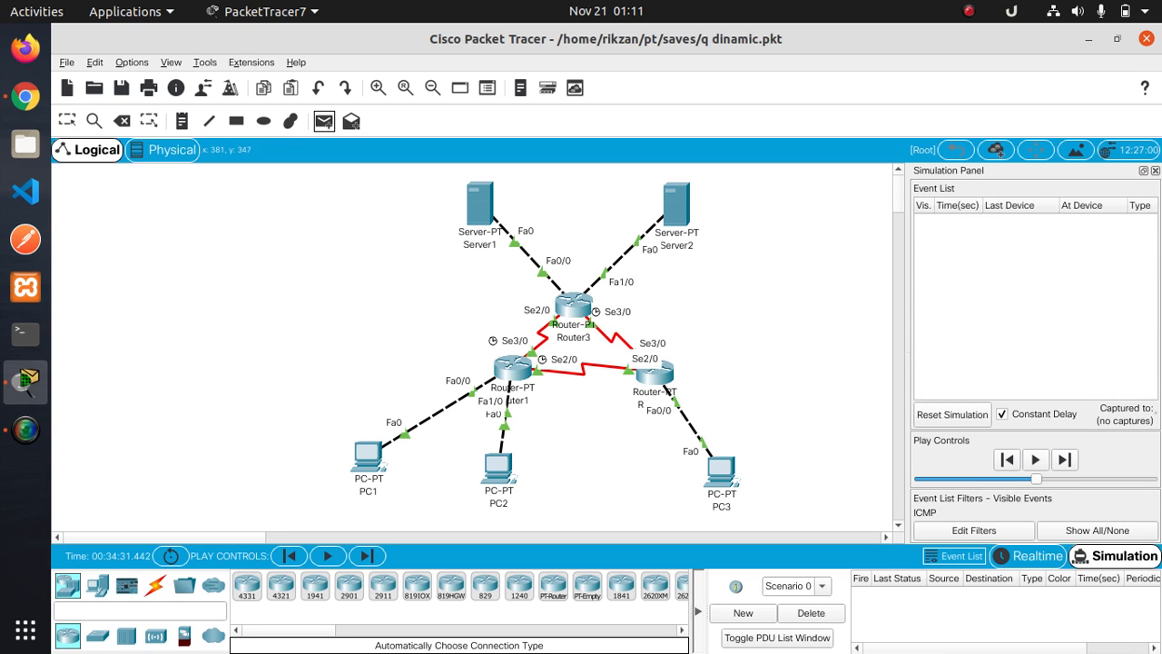
Resend a simple PDU from PC1 to Server1, follow it hop by hop until the reply reaches PC1, and delete the scenario
left_click(377, 462)
left_click(479, 204)
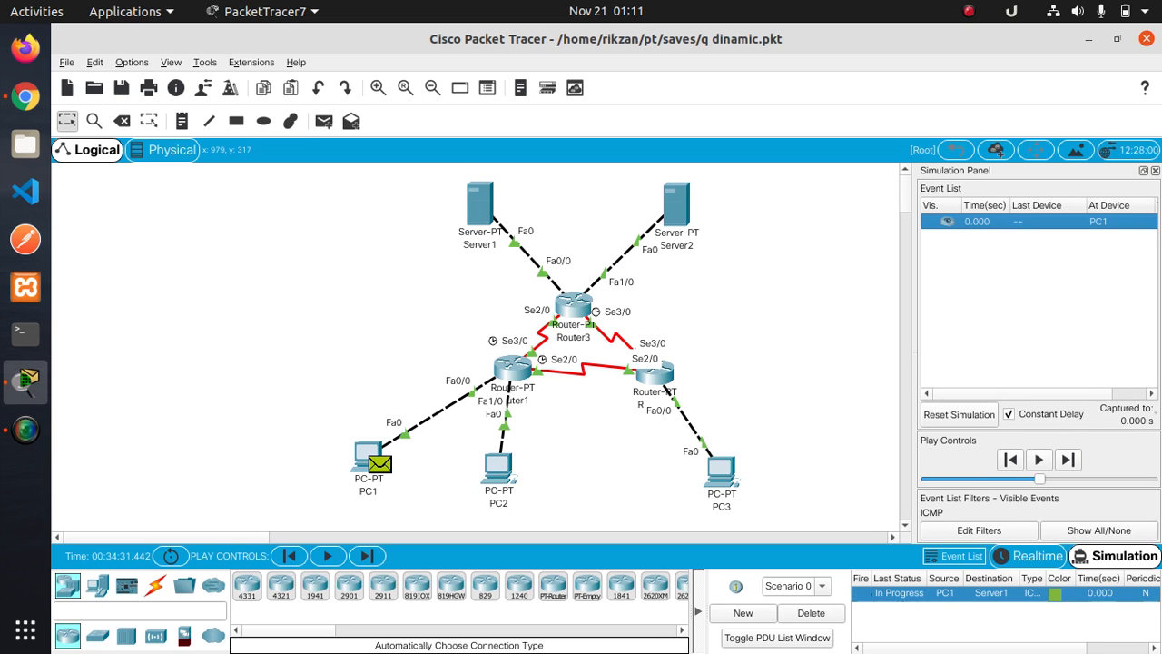
left_click(1067, 459)
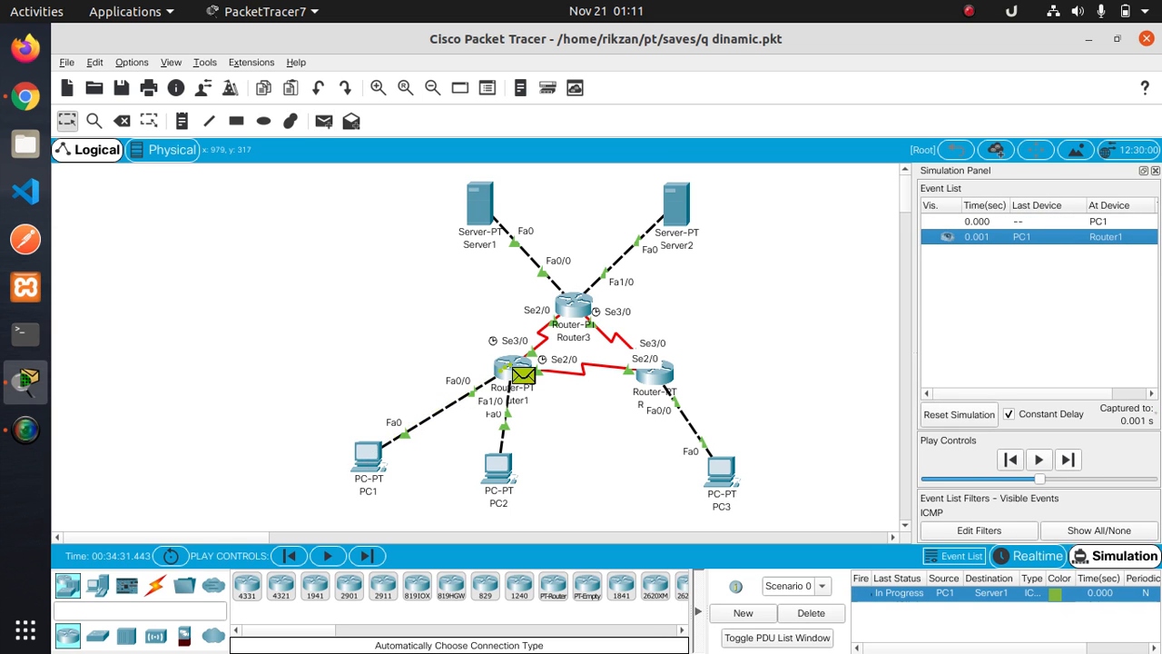
left_click(1067, 459)
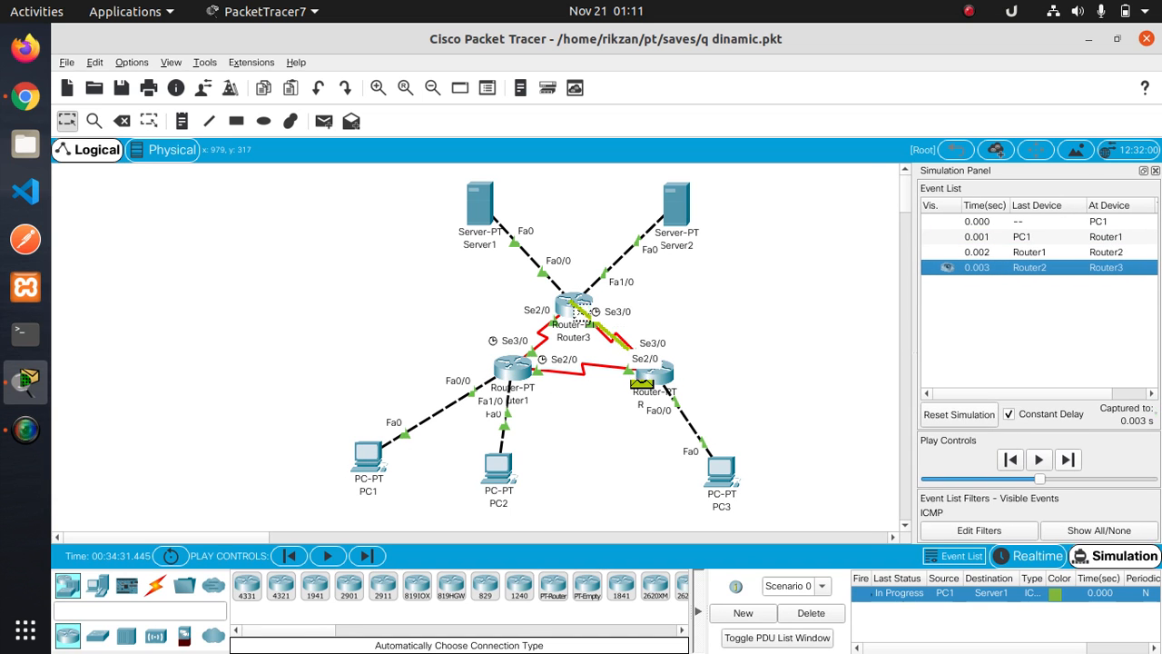
left_click(1067, 459)
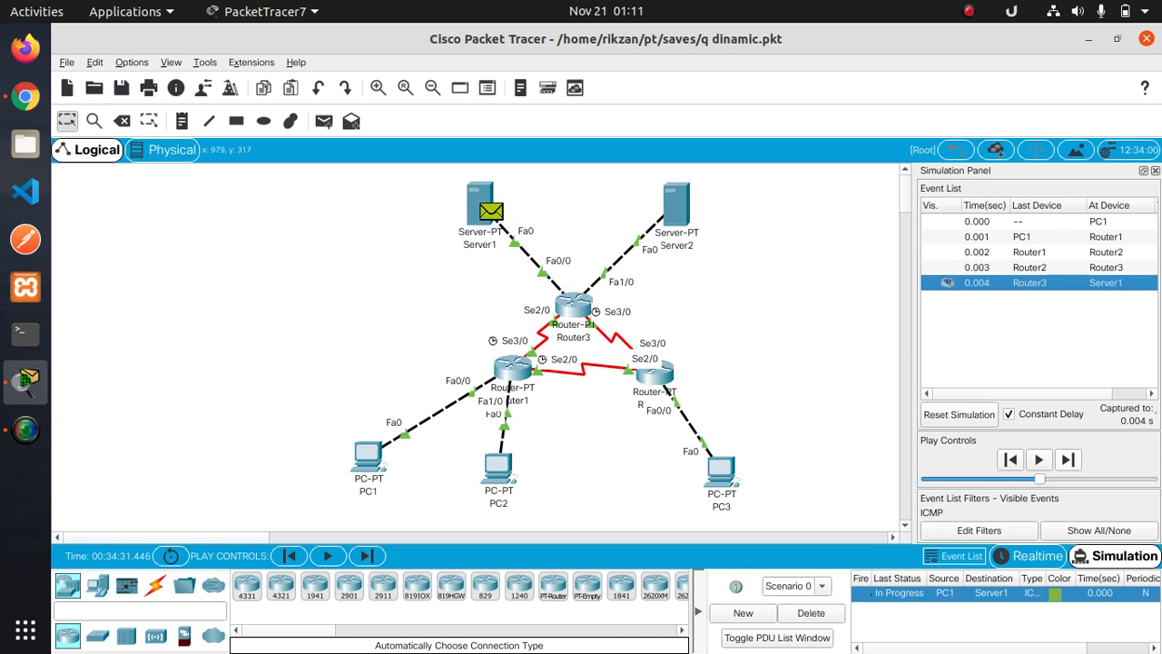
left_click(1067, 460)
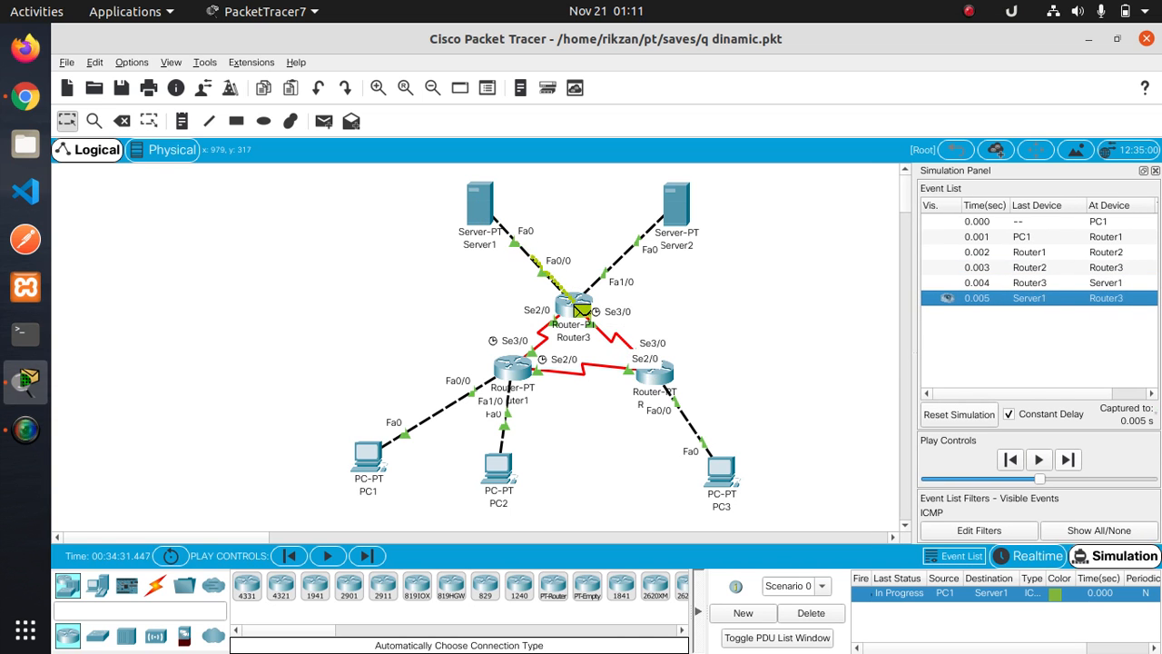
left_click(1067, 460)
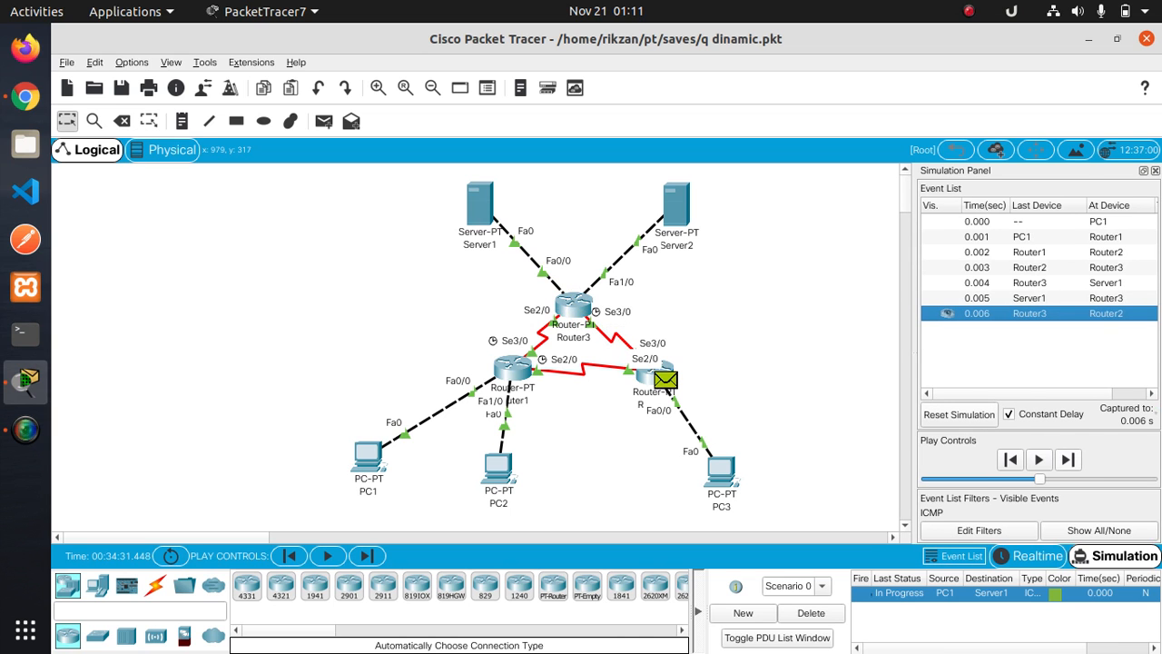
left_click(1068, 460)
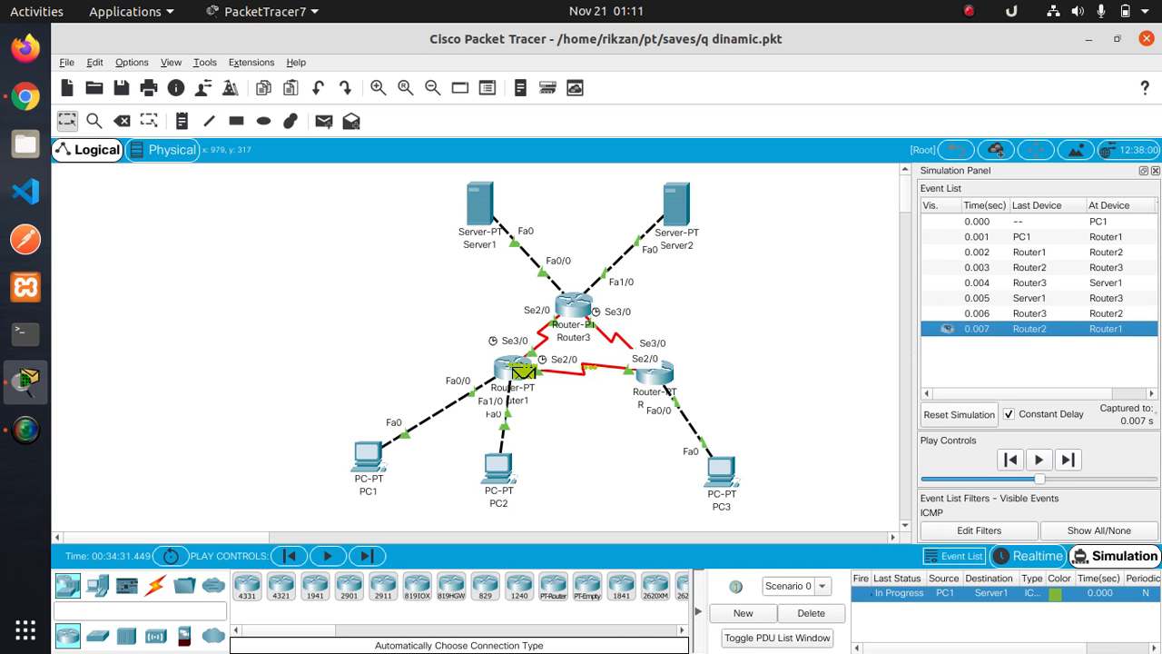
left_click(1068, 460)
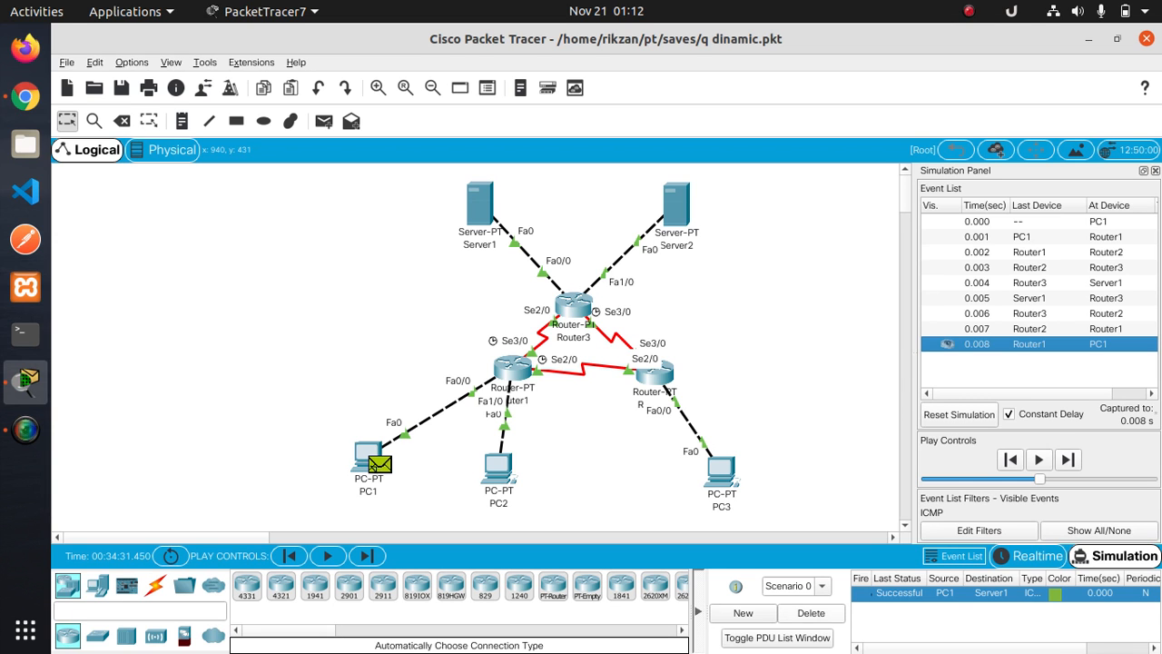
left_click(811, 612)
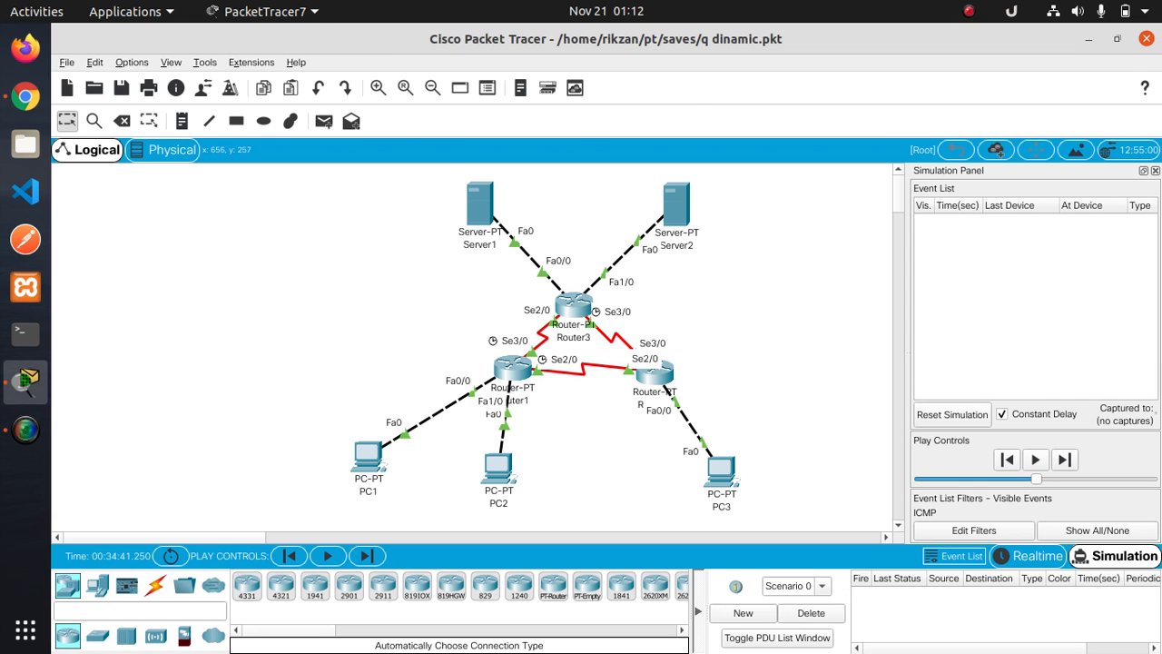
Check the next scenario in the browser article, simulate a simple PDU from PC1 to Server2 in Packet Tracer, and delete the scenario
key("alt+Tab")
scroll(580, 363, "down", 1)
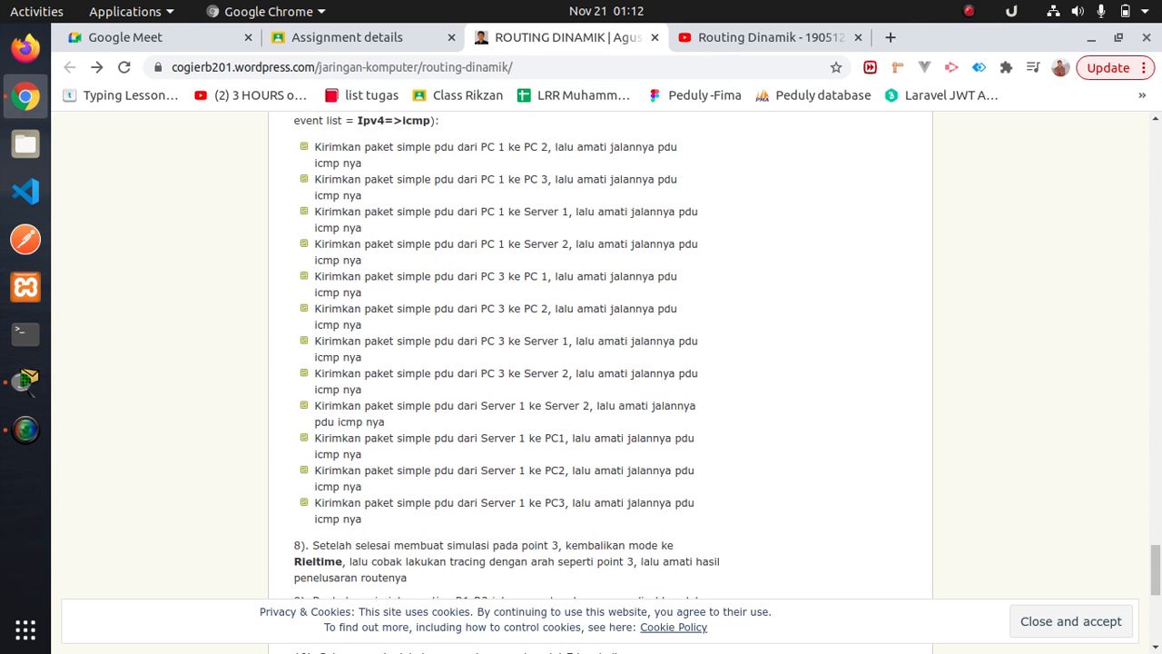
key("alt+Tab")
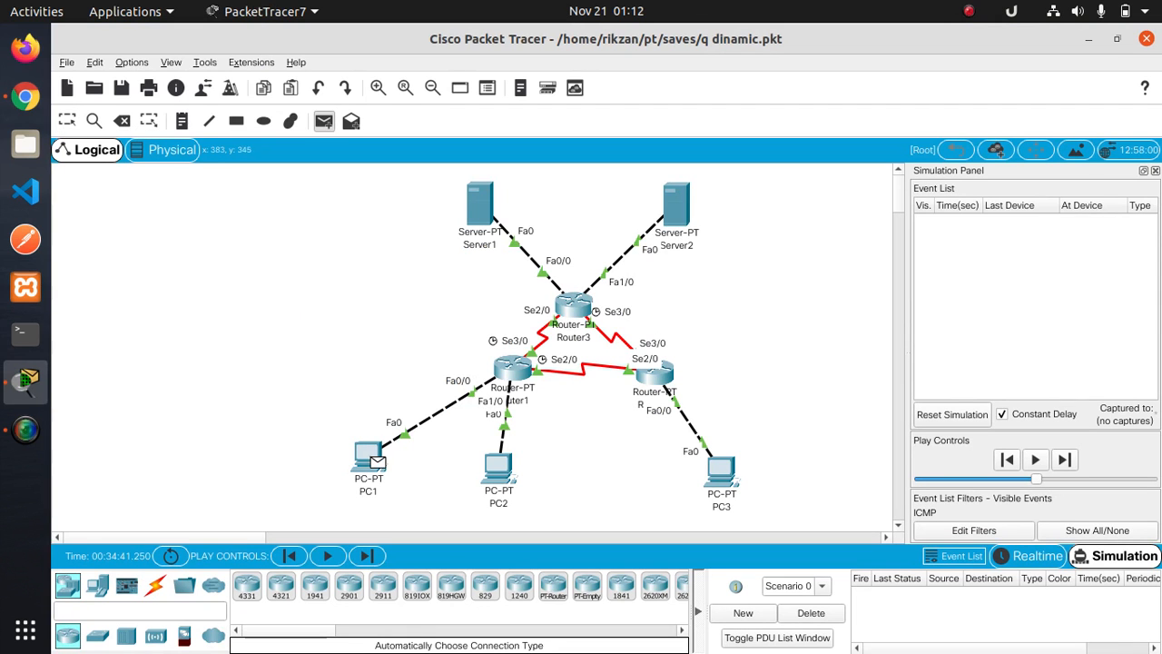
left_click(372, 459)
left_click(676, 205)
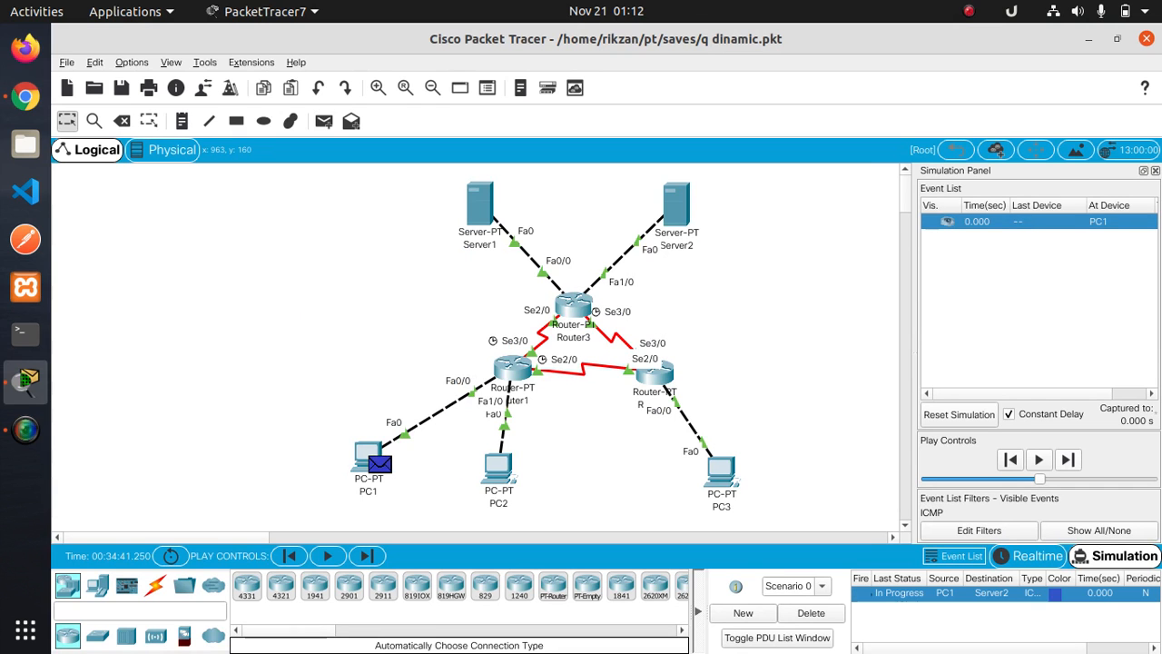
left_click(1068, 460)
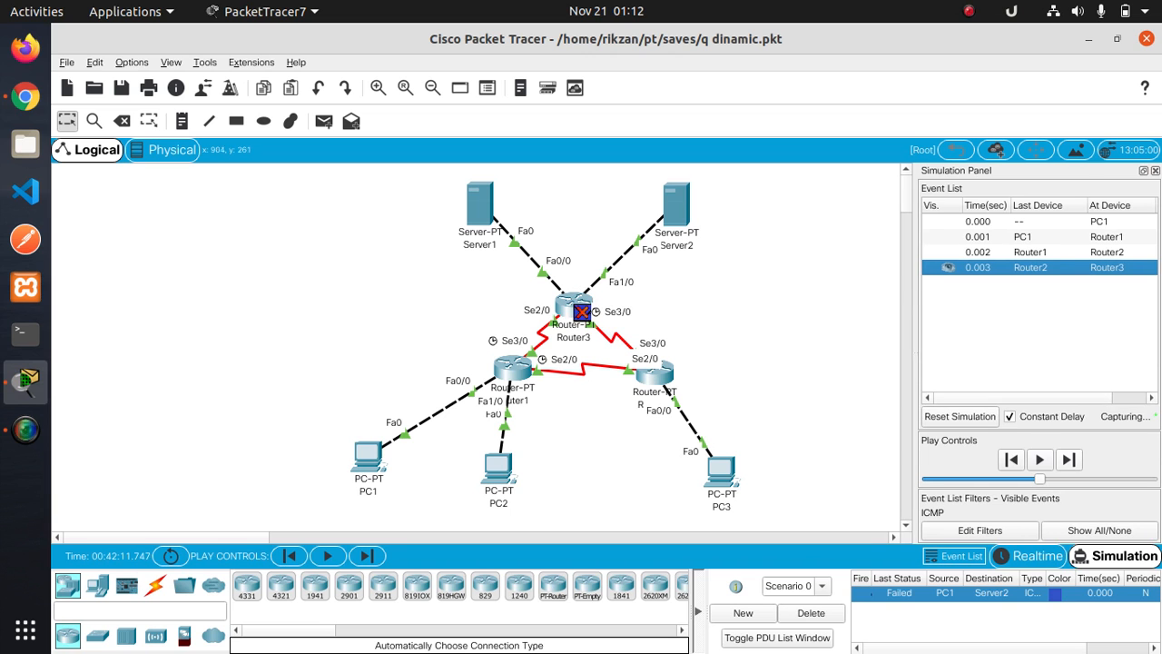
key("Delete")
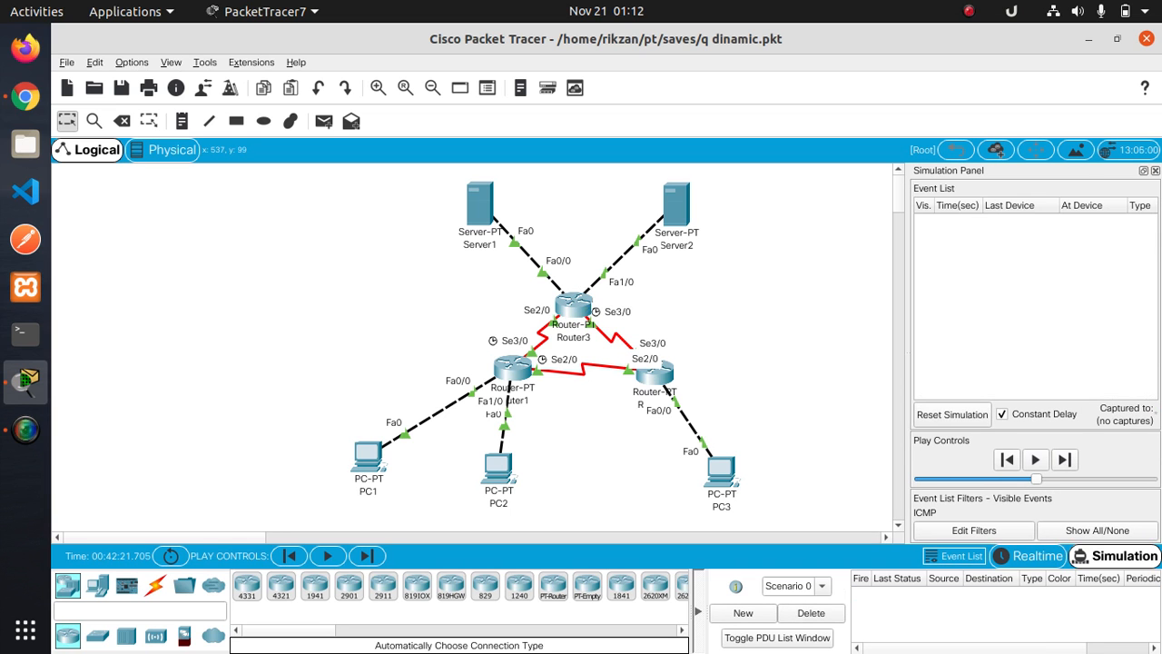
Resend a simple PDU from PC1 to Server2 and advance the simulation hop by hop until the reply reaches PC1
key("p")
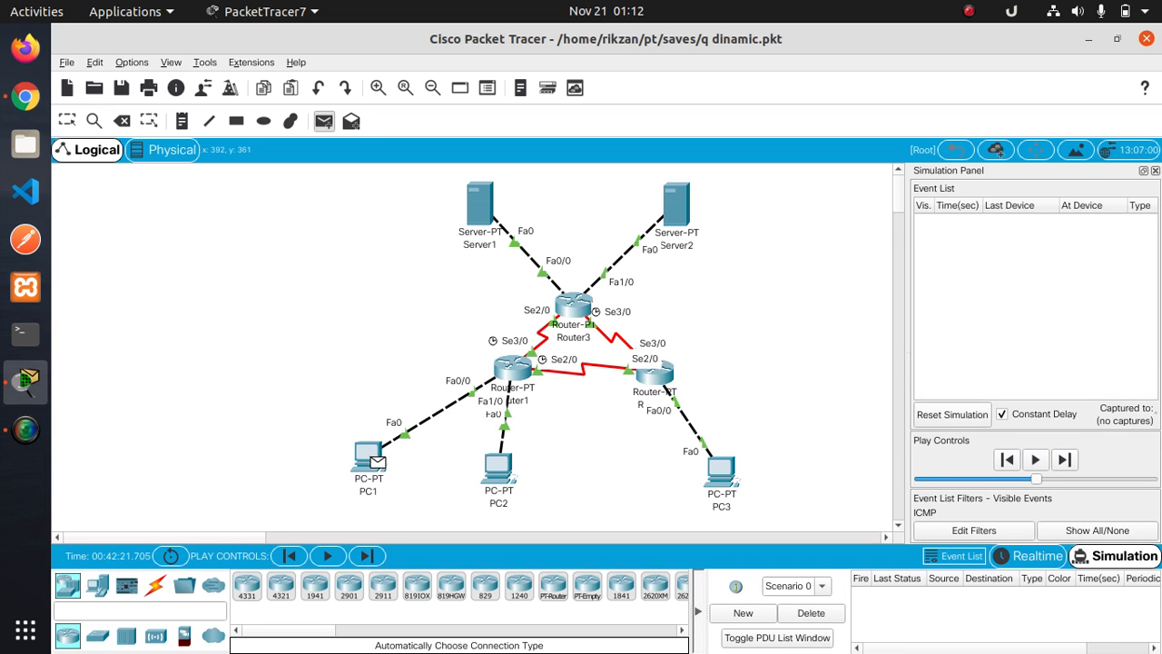
left_click(371, 458)
left_click(676, 204)
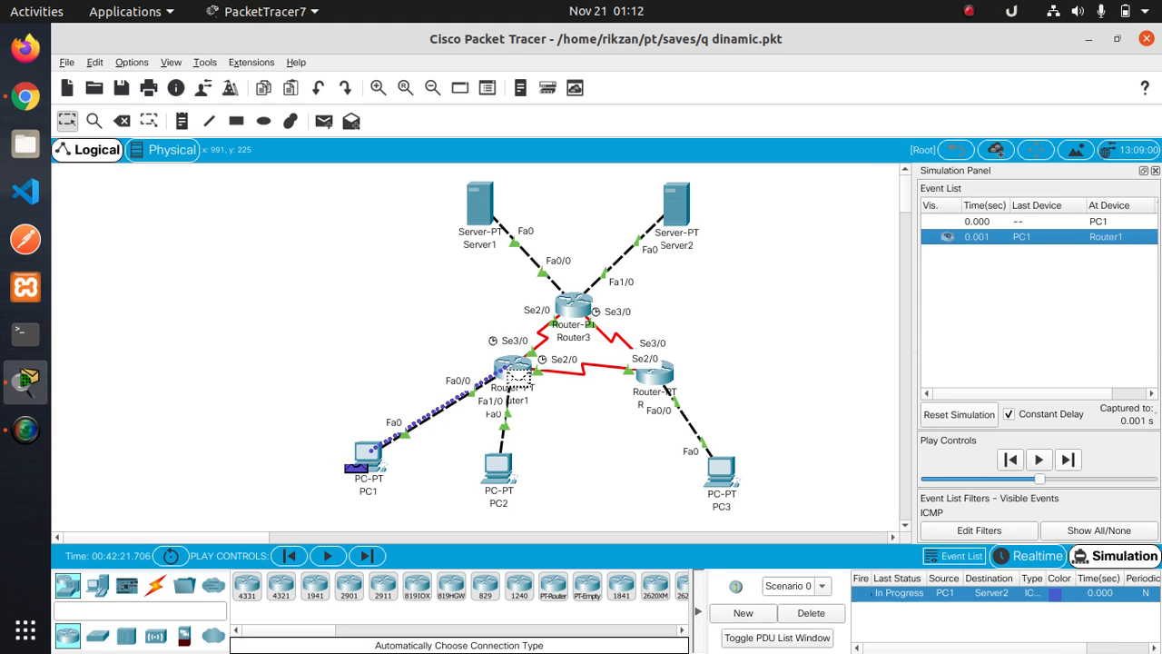
left_click(1067, 459)
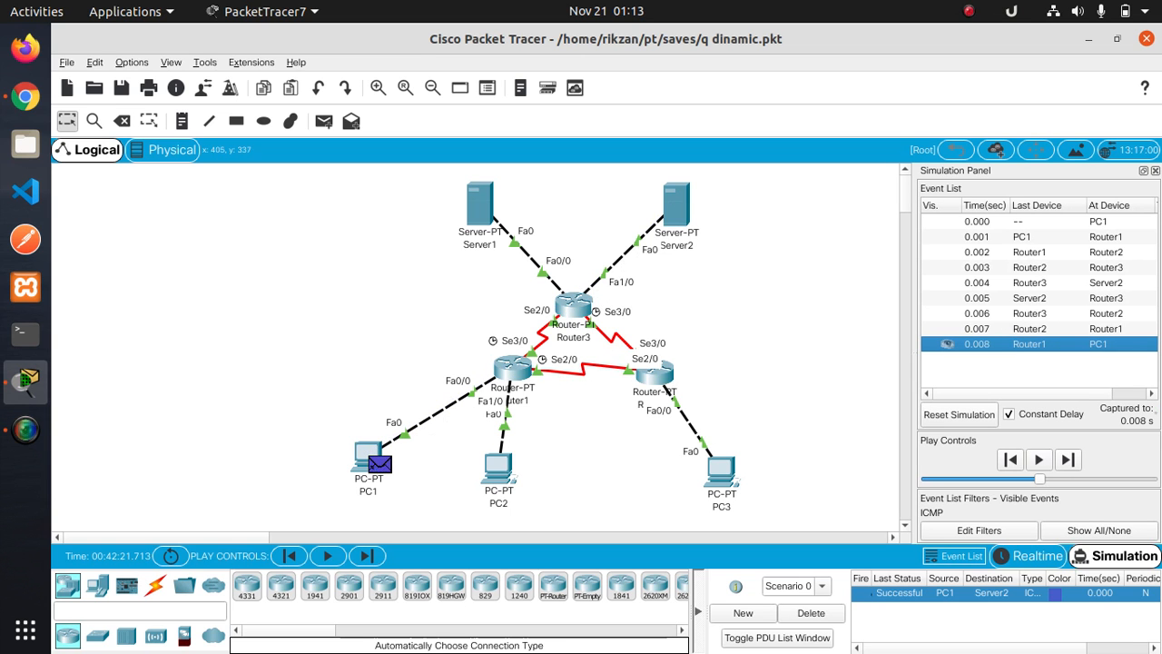
Check the server scenarios in the browser article and simulate a simple PDU from Server1 to Server2 in Packet Tracer until its reply reaches Server1
key("alt+Tab")
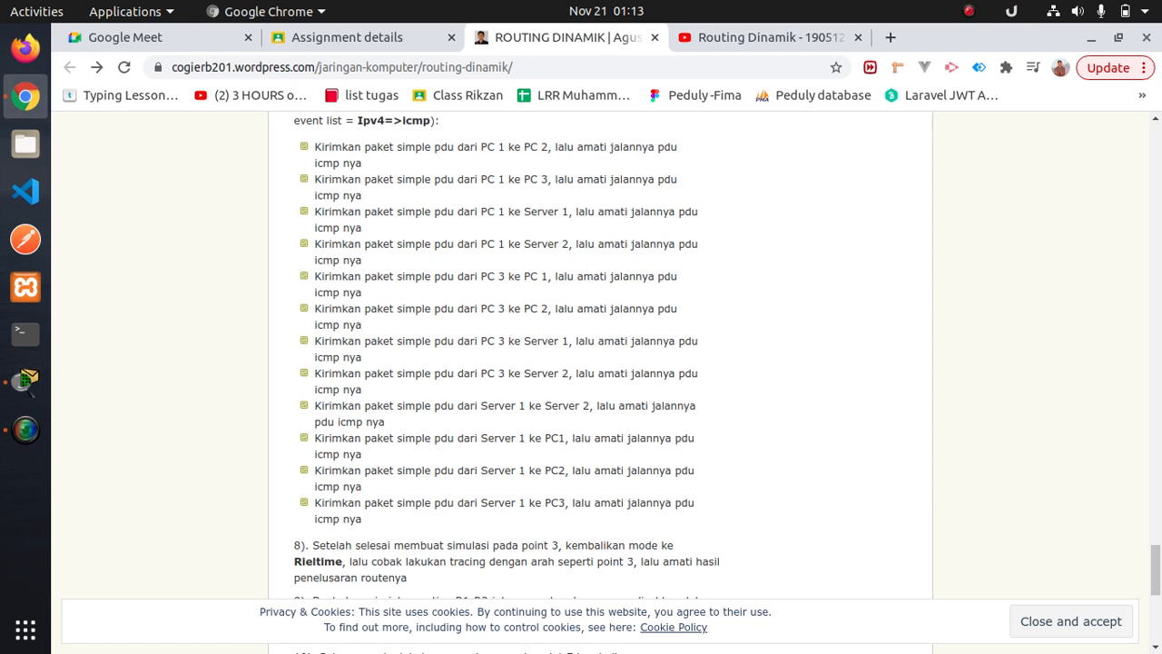
scroll(599, 363, "down", 3)
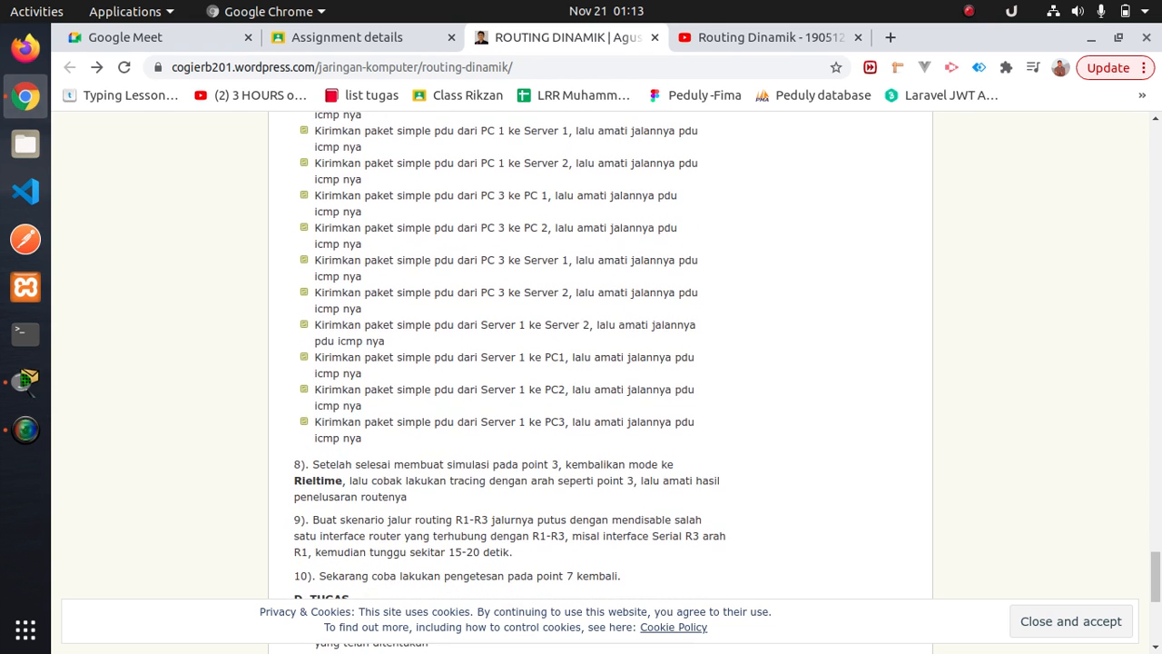
key("alt+Tab")
key("p")
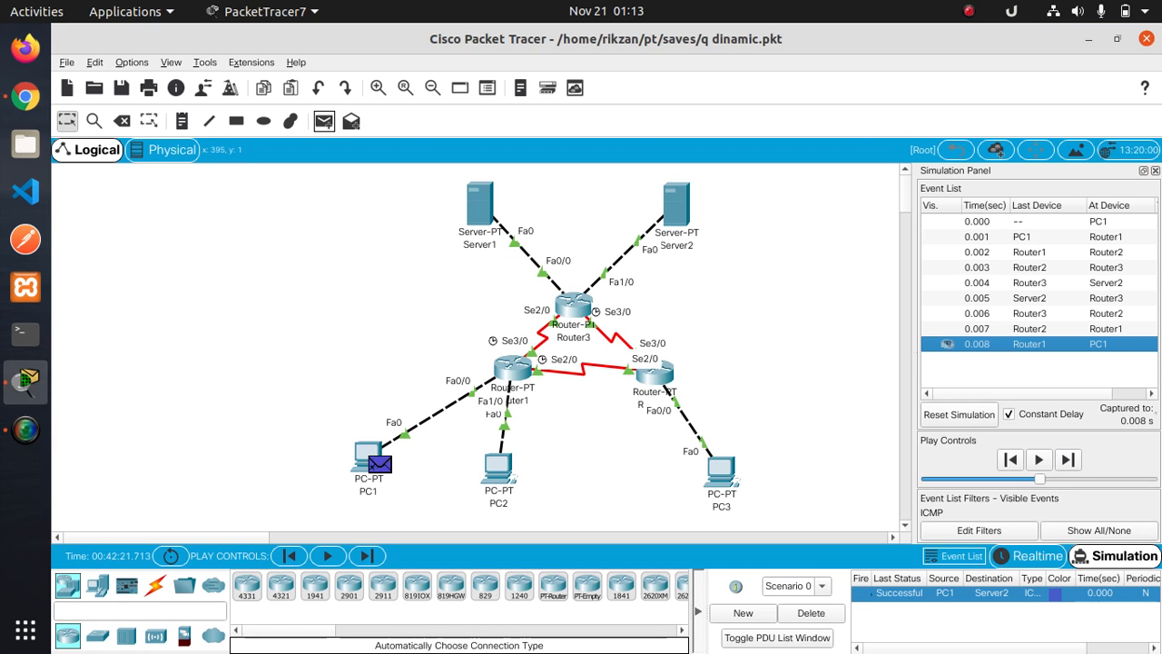
left_click(489, 208)
left_click(676, 204)
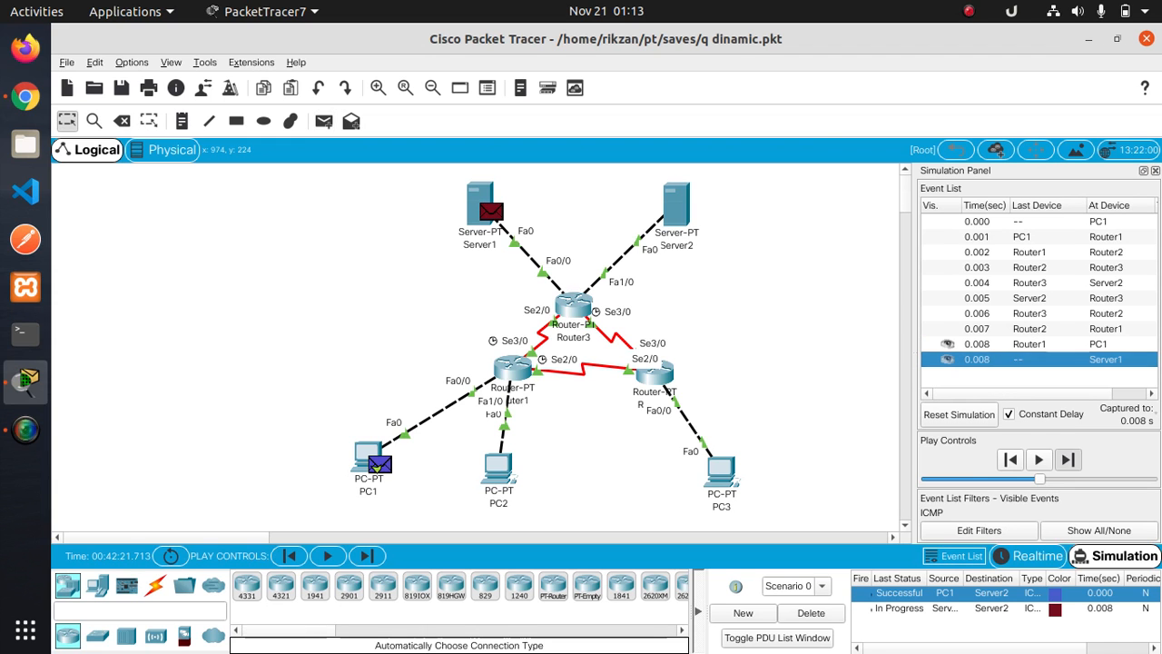
key("alt+c")
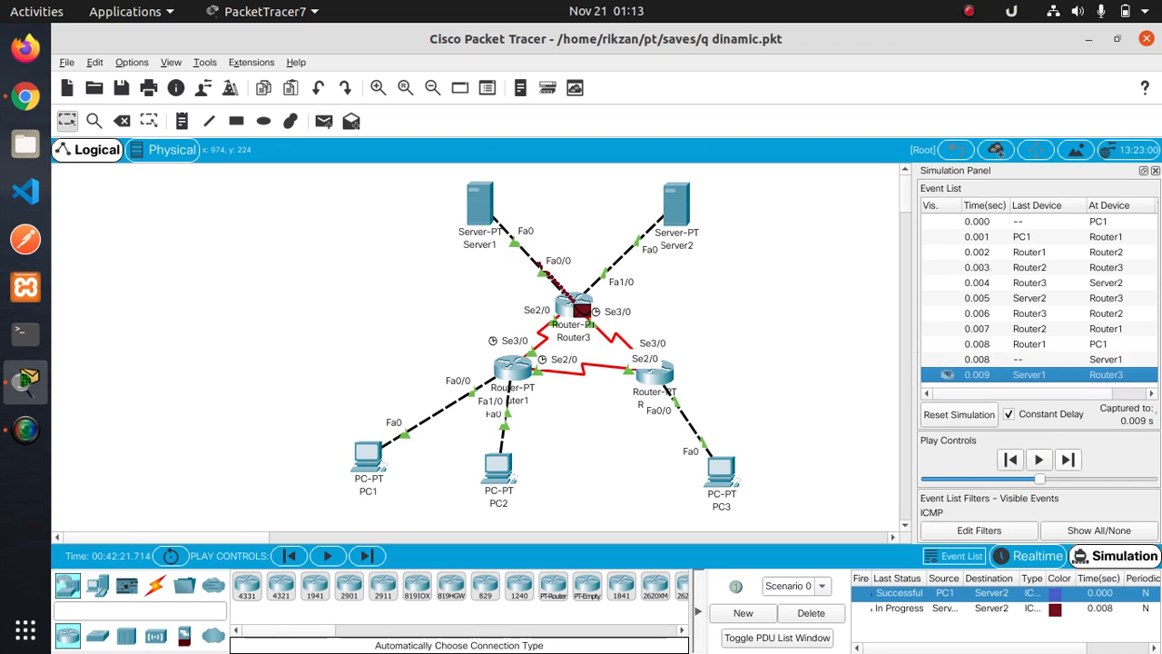
key("alt+c")
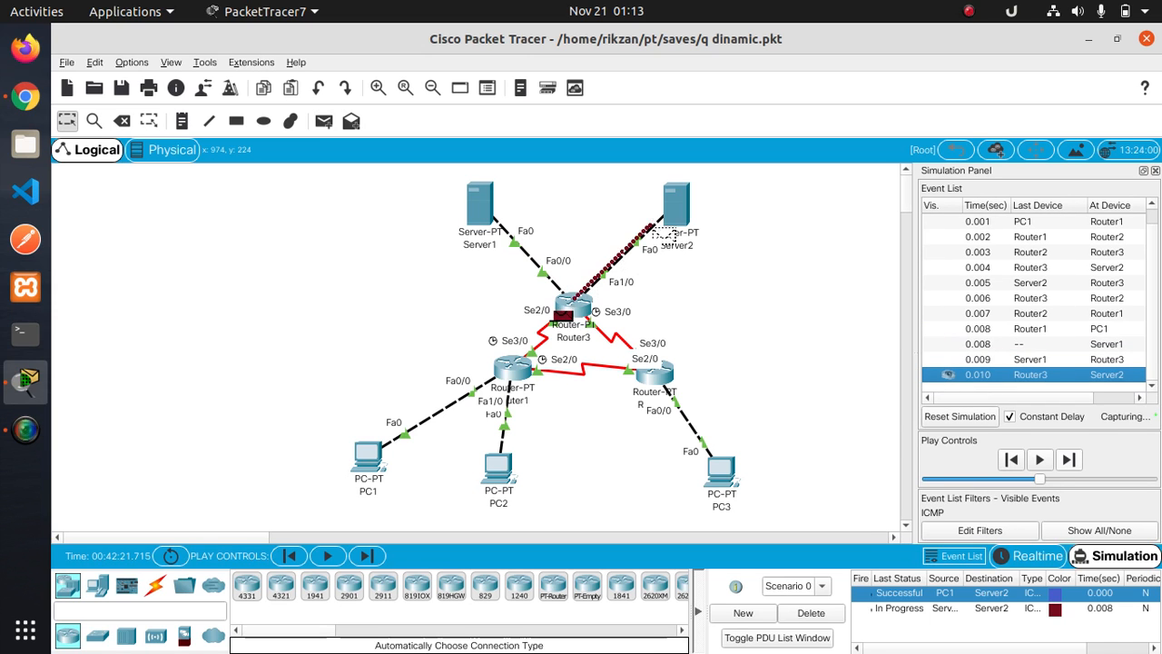
key("alt+c")
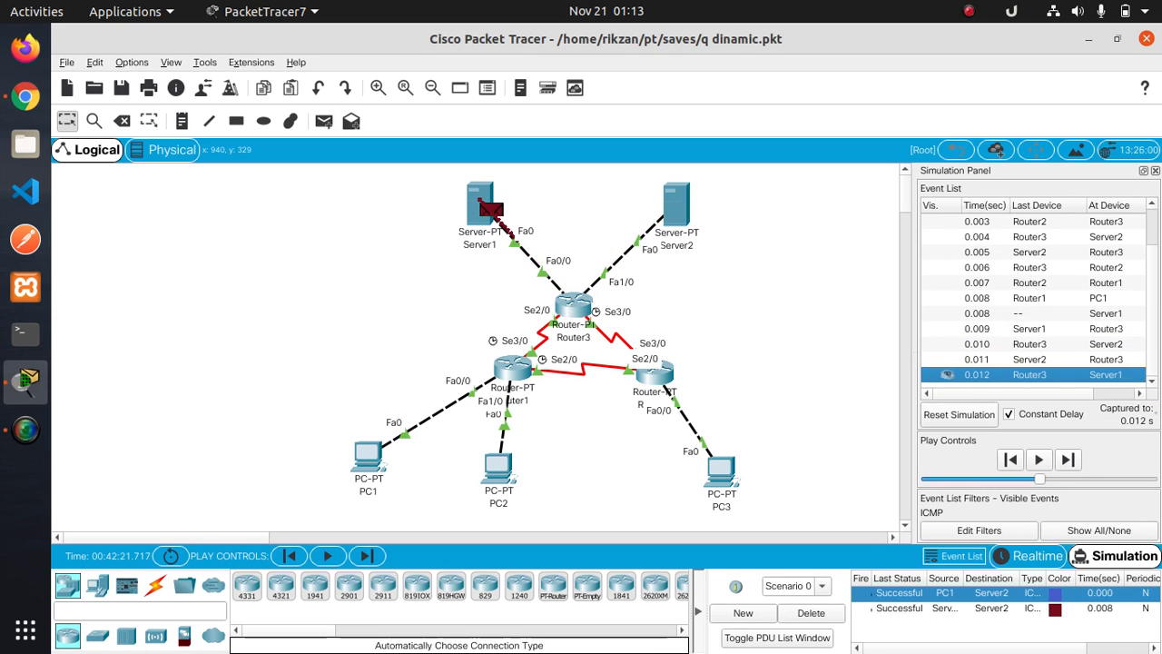
Read instruction 8 in the browser article and switch Packet Tracer back to Realtime mode
key("alt+Tab")
scroll(599, 363, "down", 1)
key("alt+Tab")
key("alt+Tab")
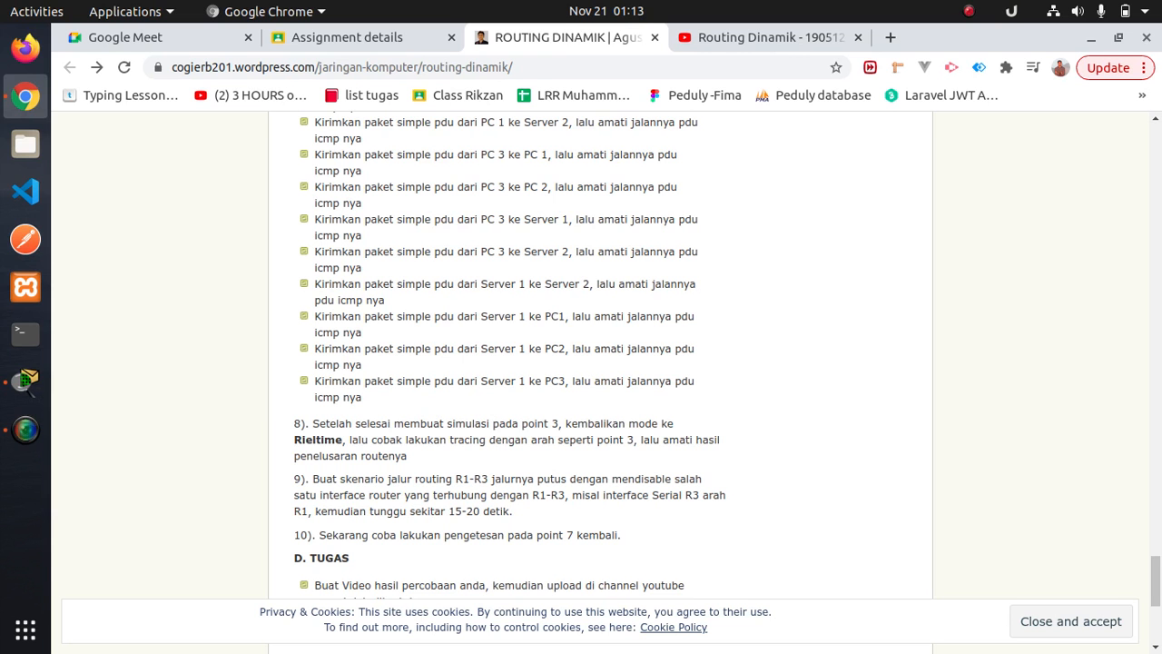
key("alt+Tab")
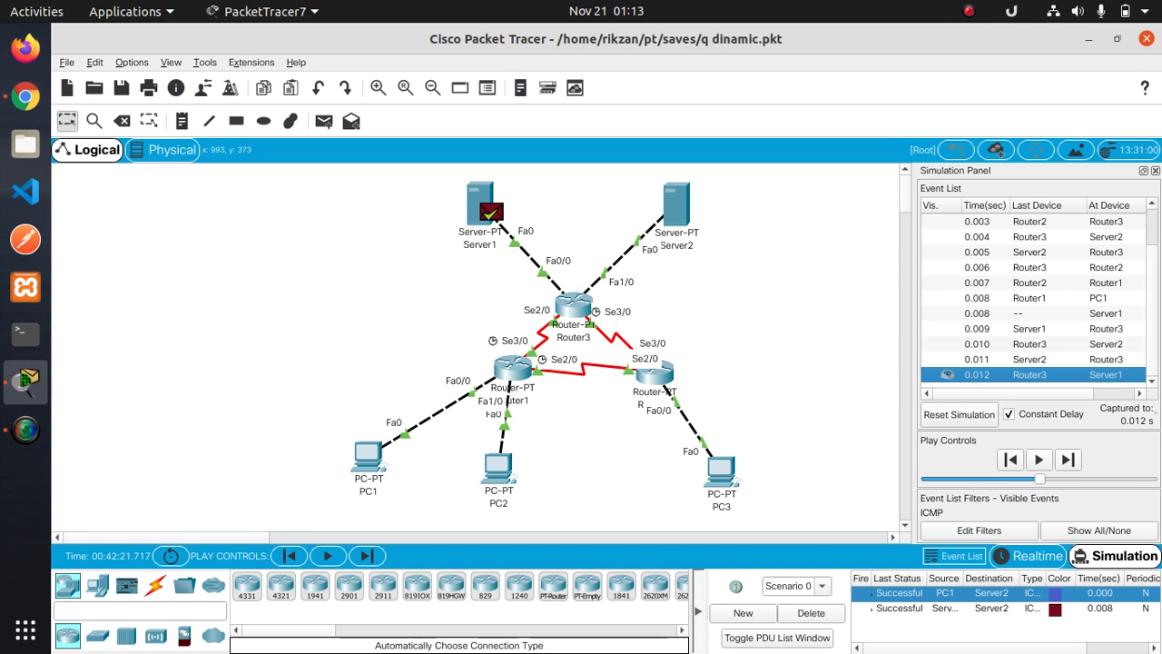
key("shift+r")
Review the browser article's instructions 3 to 8 to see which tracing routes are required, and return to Packet Tracer
key("alt+Tab")
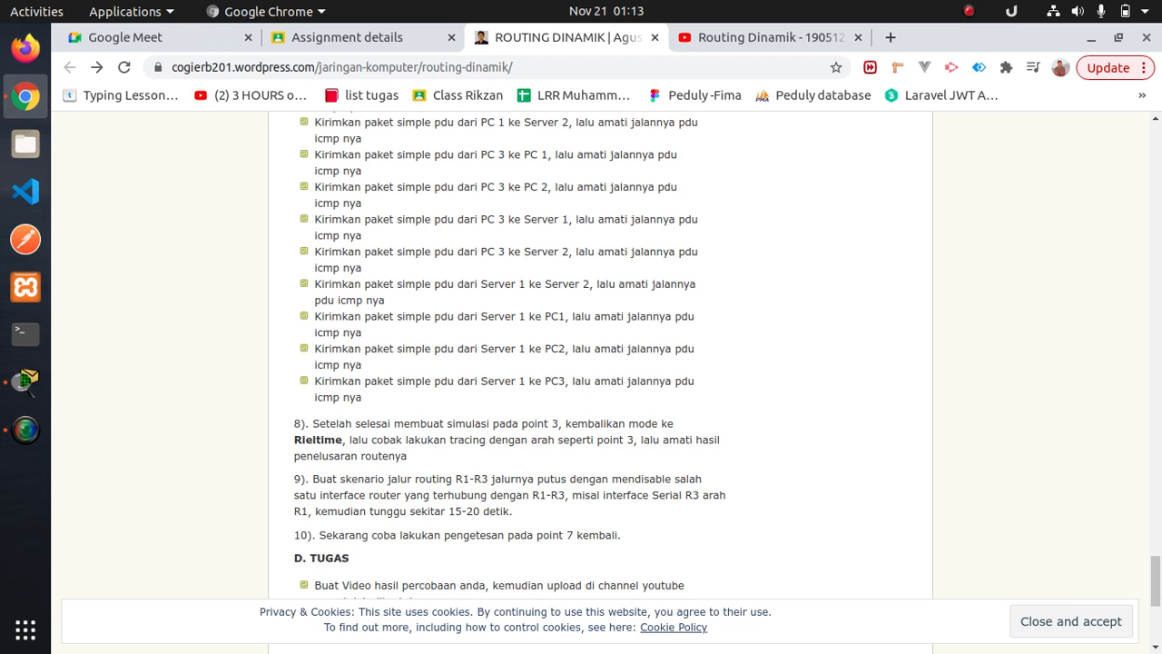
scroll(514, 381, "up", 6)
scroll(514, 381, "down", 2)
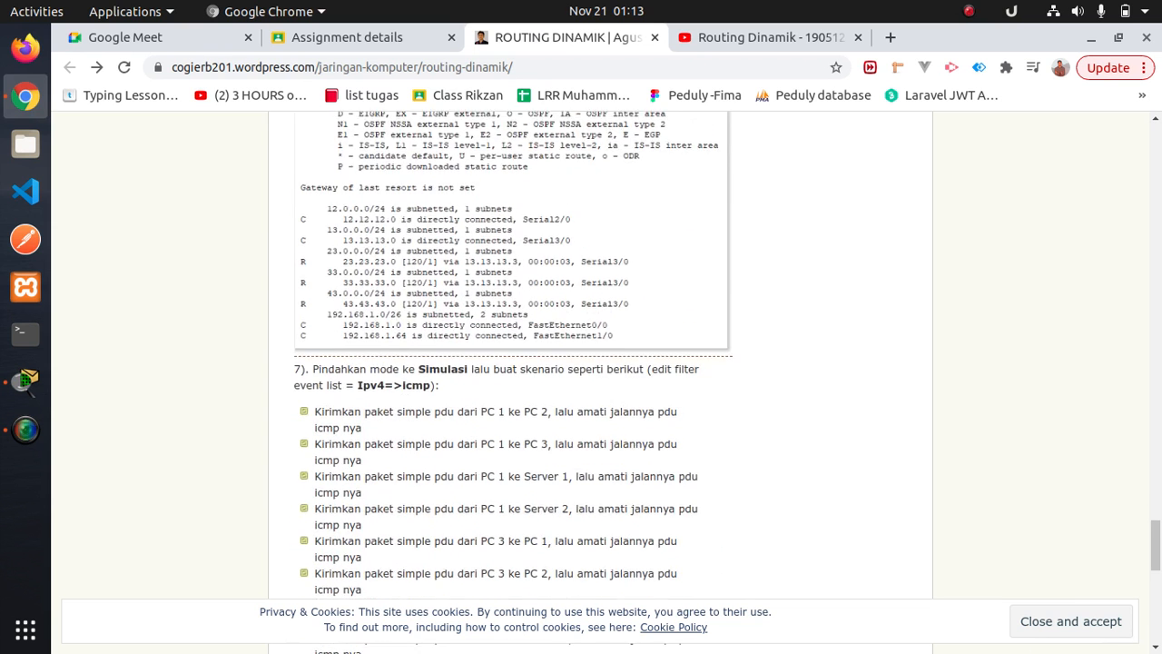
scroll(513, 381, "up", 2)
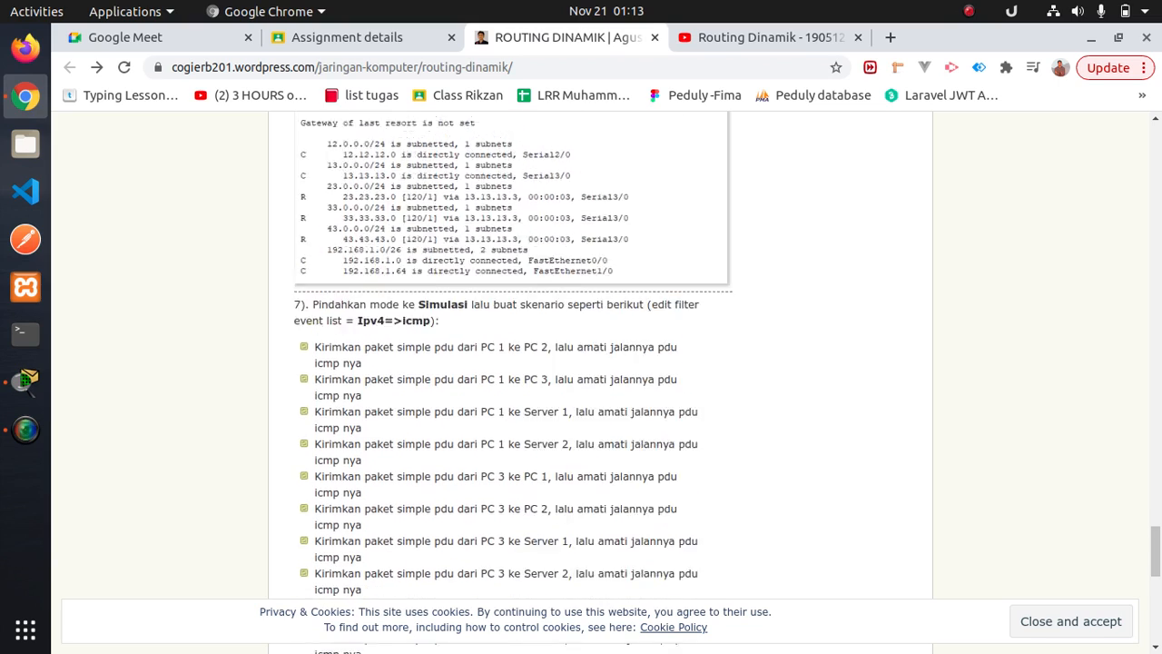
scroll(514, 381, "up", 5)
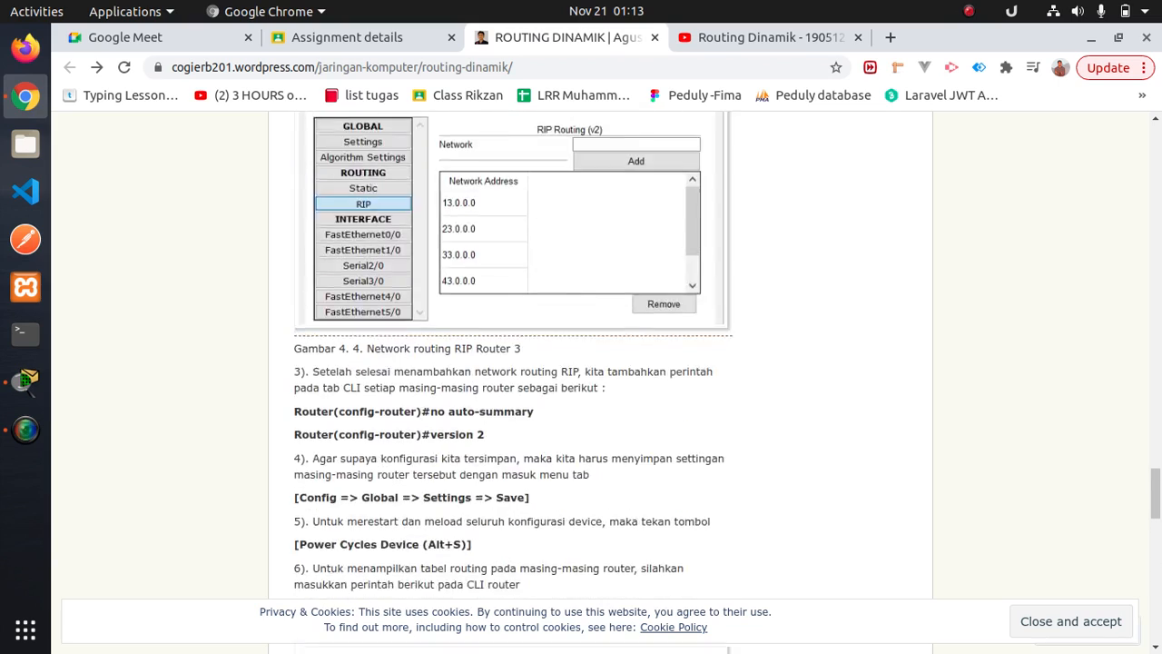
scroll(514, 382, "down", 8)
scroll(514, 381, "down", 1)
scroll(514, 382, "up", 1)
scroll(514, 382, "down", 1)
scroll(514, 382, "down", 1)
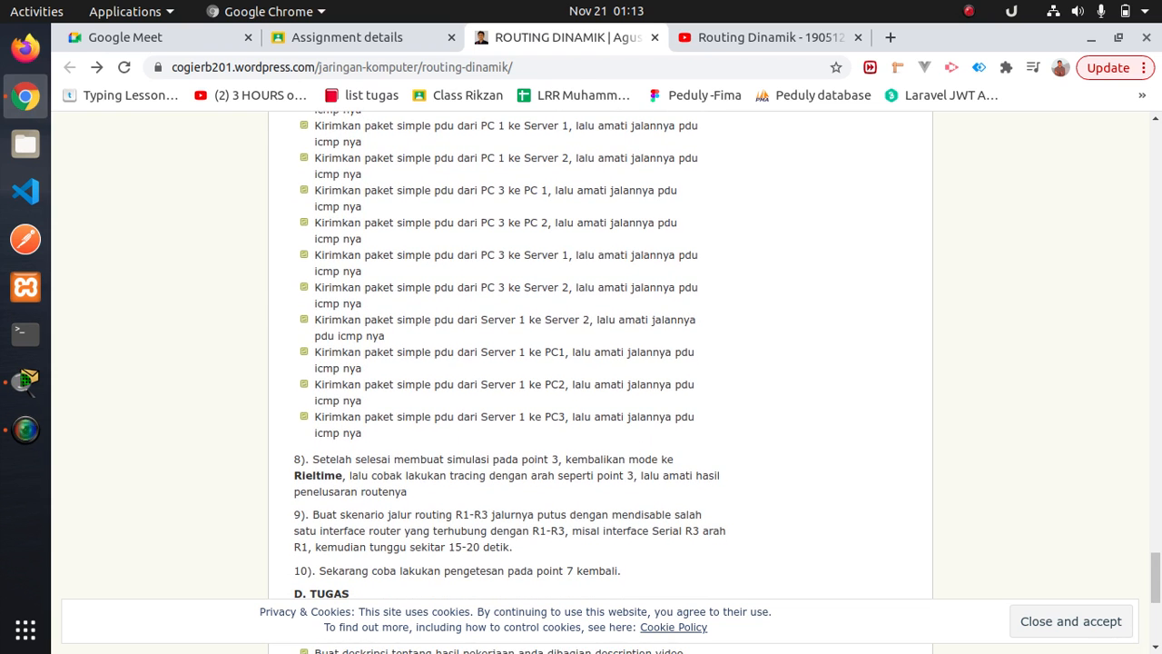
key("alt+Tab")
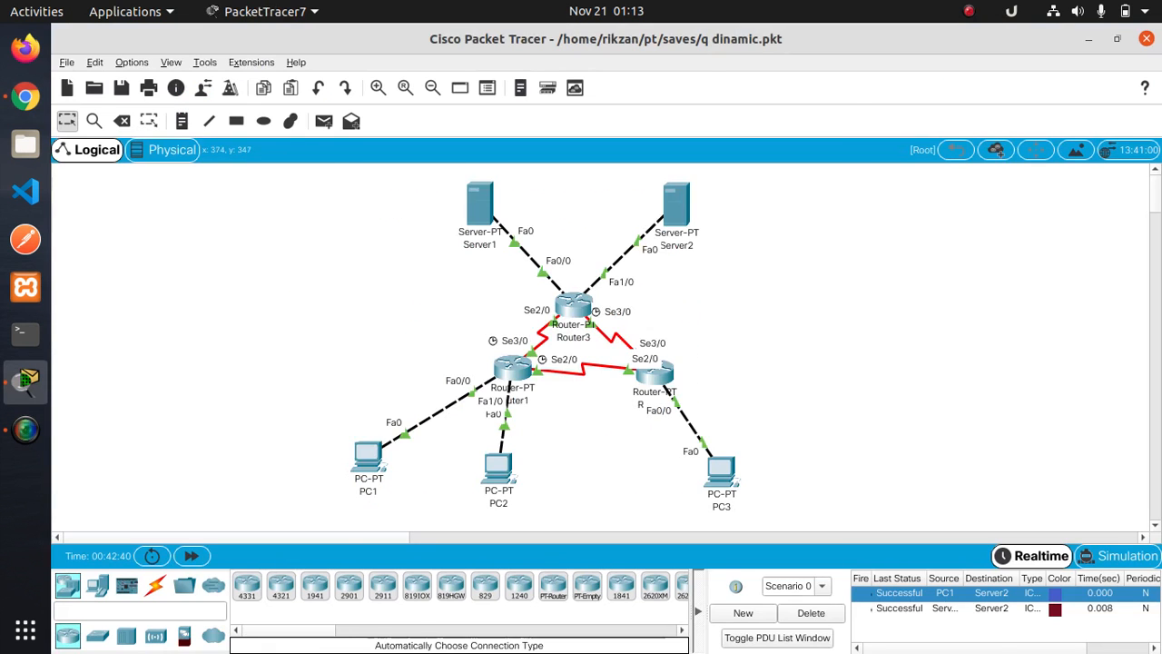
Open the Command Prompt on PC1
left_click(367, 456)
left_click(507, 139)
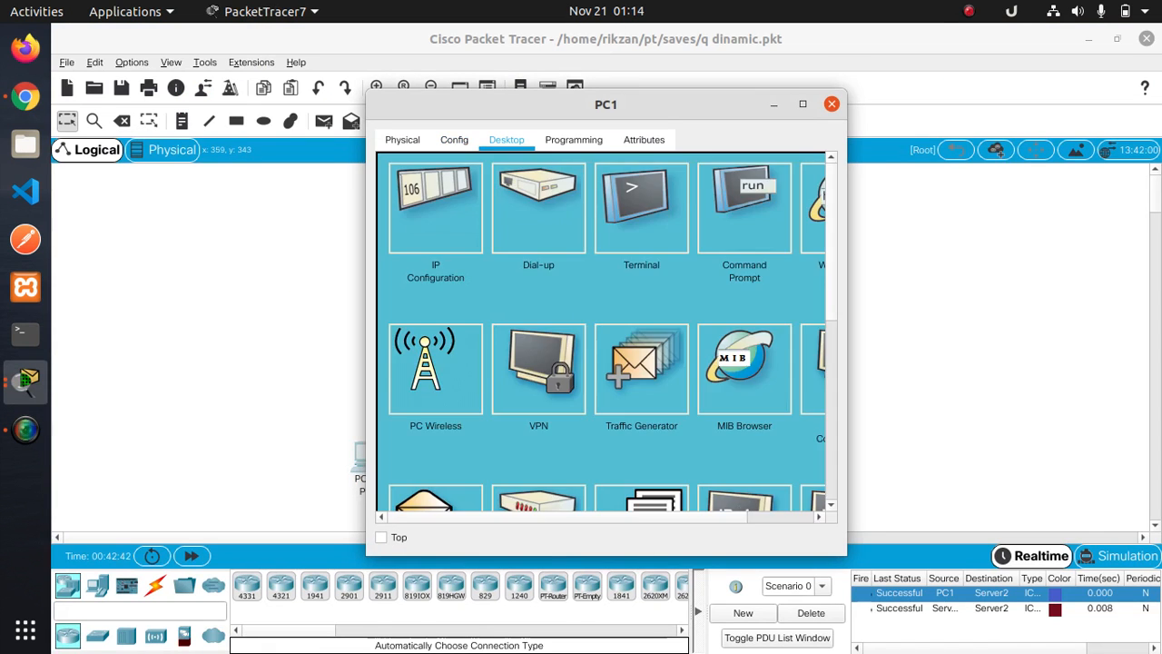
left_click(642, 195)
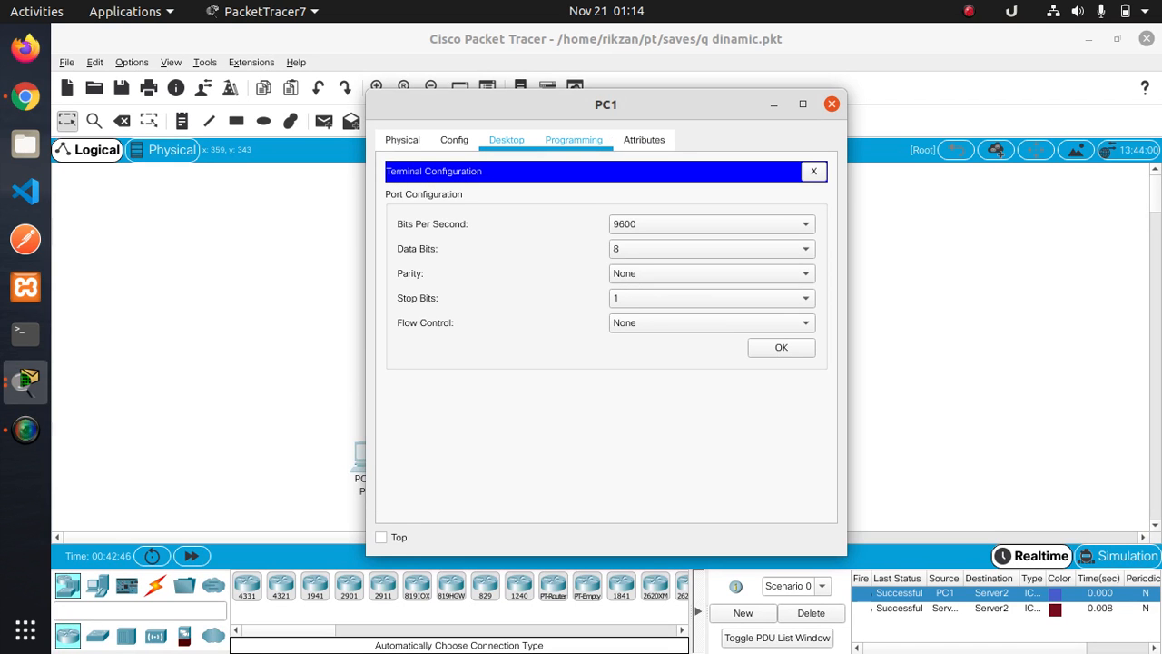
left_click(506, 139)
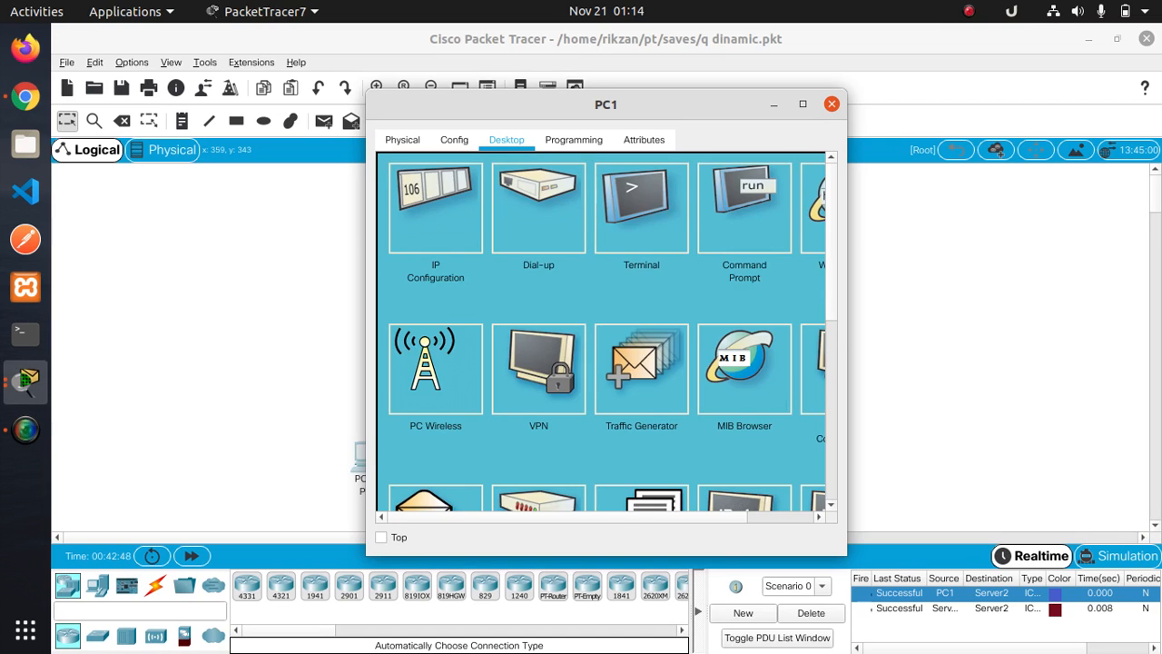
left_click(745, 208)
left_click(832, 103)
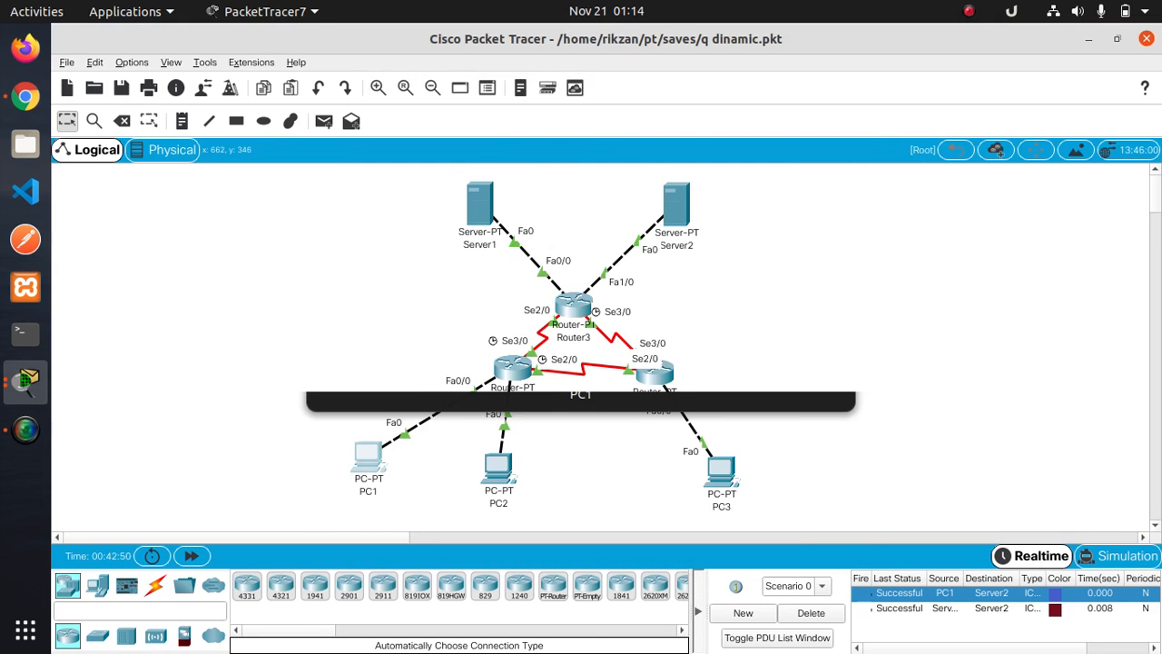
Recheck the tracing instruction in the browser article and try the command tracer 33.33.33.1 in PC1's Command Prompt
key("alt+Tab")
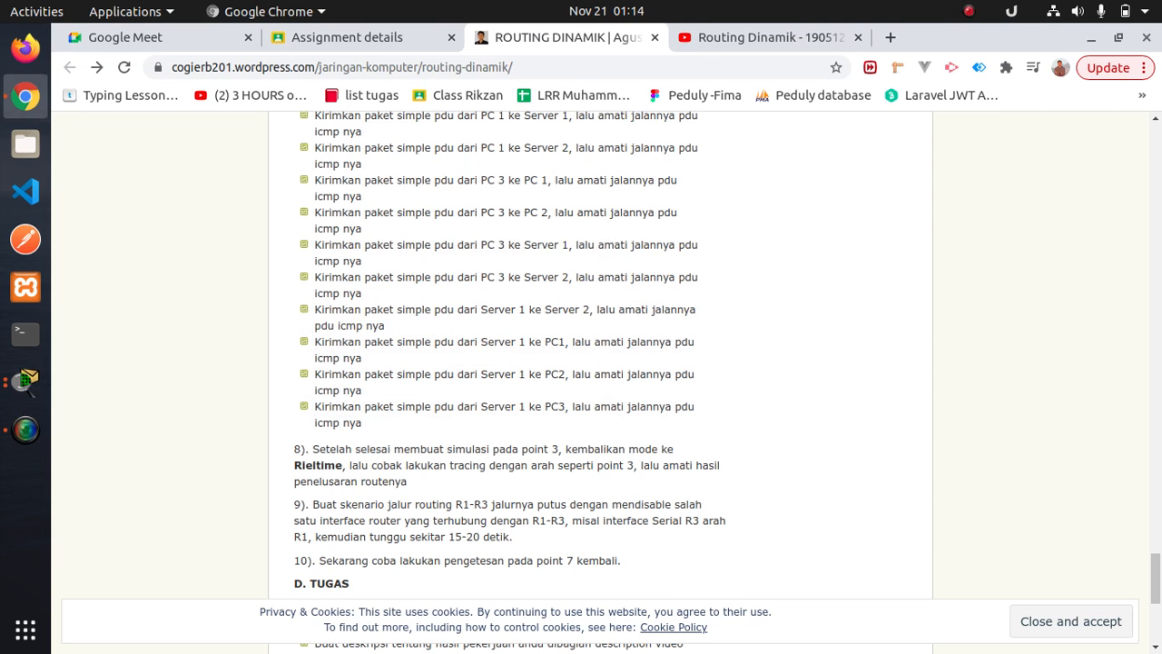
key("alt+Tab")
key("alt+Tab")
key("Tab")
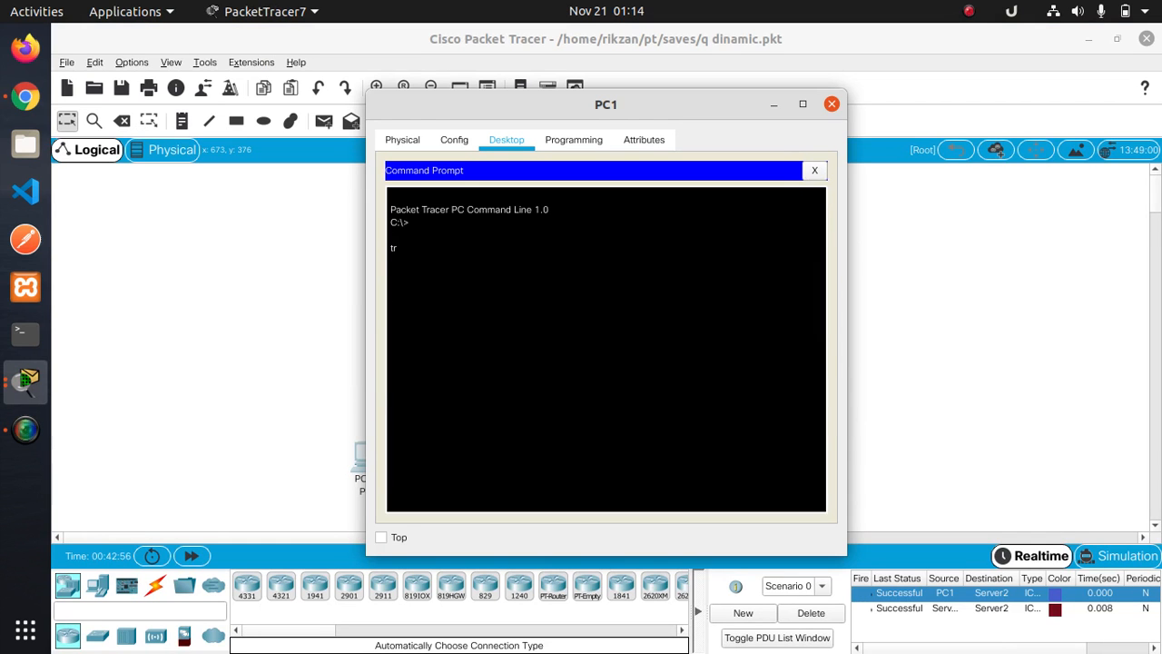
type("tracer 33.33.33.1")
key("Return")
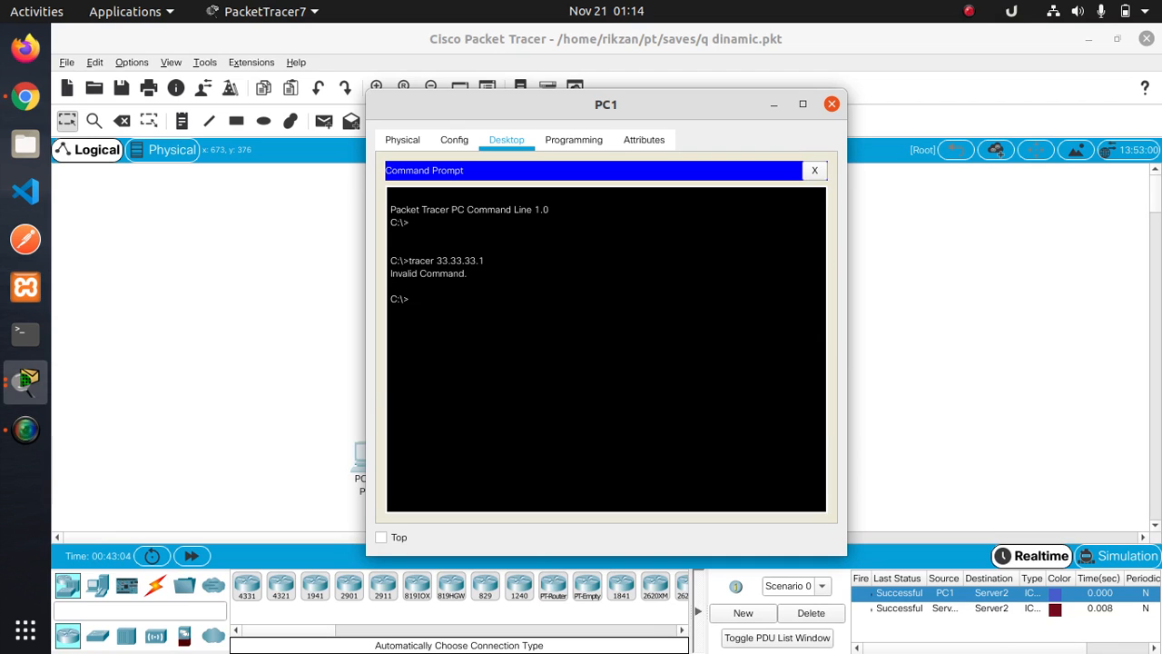
Try to trace the route to 33.33.33.1 from PC1 using the commands tracing and trace
key("Up")
key("Left")
key("BackSpace")
key("BackSpace")
key("BackSpace")
type("ing")
key("Return")
key("Up")
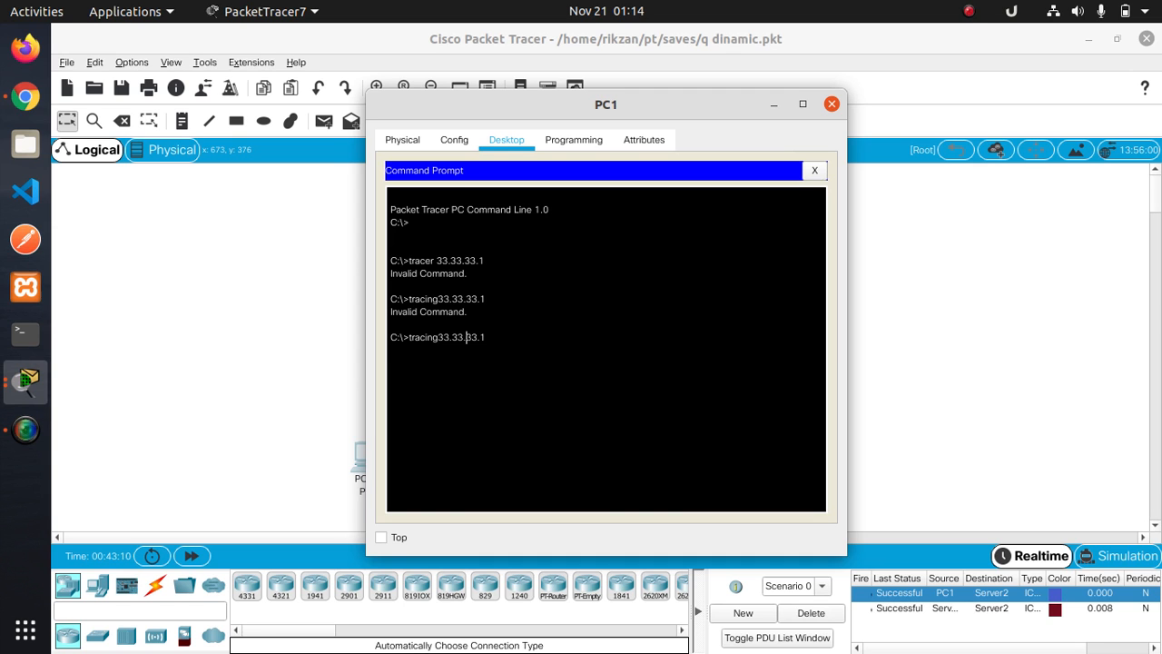
key("Return")
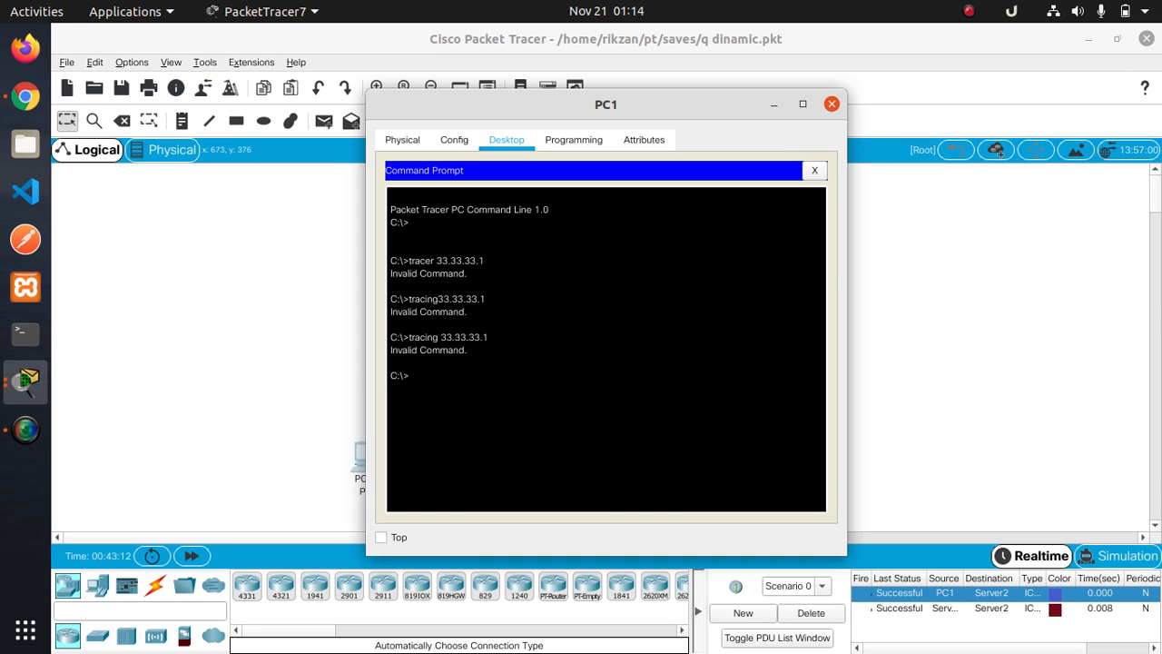
type("trace 33.33.33.1")
key("Return")
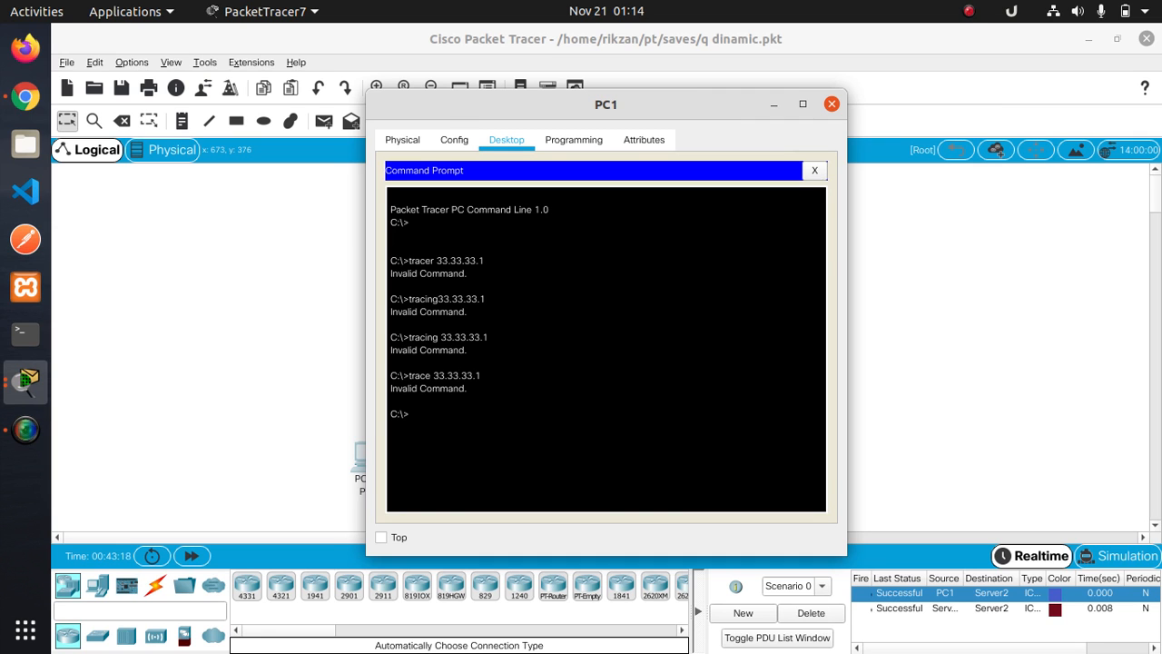
Examine the browser article's instructions 7 to 10 on PDU scenarios, route tracing and disabling the R1-R3 interface, comparing them with the Packet Tracer topology
key("alt+Tab")
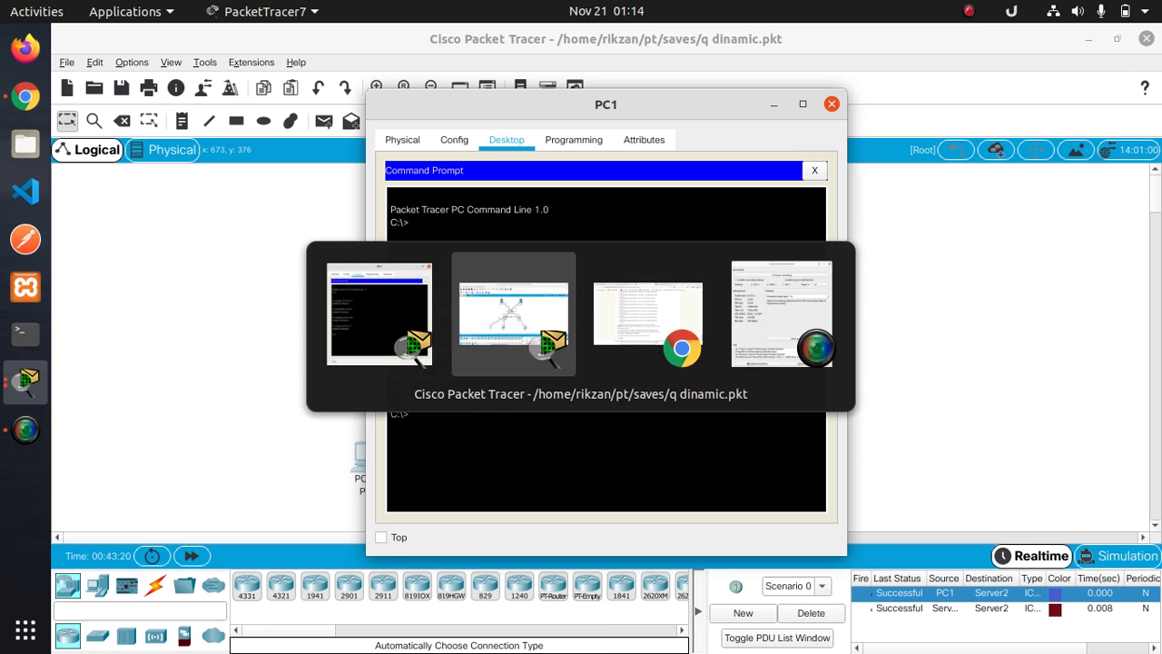
key("alt+Tab")
key("Tab")
scroll(581, 363, "down", 3)
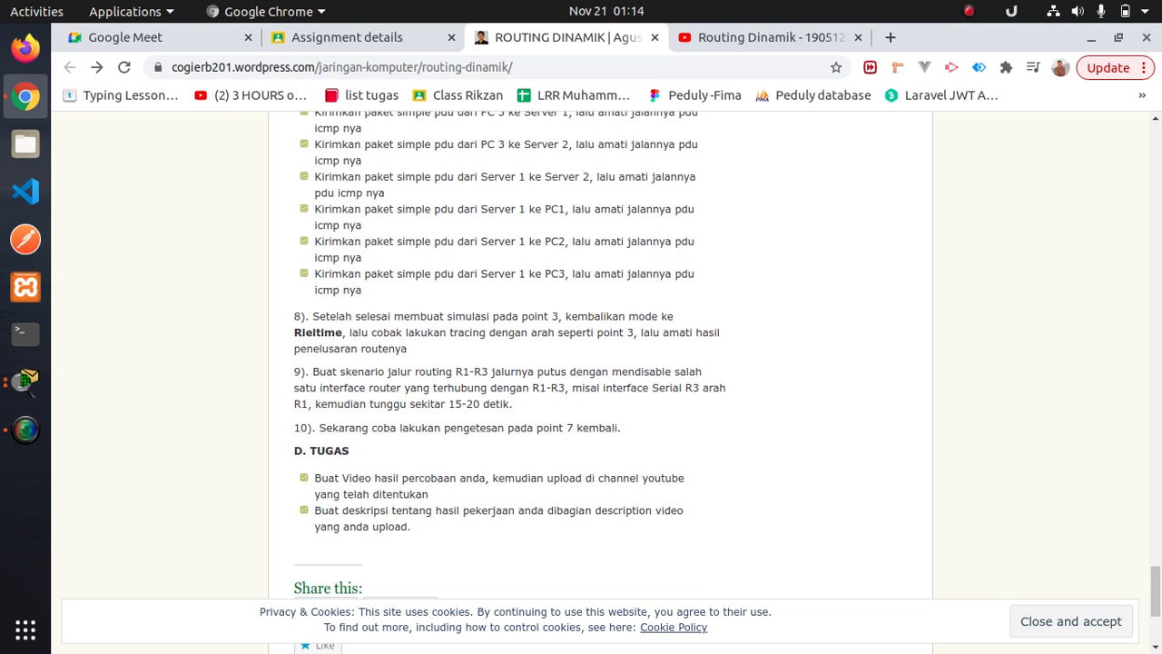
scroll(508, 354, "down", 2)
scroll(508, 354, "up", 10)
scroll(508, 354, "down", 4)
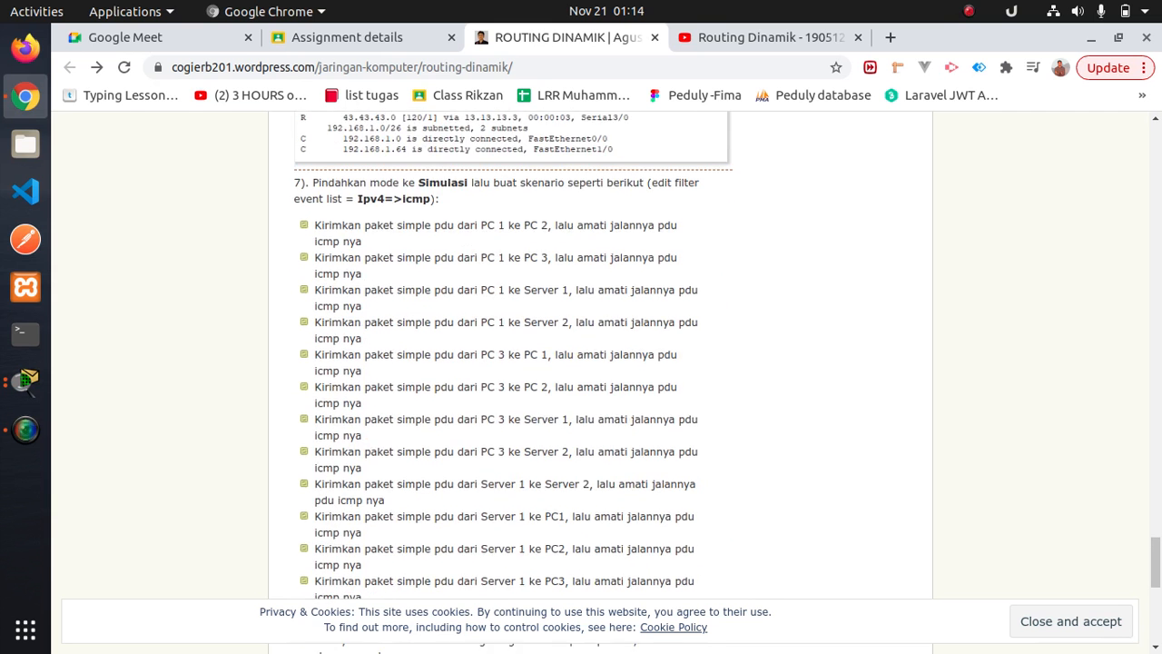
scroll(510, 356, "down", 3)
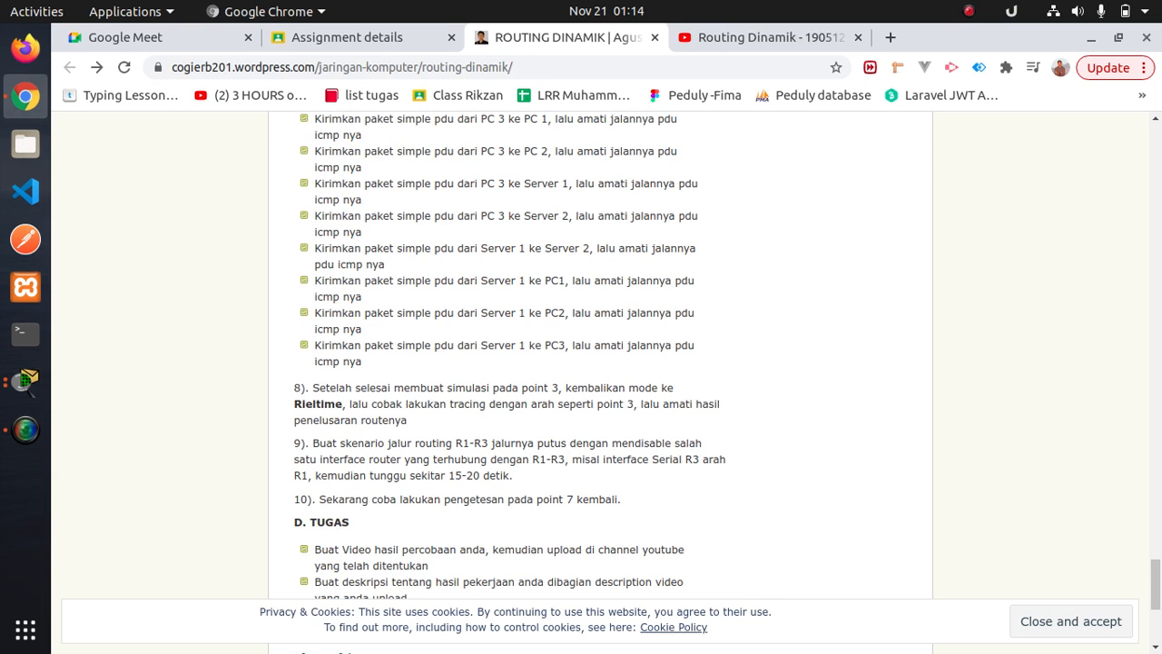
key("alt+Tab")
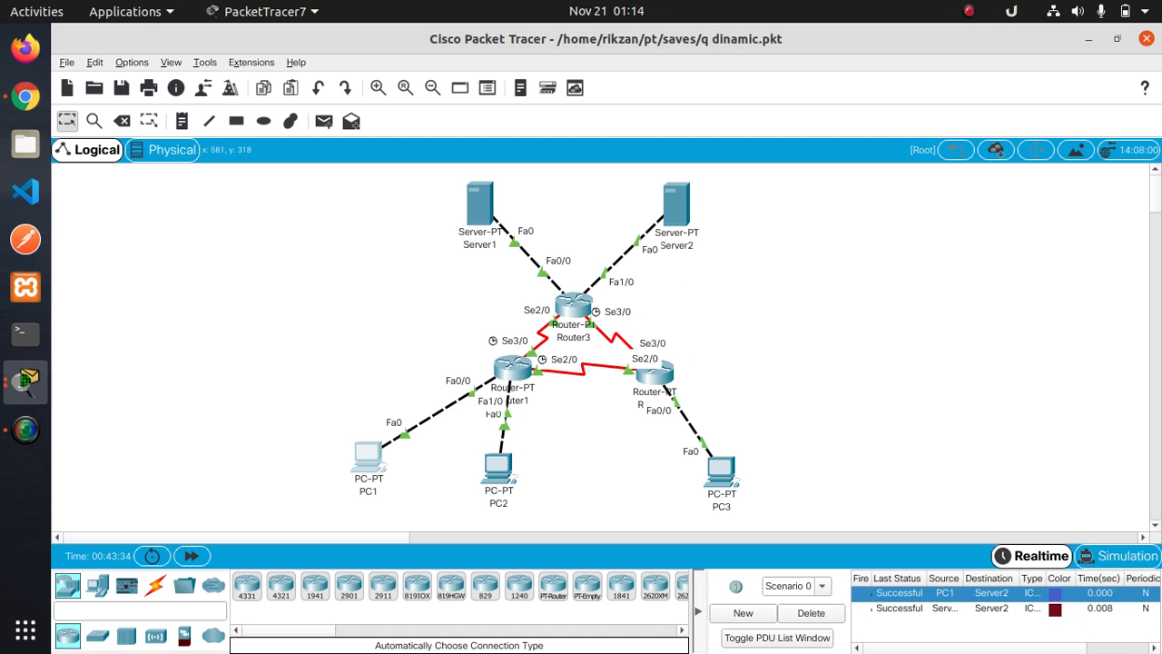
key("alt+Tab")
scroll(508, 381, "down", 1)
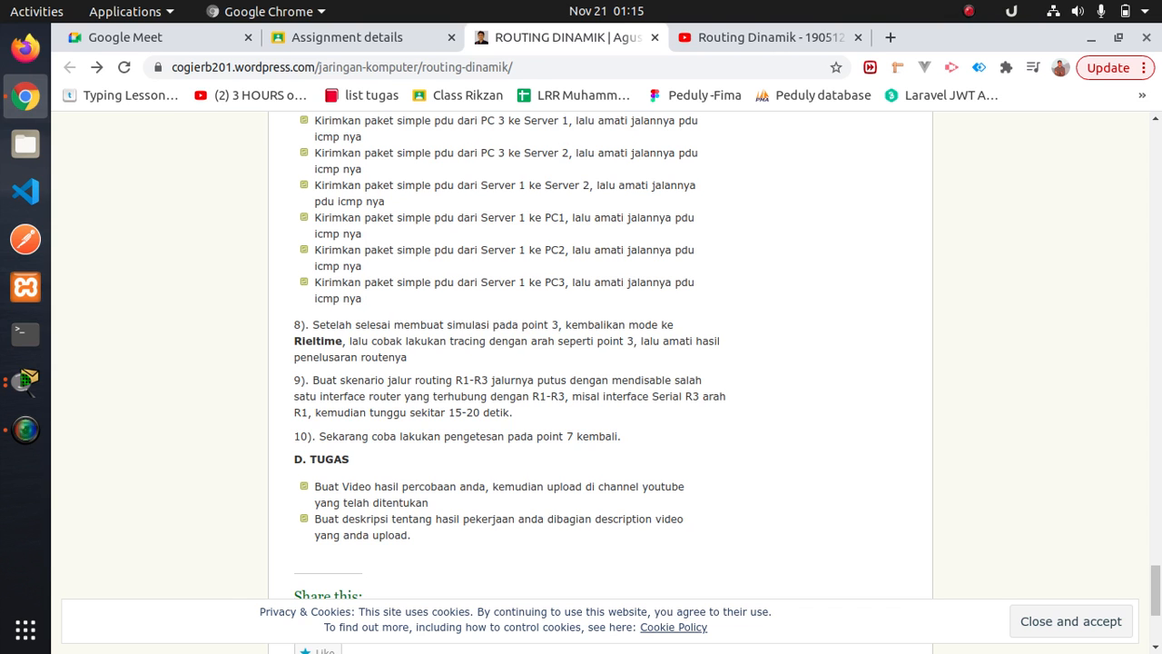
key("alt+Tab")
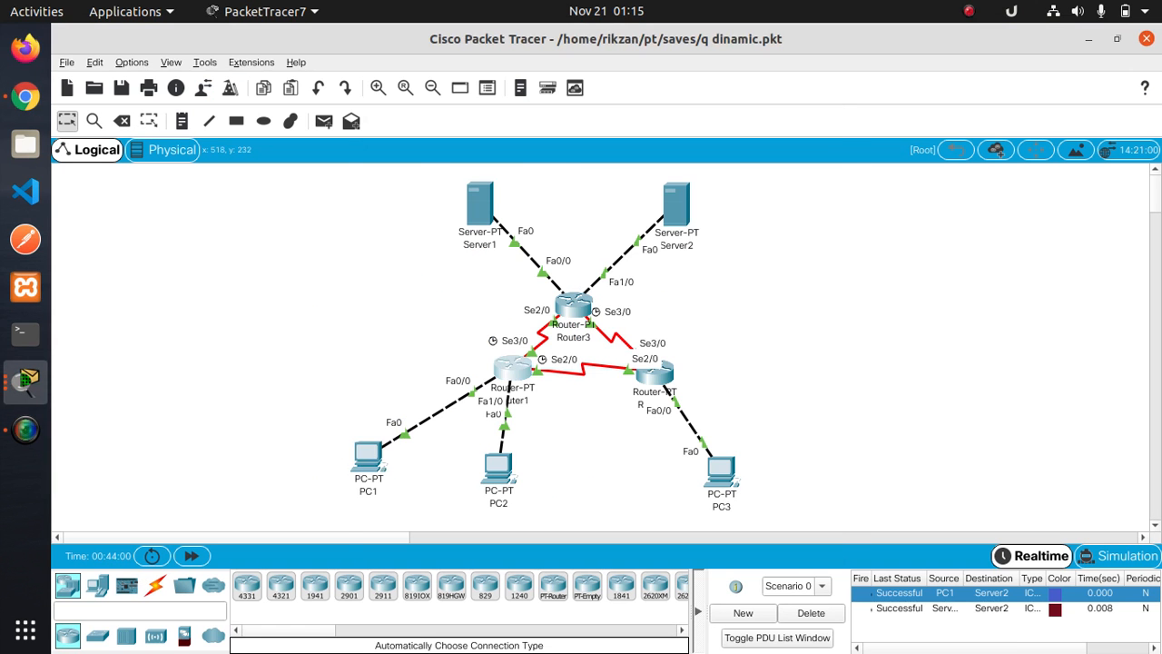
Disable Router1's Serial3/0 interface to break the R1-R3 link
left_click(511, 369)
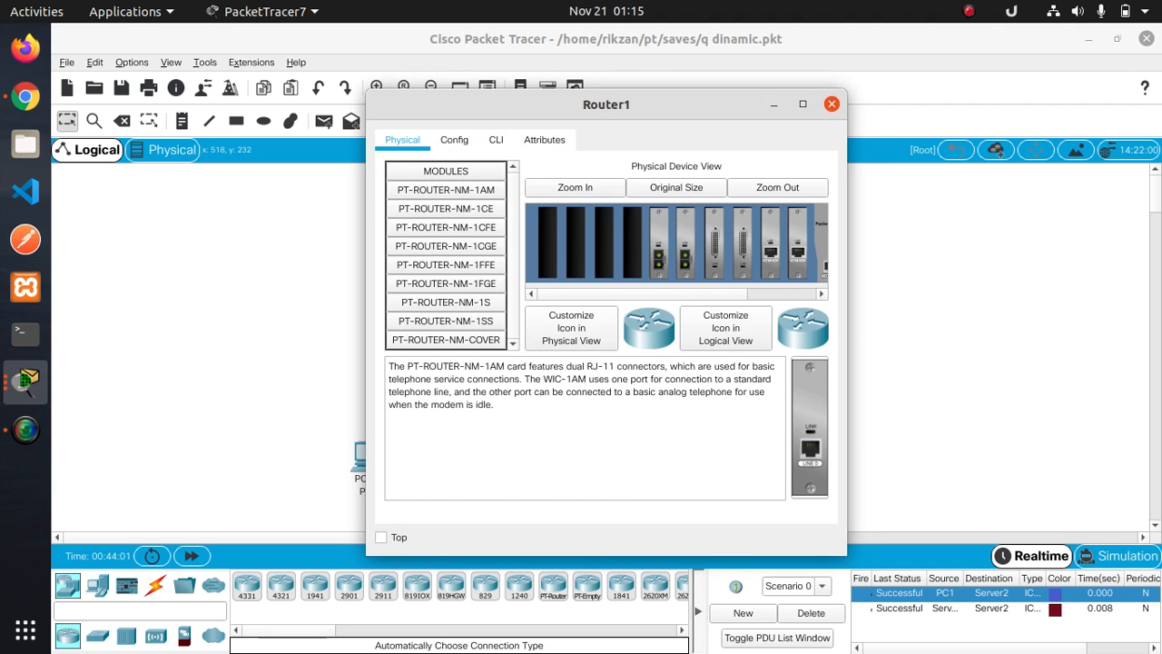
left_click(454, 140)
left_click(431, 339)
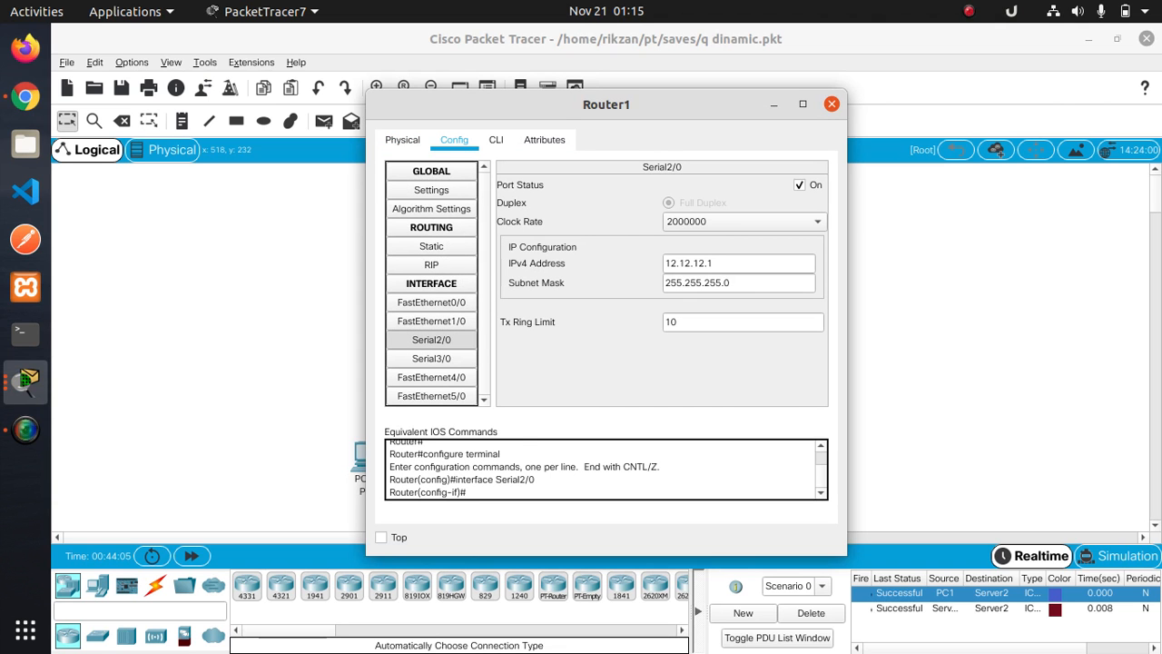
left_click(431, 358)
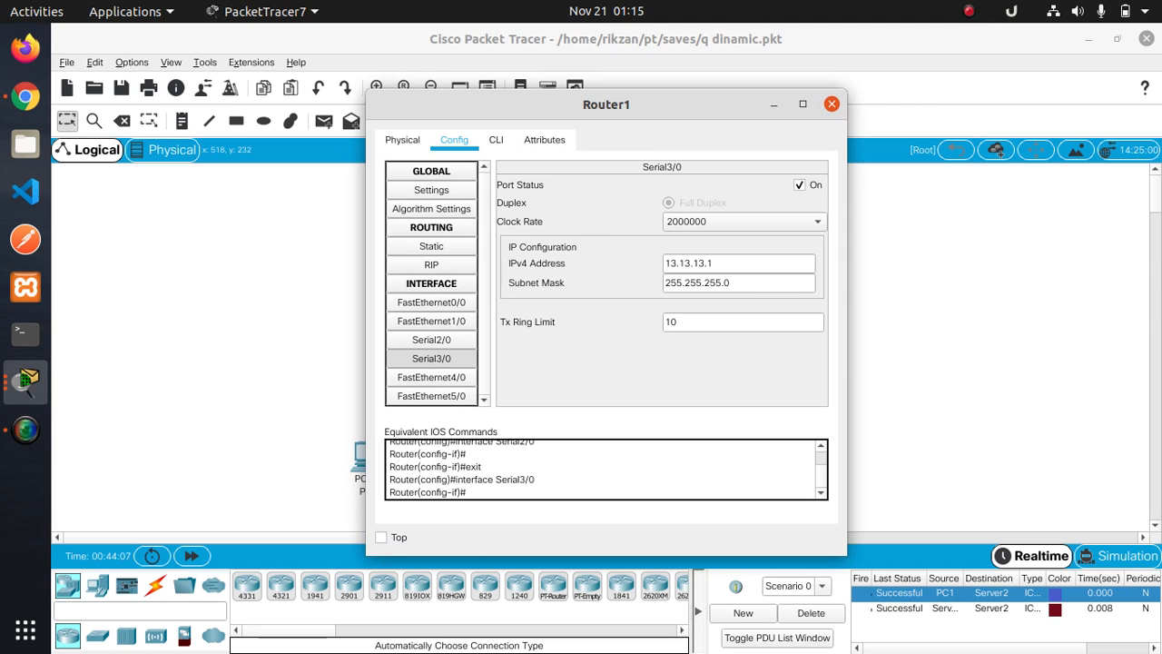
left_click(832, 103)
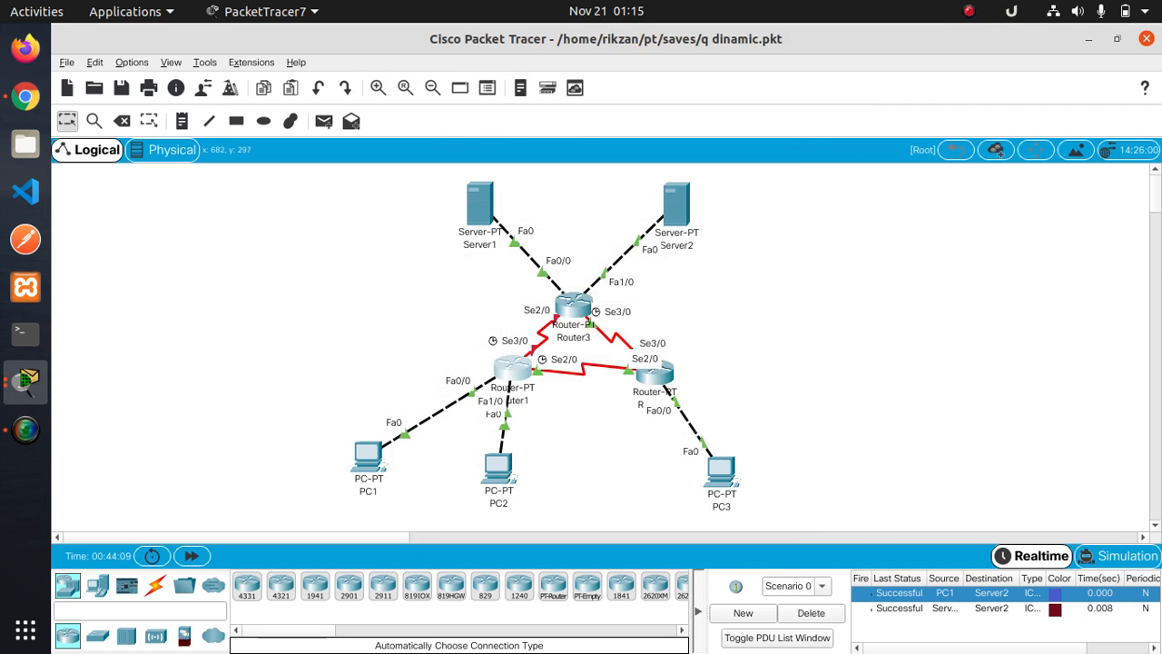
Examine the browser article's instructions 7 to 10 on the simple PDU scenarios and the R1-R3 link failure test
key("alt+Tab")
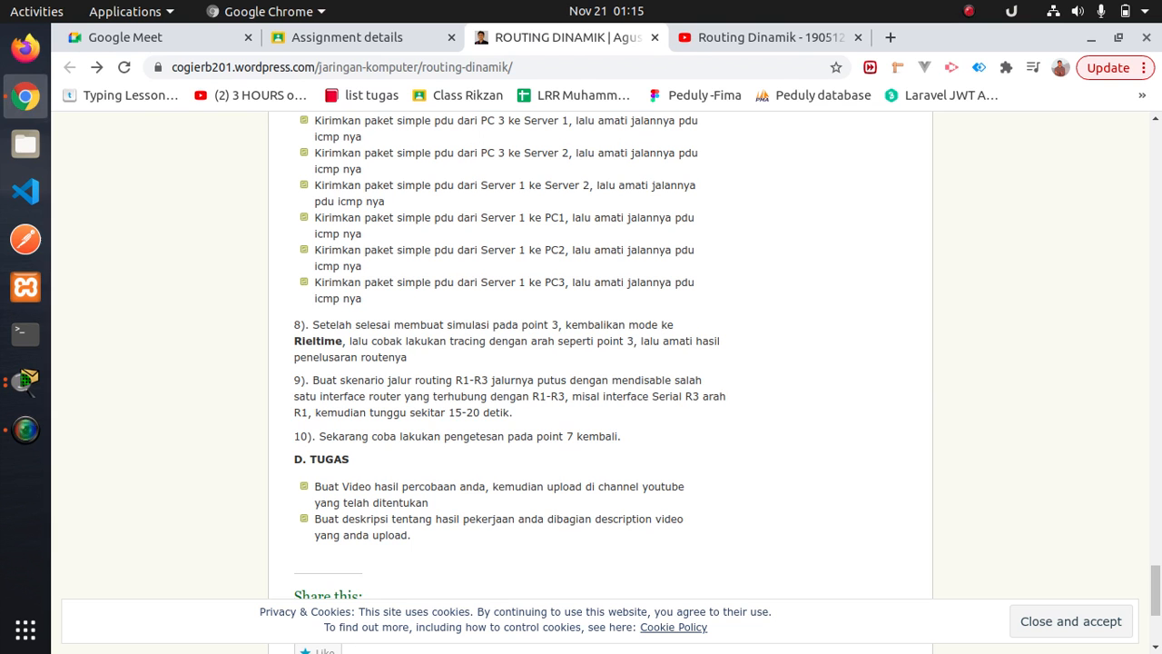
key("alt+Tab")
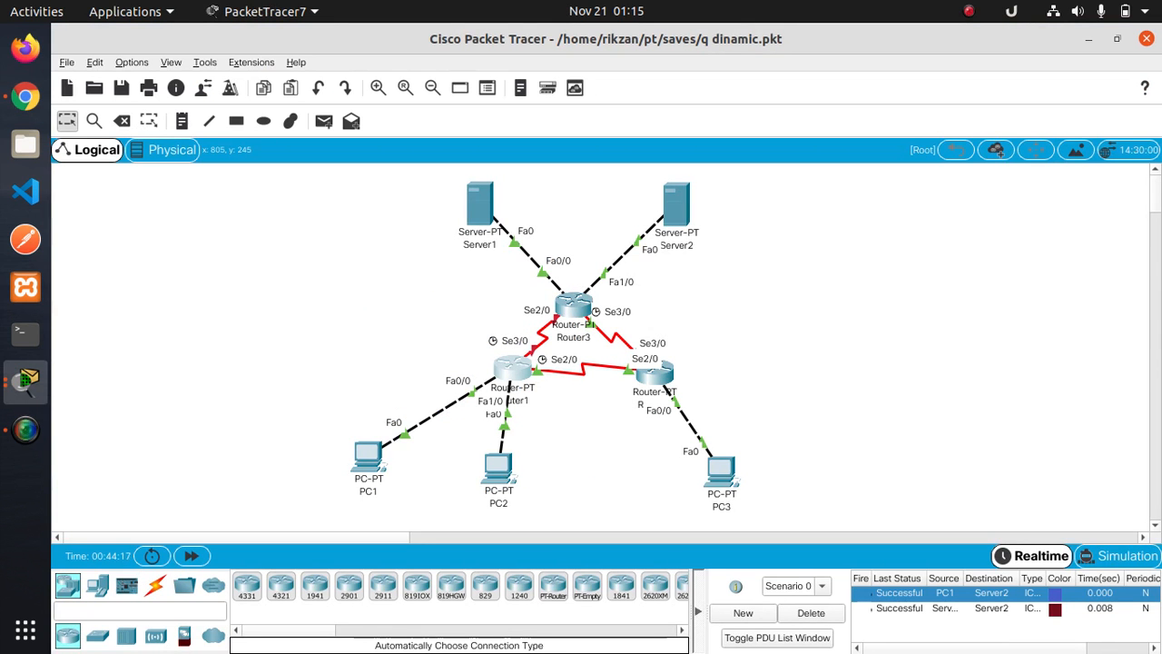
key("alt+Tab")
scroll(599, 354, "up", 5)
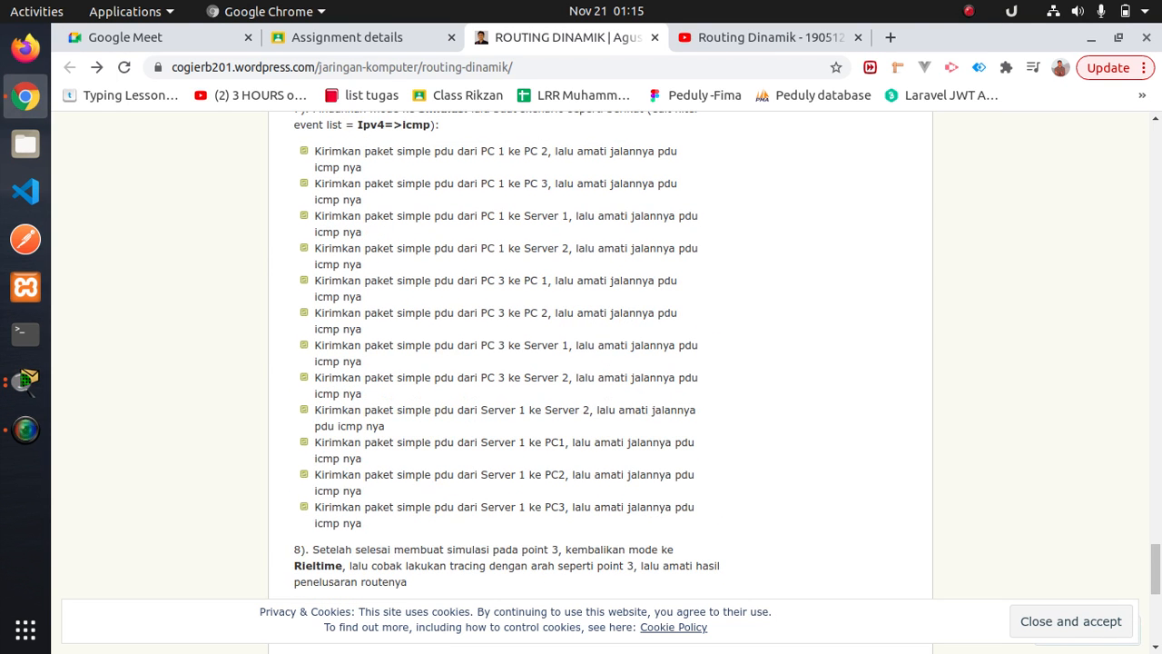
scroll(599, 354, "down", 6)
scroll(599, 354, "up", 5)
scroll(599, 354, "down", 1)
key("alt+Tab")
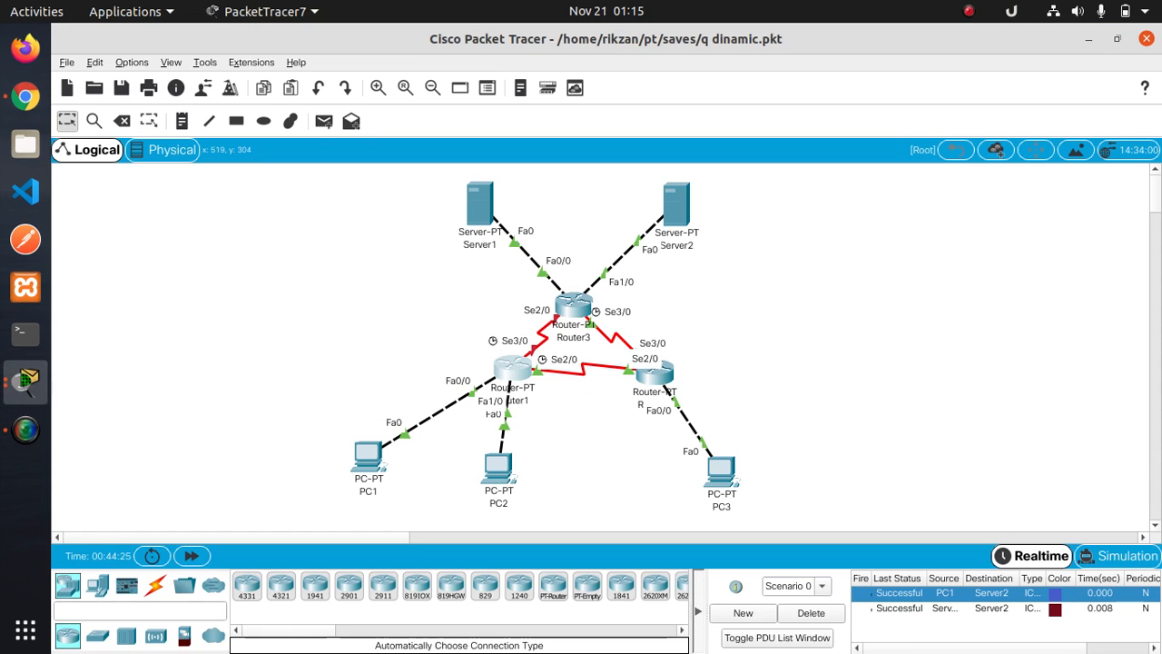
Check the PDU scenario list in the browser article and send a simple PDU from PC3 to Server1 in Realtime mode
left_click(324, 120)
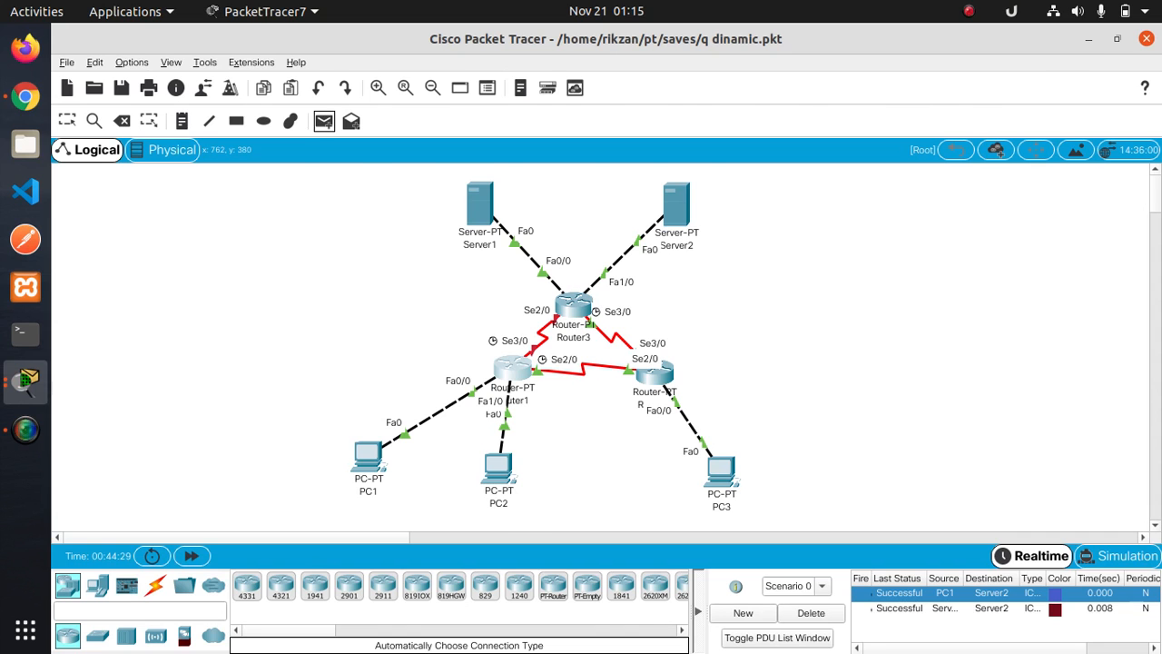
key("alt+Tab")
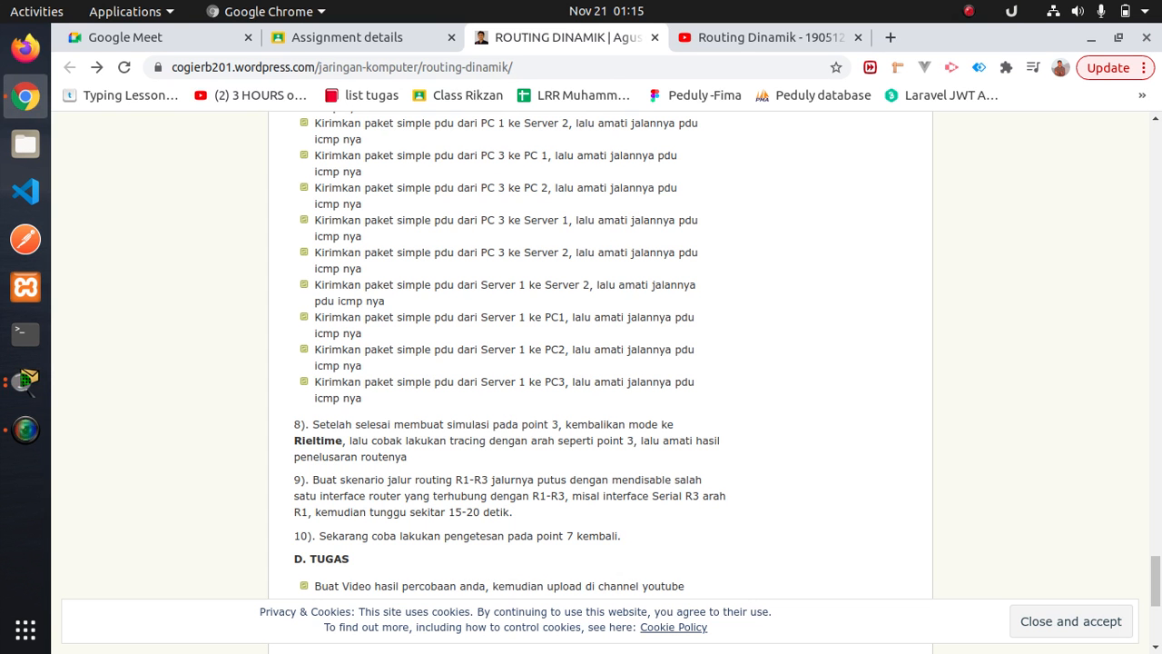
scroll(599, 354, "up", 3)
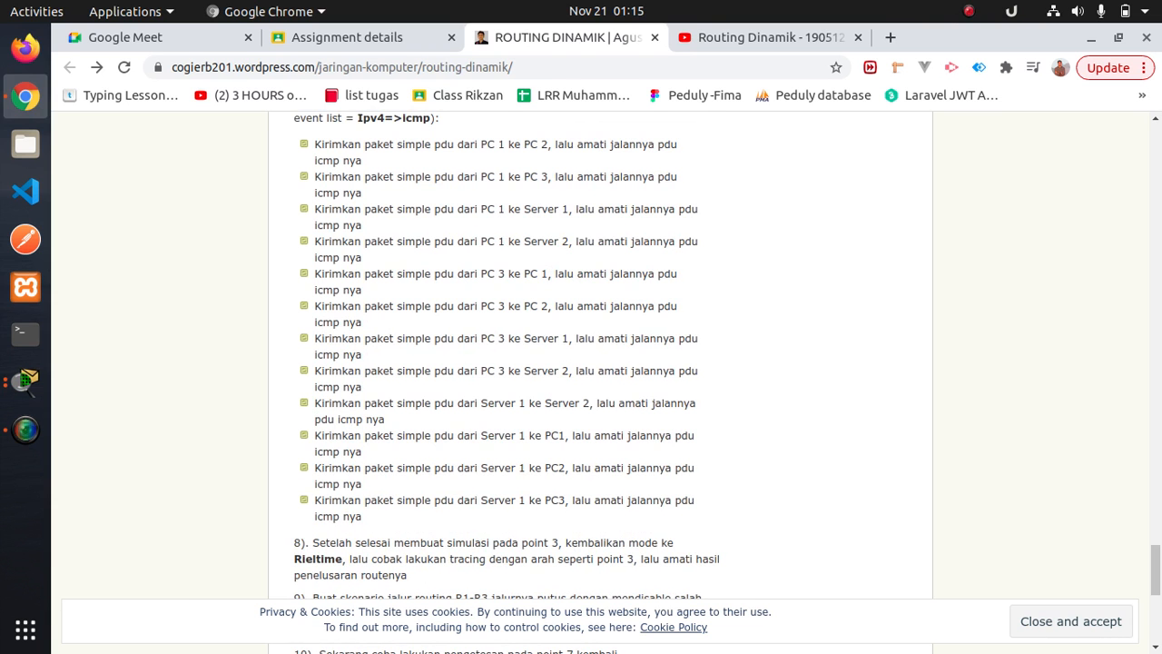
key("alt+Tab")
left_click(721, 470)
left_click(479, 204)
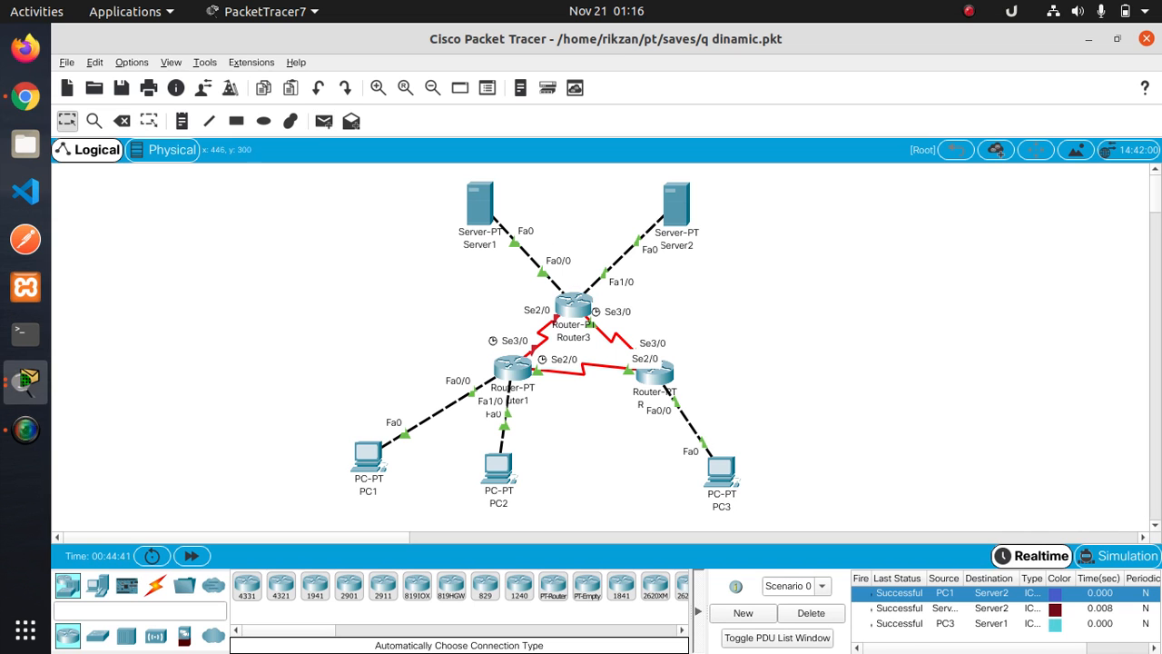
Switch to Simulation mode and delete all PDUs of Scenario 0
key("shift+s")
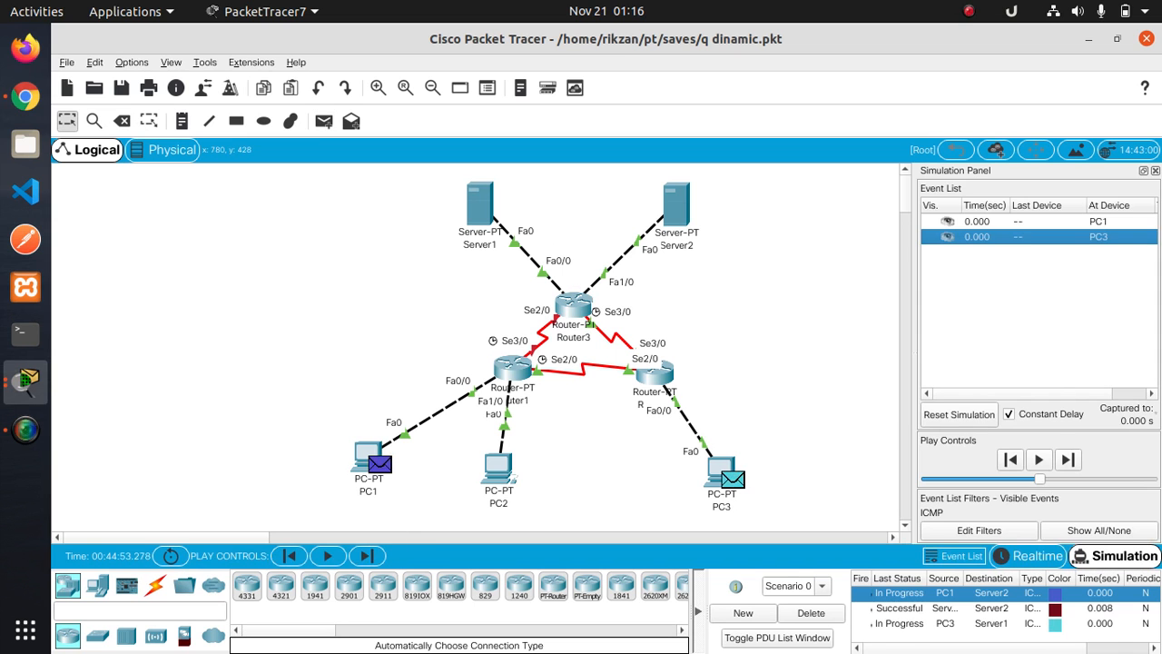
left_click(811, 612)
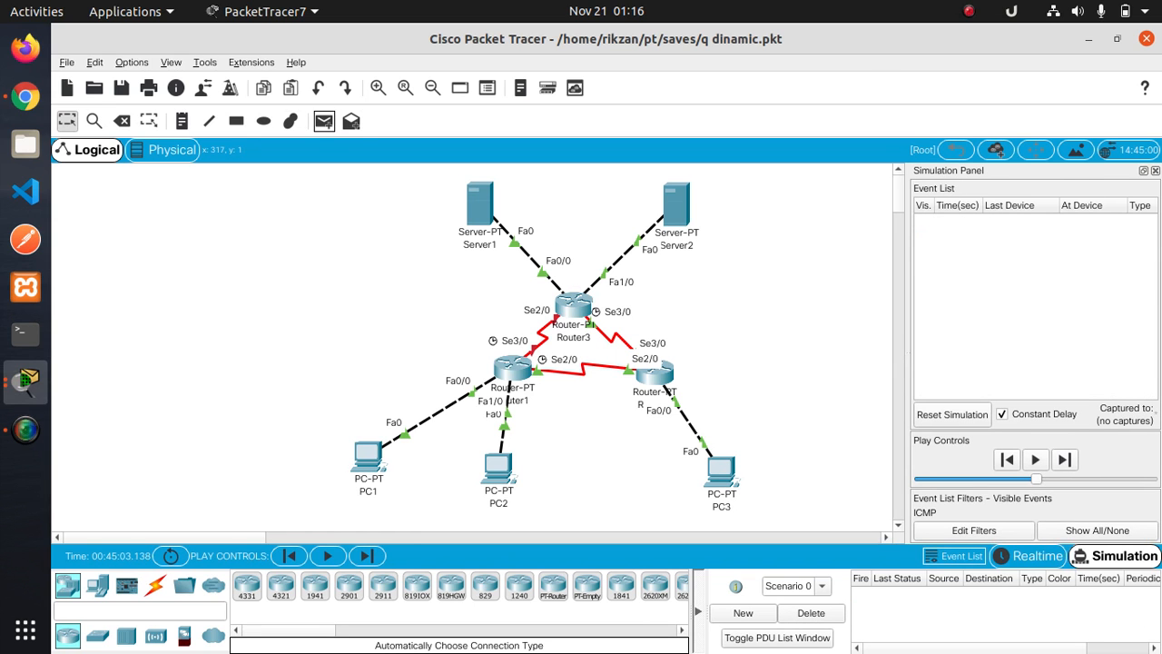
Add a simple PDU from PC3 to Server1 and advance the simulation event by event until the reply reaches PC3
left_click(324, 121)
left_click(479, 204)
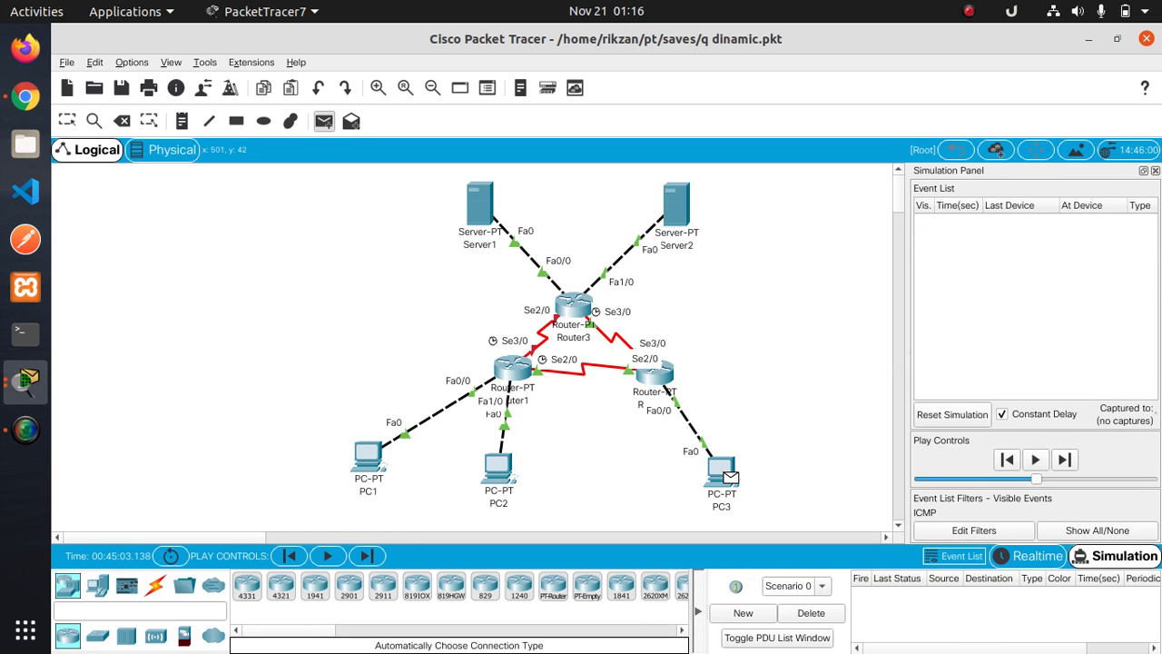
left_click(1068, 460)
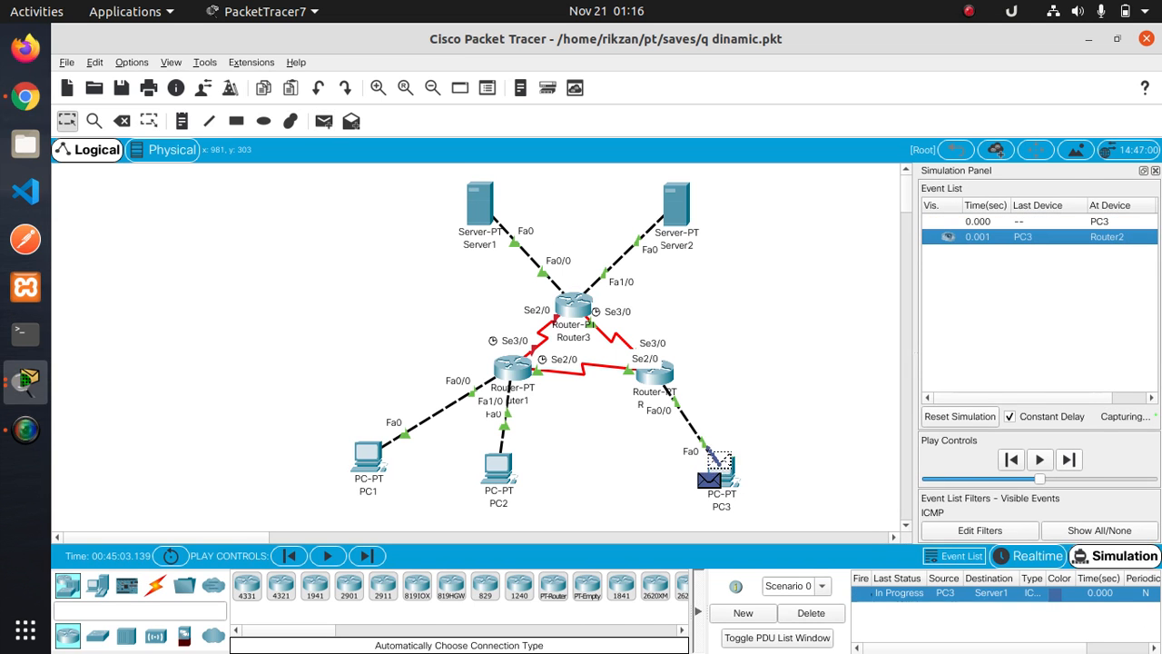
left_click(1069, 459)
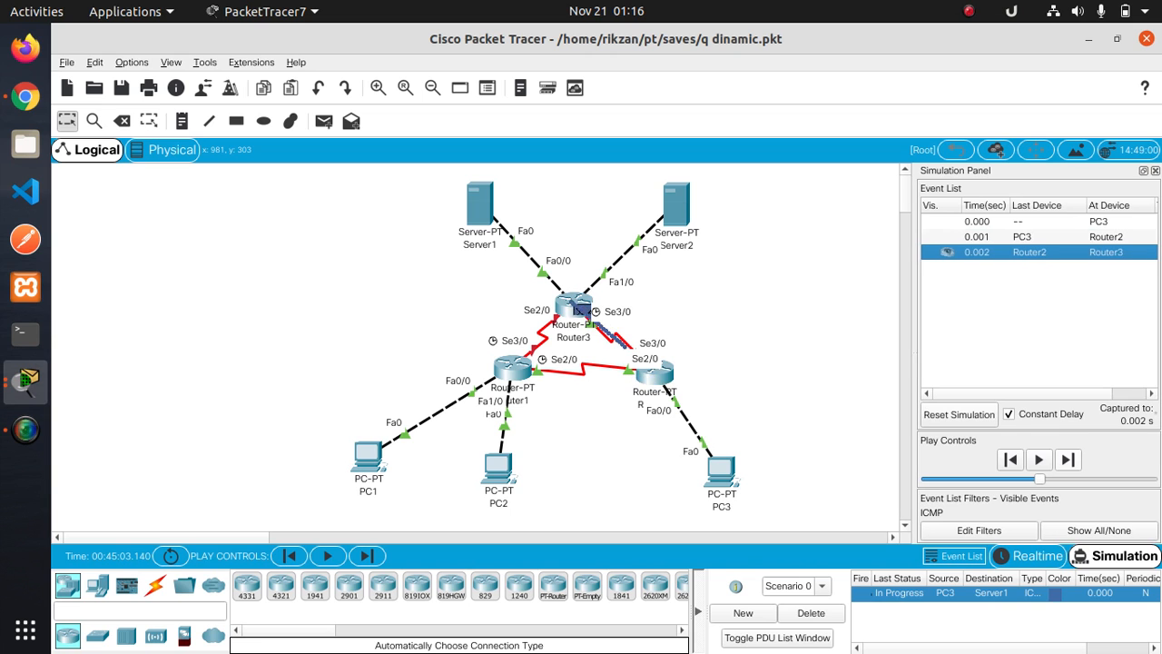
left_click(1068, 460)
left_click(1068, 460)
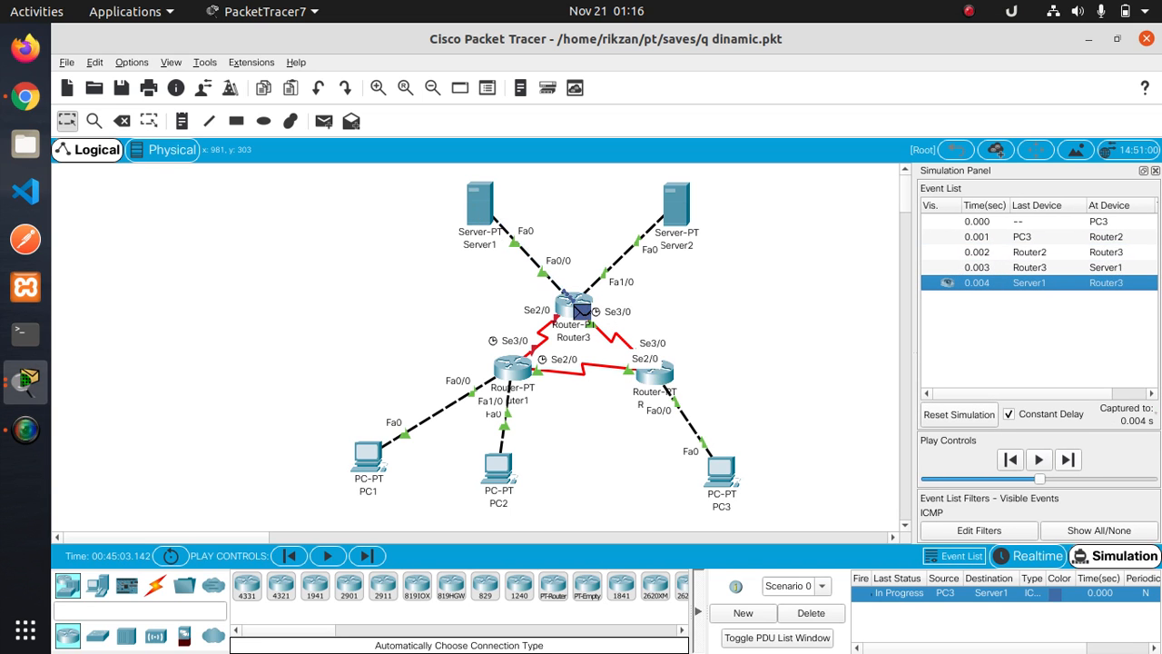
left_click(1068, 459)
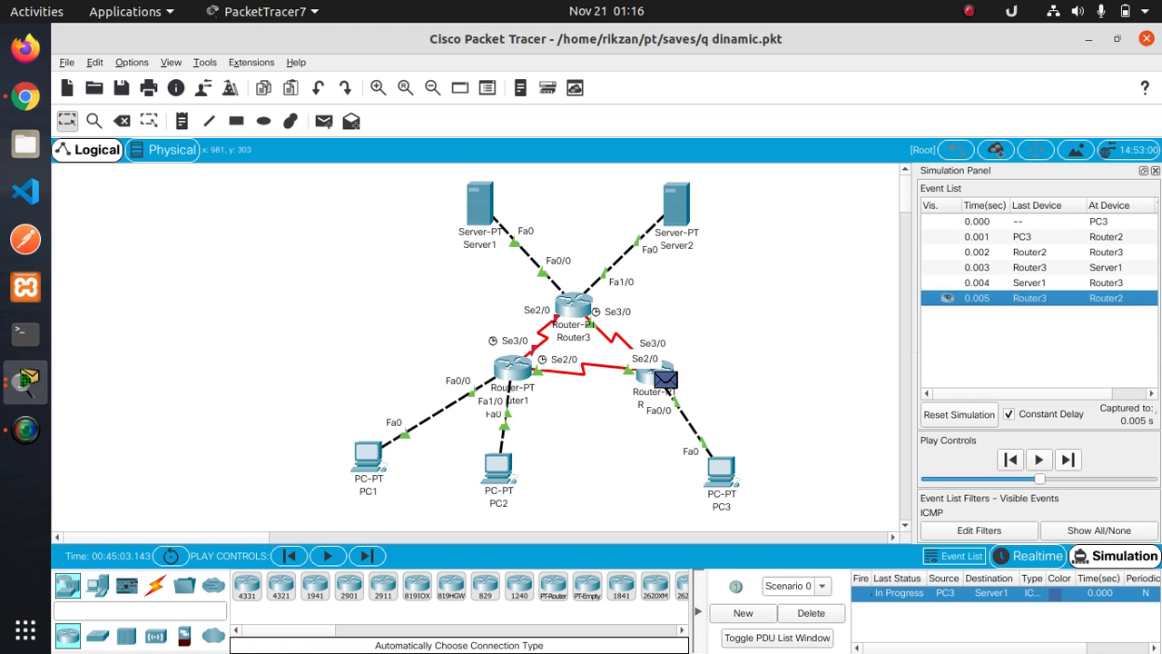
left_click(1068, 459)
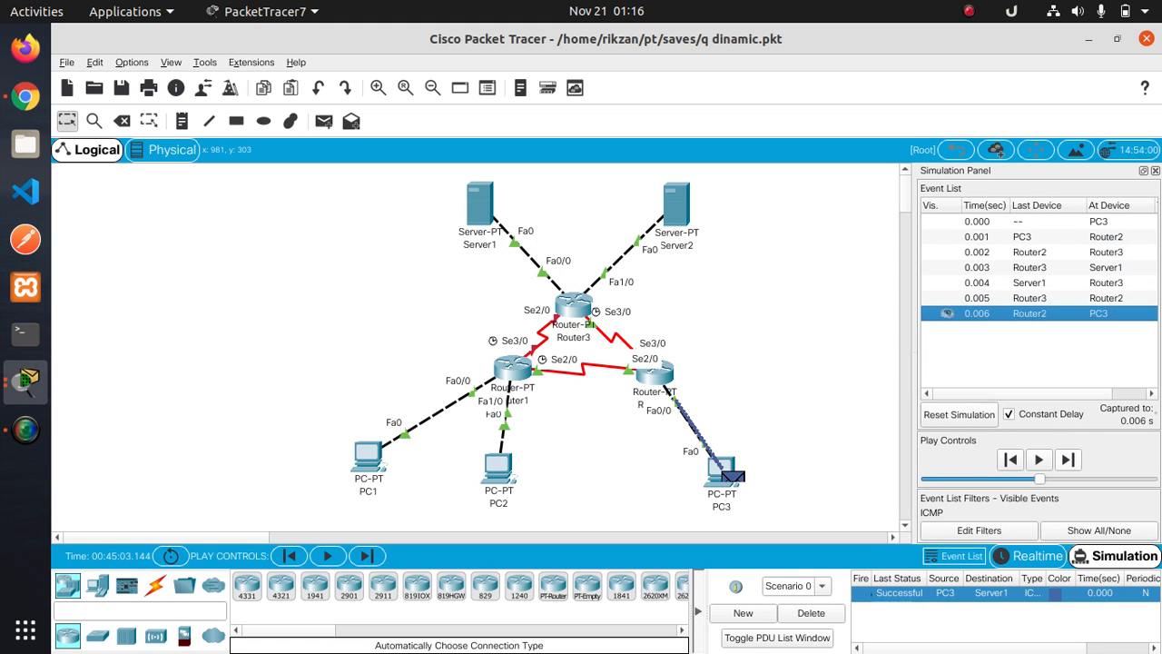